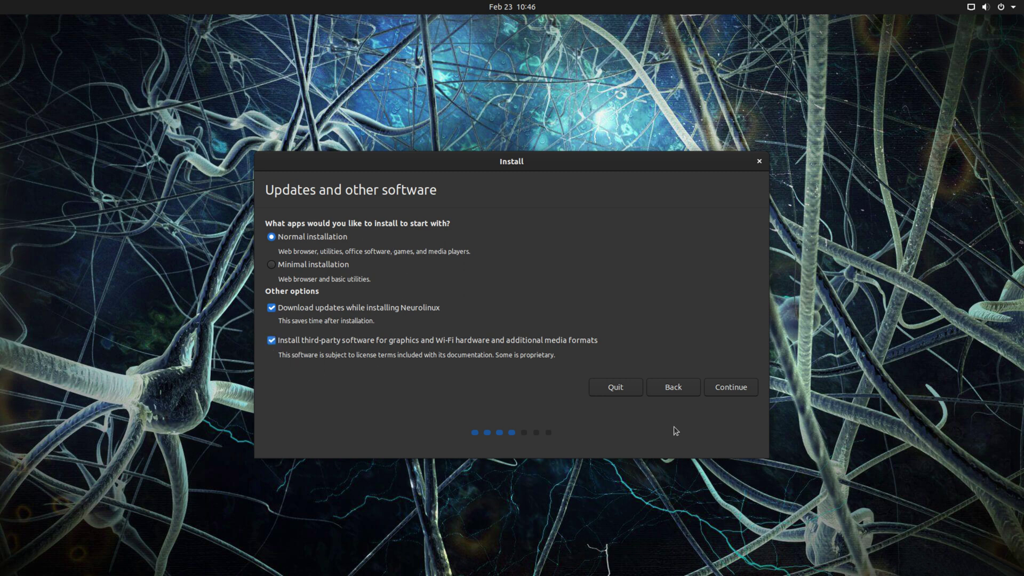
Start a normal Neurolinux installation that erases the whole disk, and accept Los Angeles as the location.
click(731, 388)
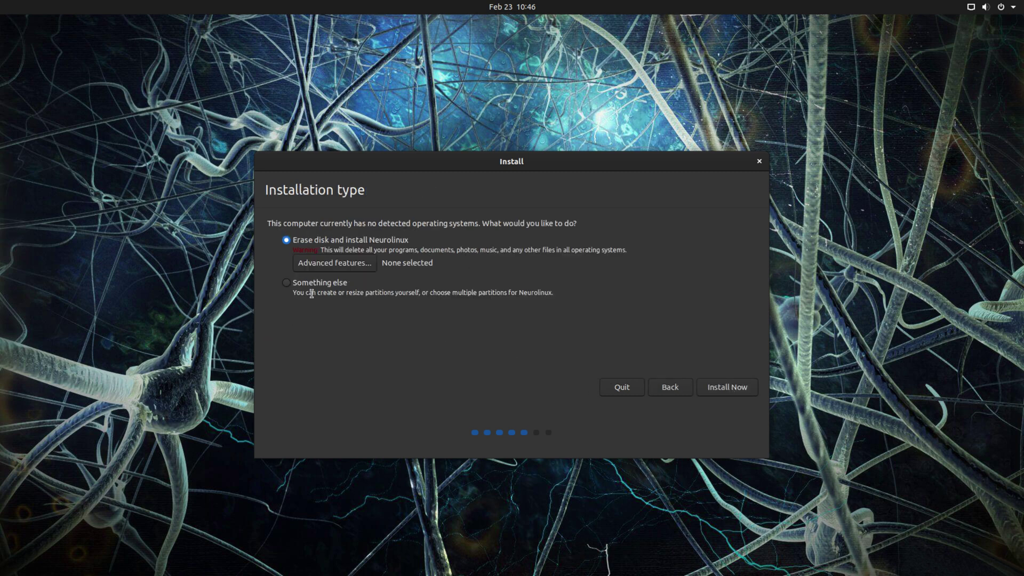
click(720, 389)
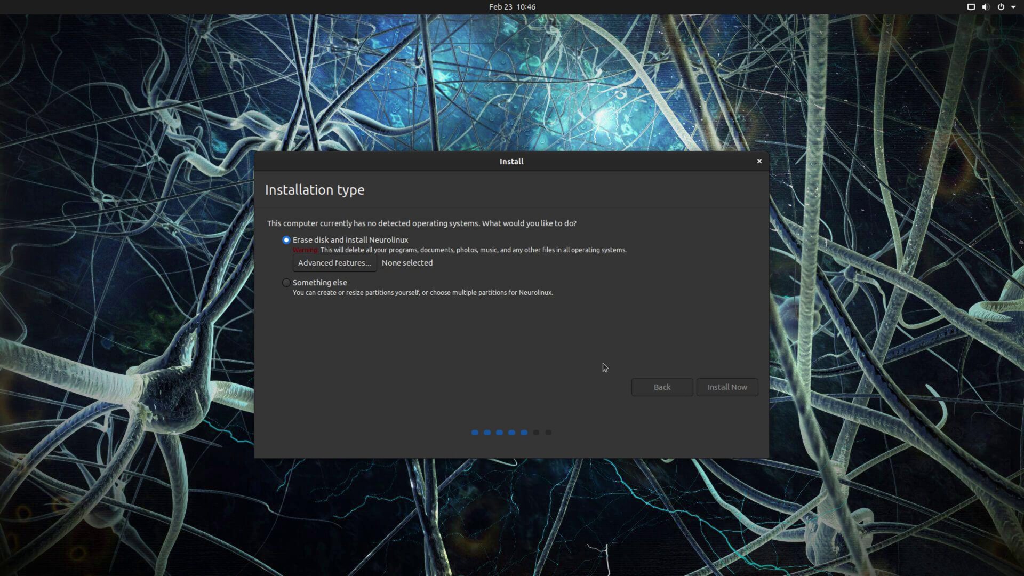
click(710, 368)
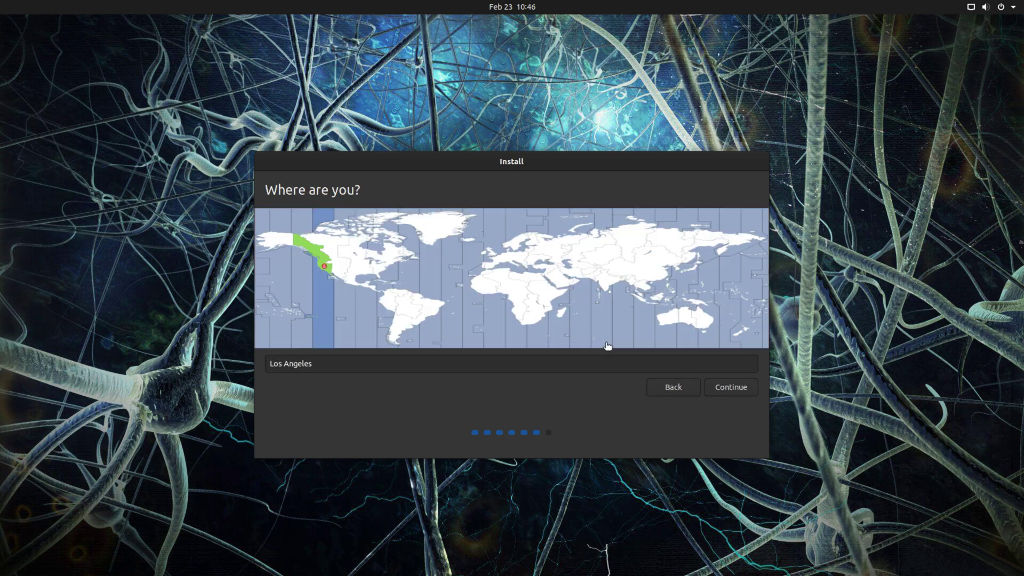
click(736, 389)
Create the account named LinuxHub with username linuxhub, enter and confirm the account password, and proceed with the installation.
text(L)
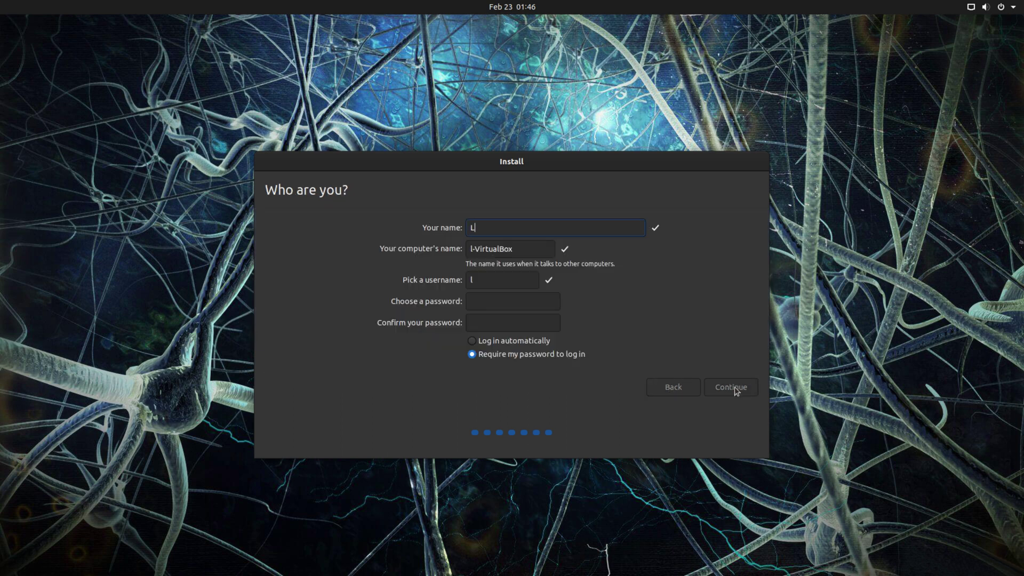
text(inuxHub)
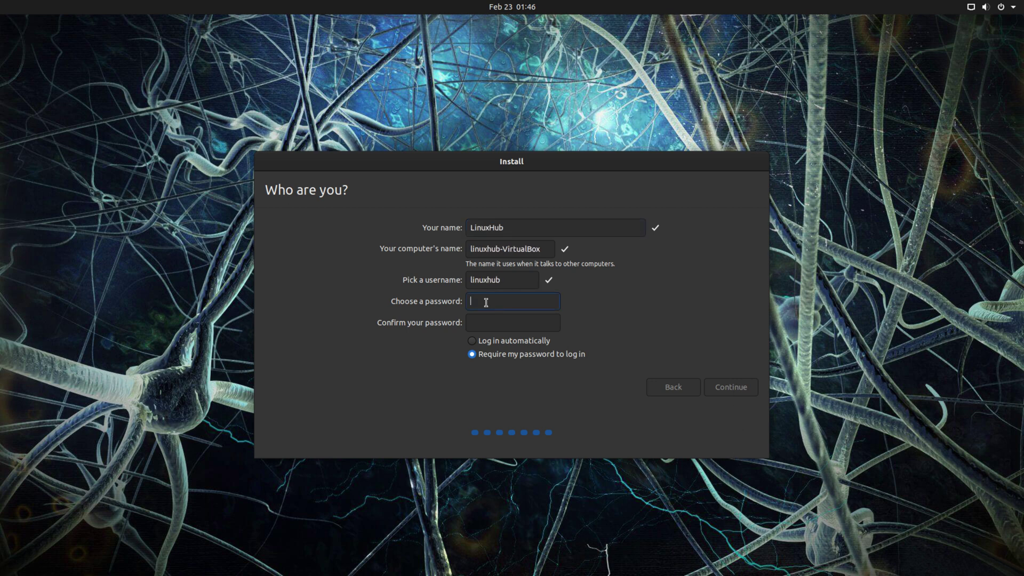
text(li)
click(728, 386)
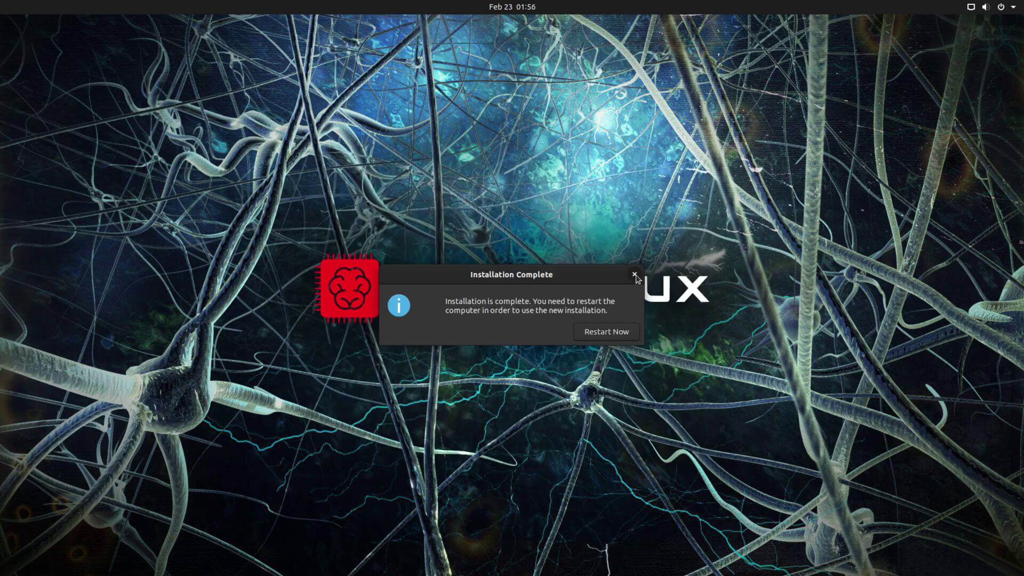
Close the installation complete notice and log in to the installed system with the LinuxHub account's password.
click(633, 274)
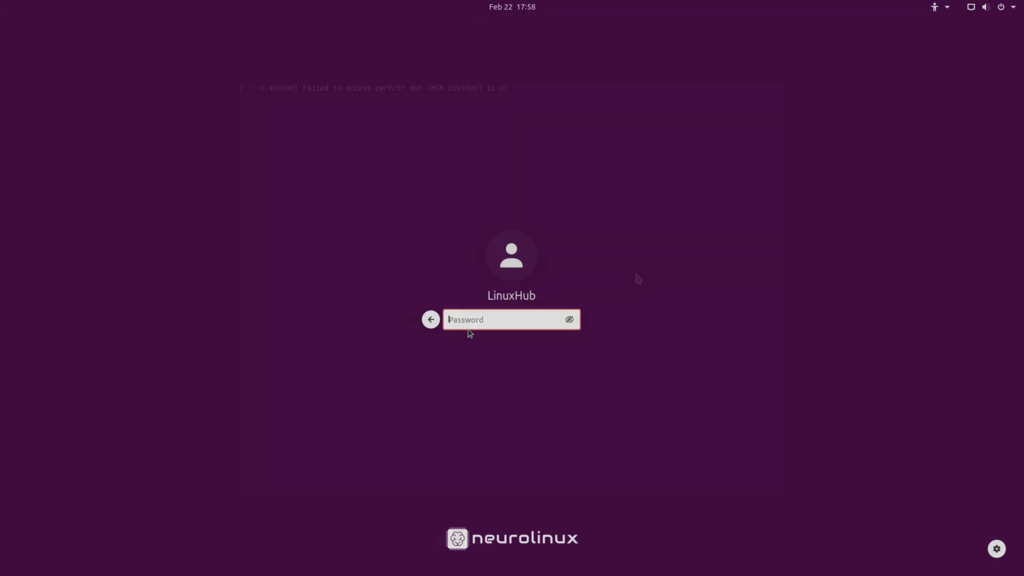
text(***)
key(Return)
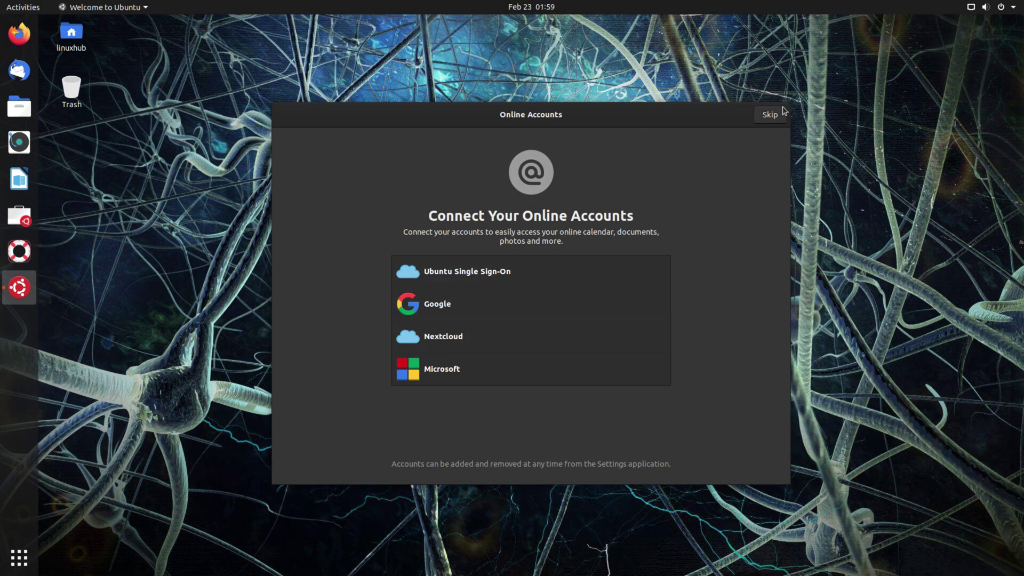
Complete the welcome setup, skipping online accounts and Livepatch, agreeing to send system info and leaving Location Services off.
click(766, 115)
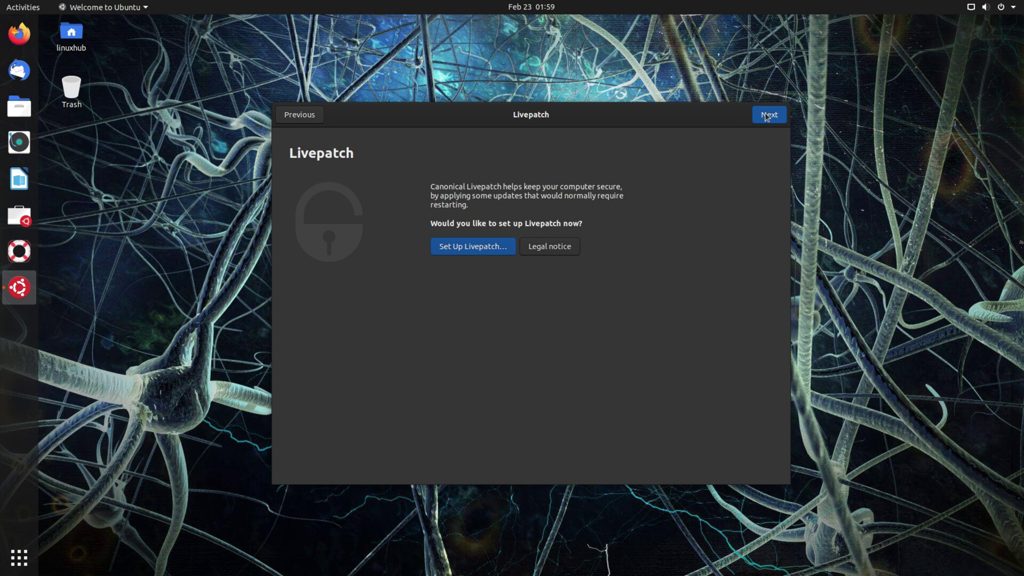
click(765, 114)
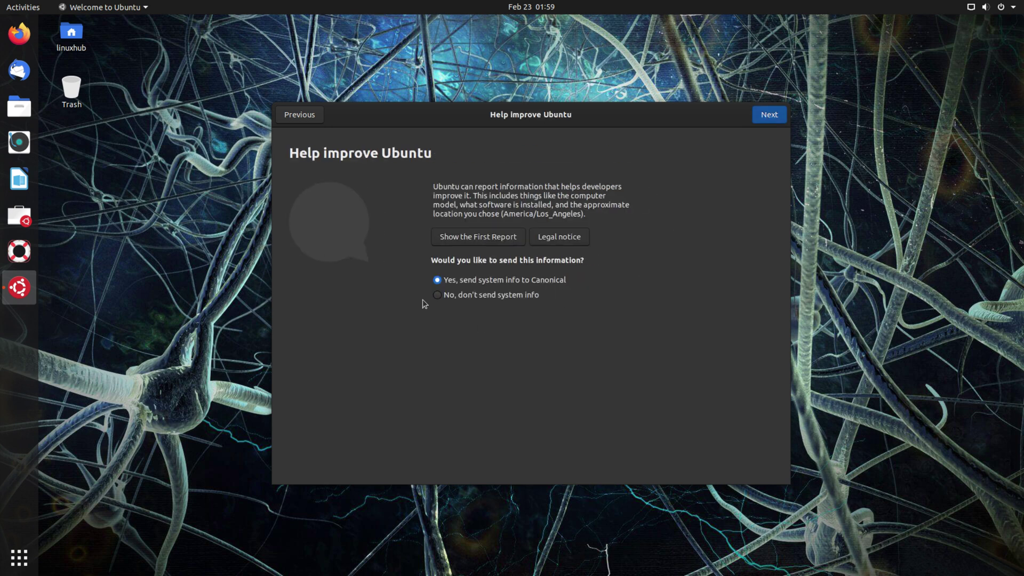
click(769, 115)
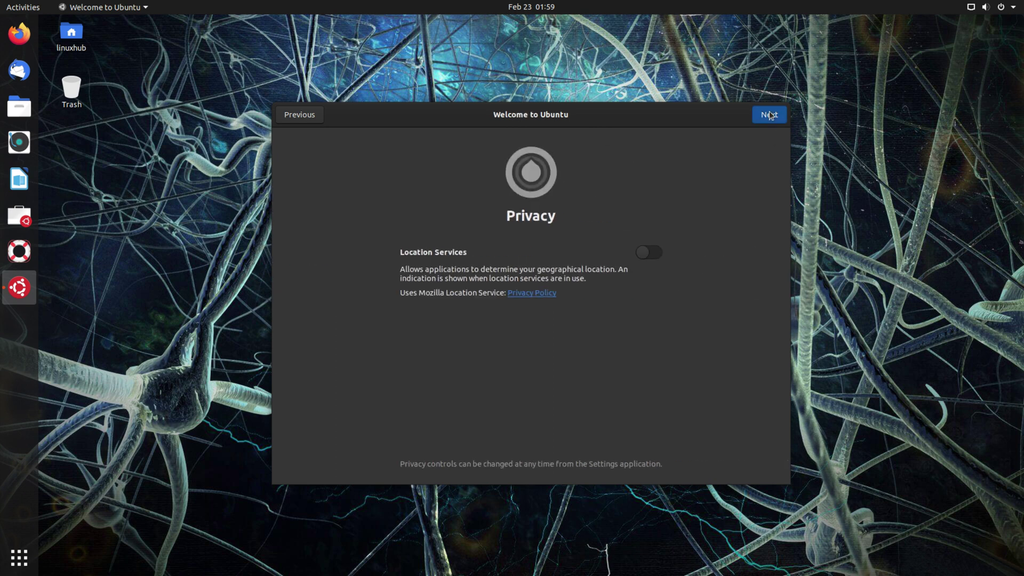
click(770, 114)
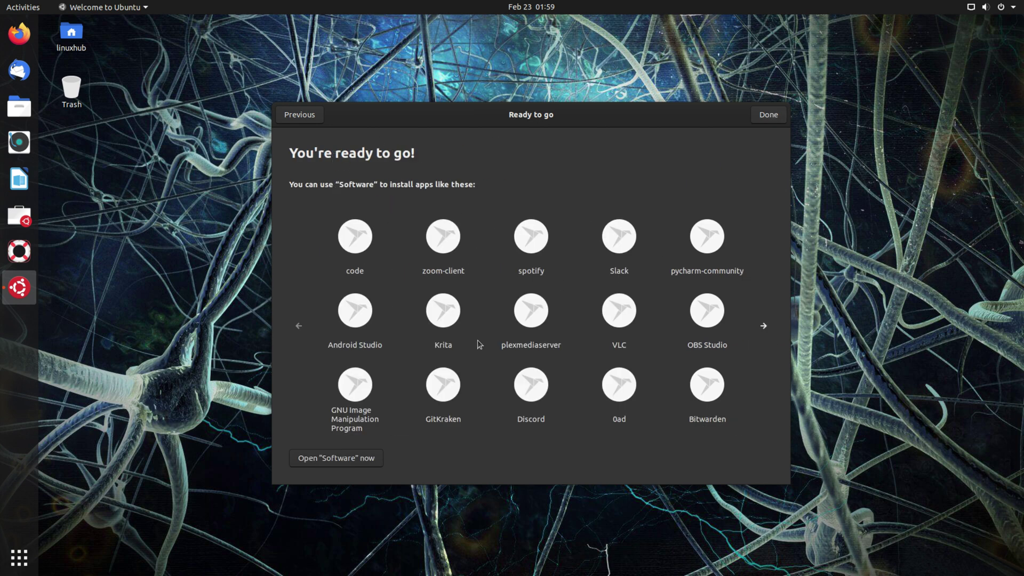
click(763, 327)
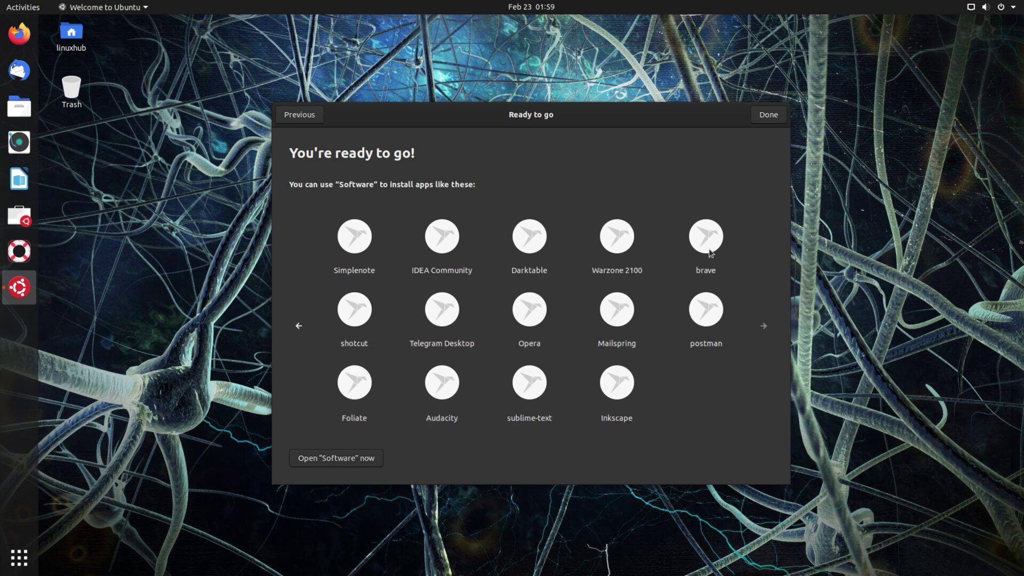
click(768, 115)
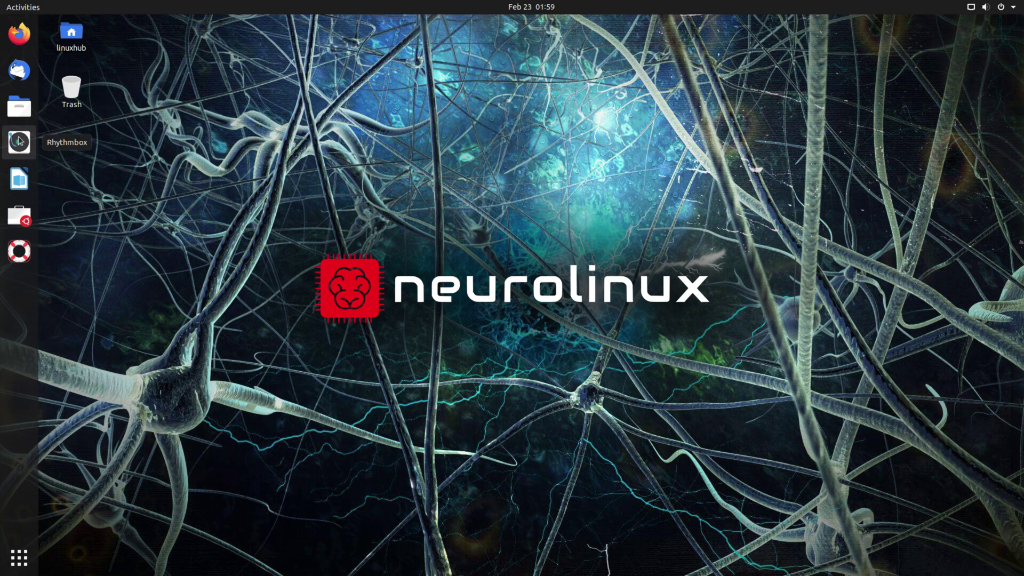
Launch Ubuntu Software and the Ubuntu Desktop Guide, and accept the Ubuntu 22.04.1 LTS upgrade offer.
click(19, 218)
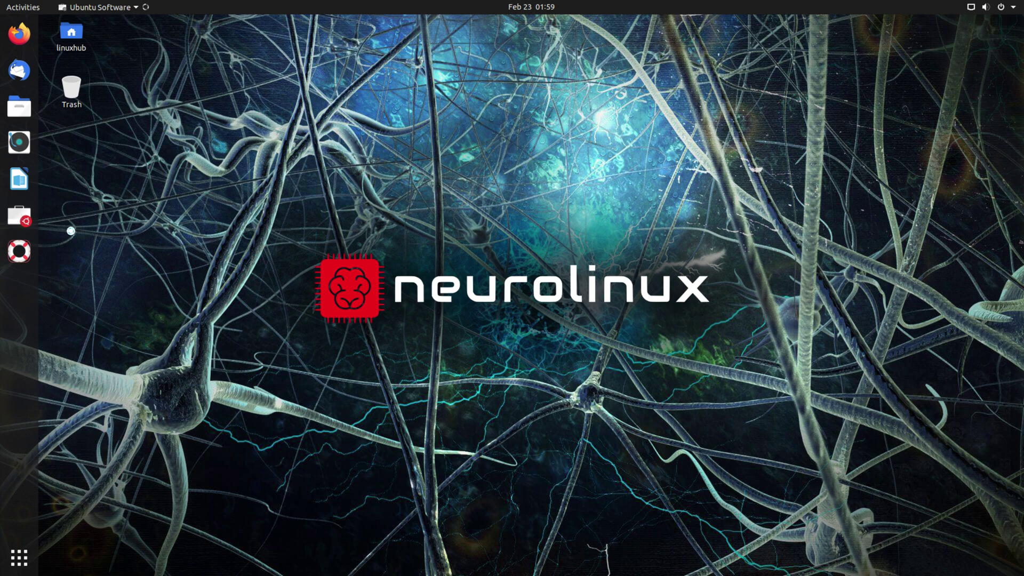
click(19, 251)
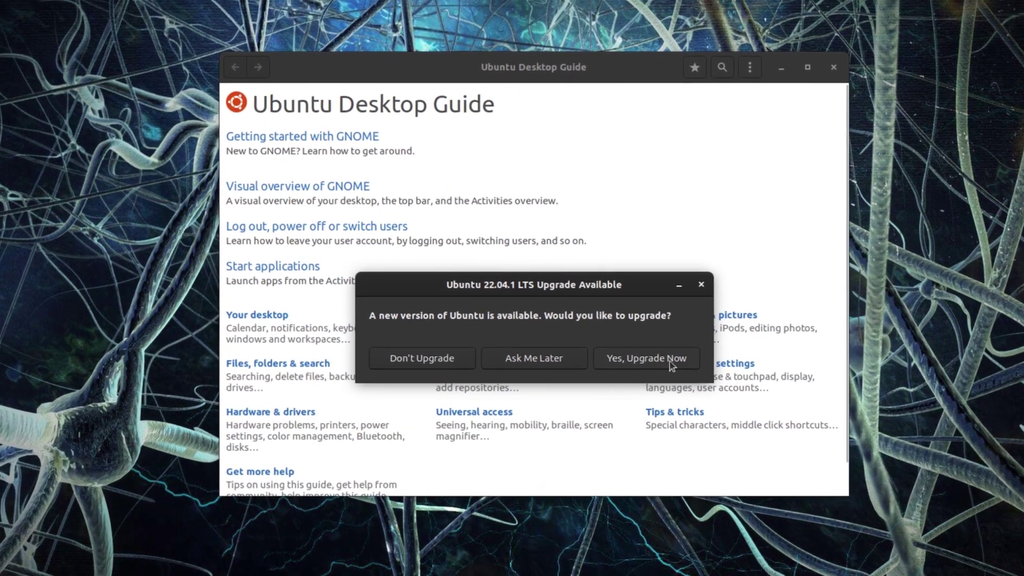
click(642, 354)
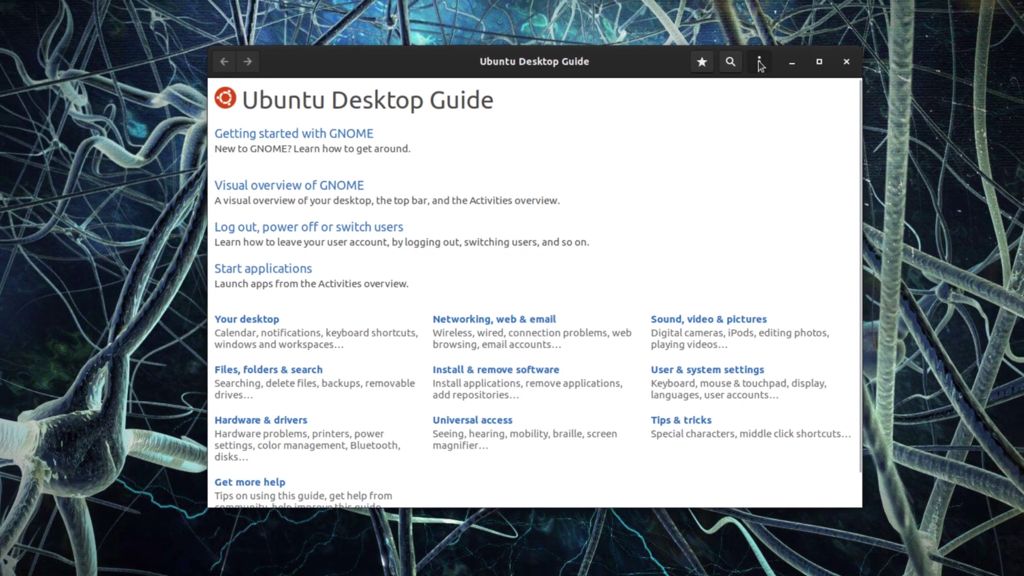
View the Ubuntu Desktop Guide's menu options, close the guide and decline to report the system program problem.
click(759, 63)
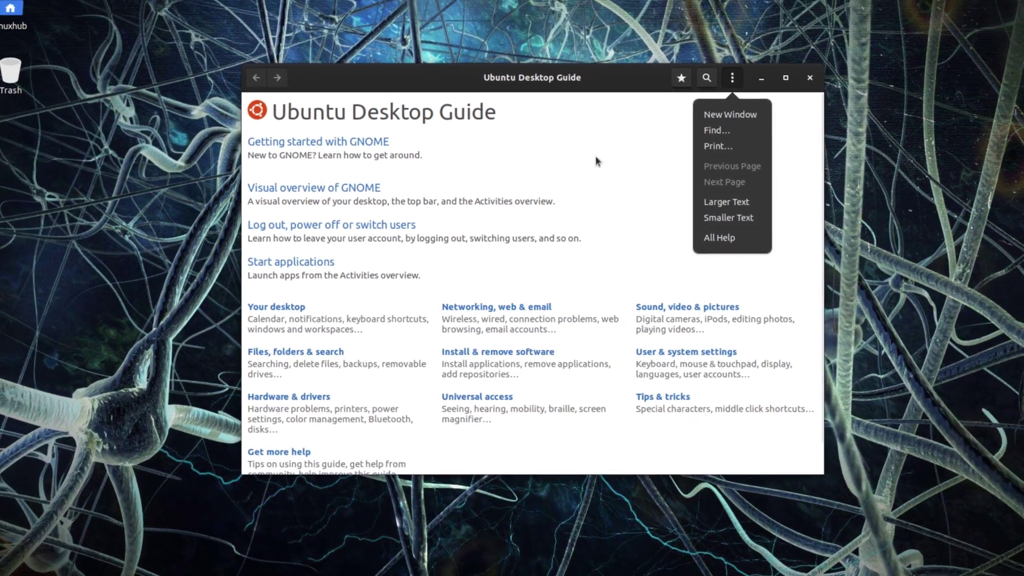
click(608, 155)
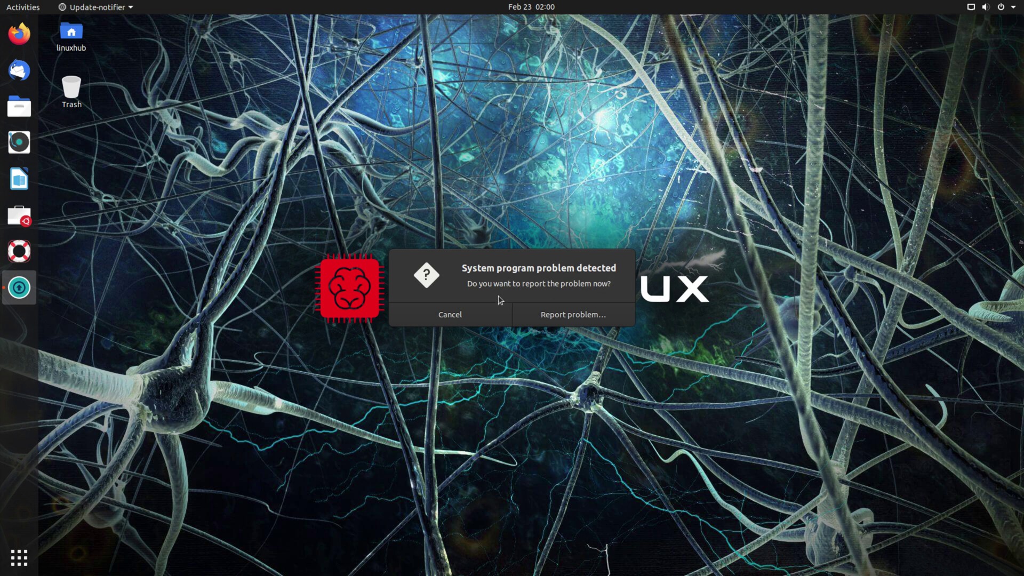
click(451, 315)
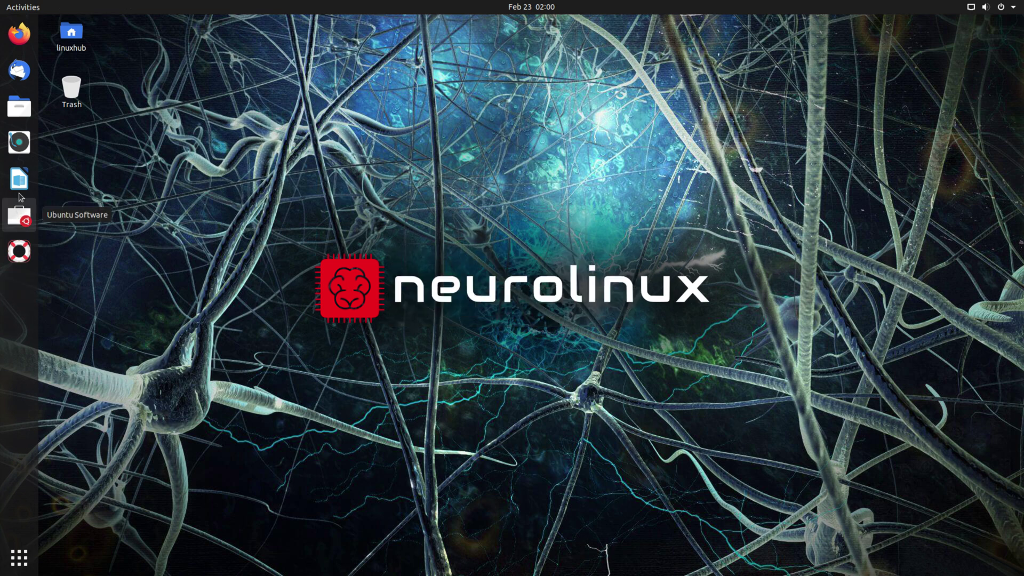
Open LibreOffice Writer, dismiss the tip of the day, check the LibreOffice version information and close Writer.
click(21, 178)
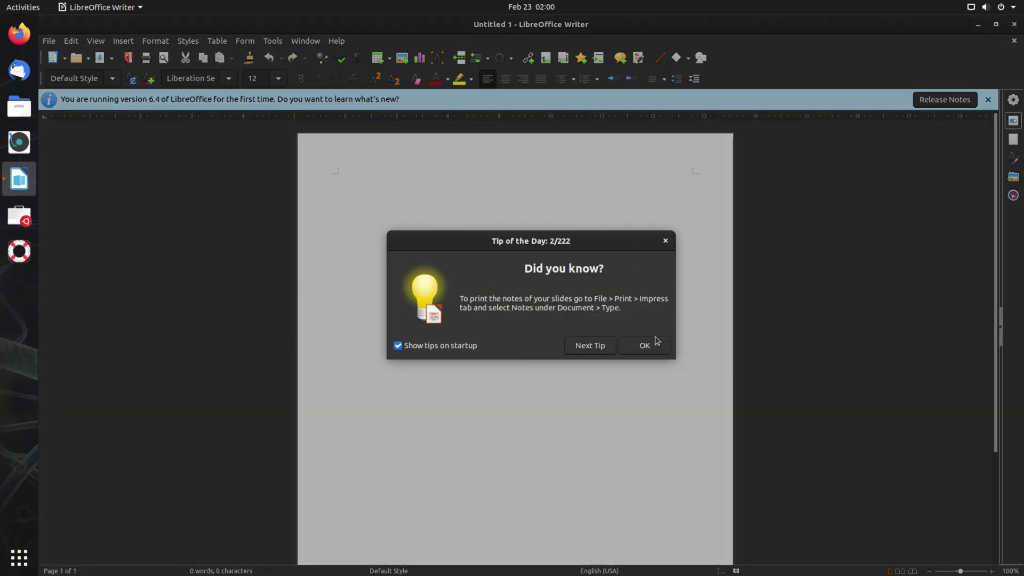
click(638, 345)
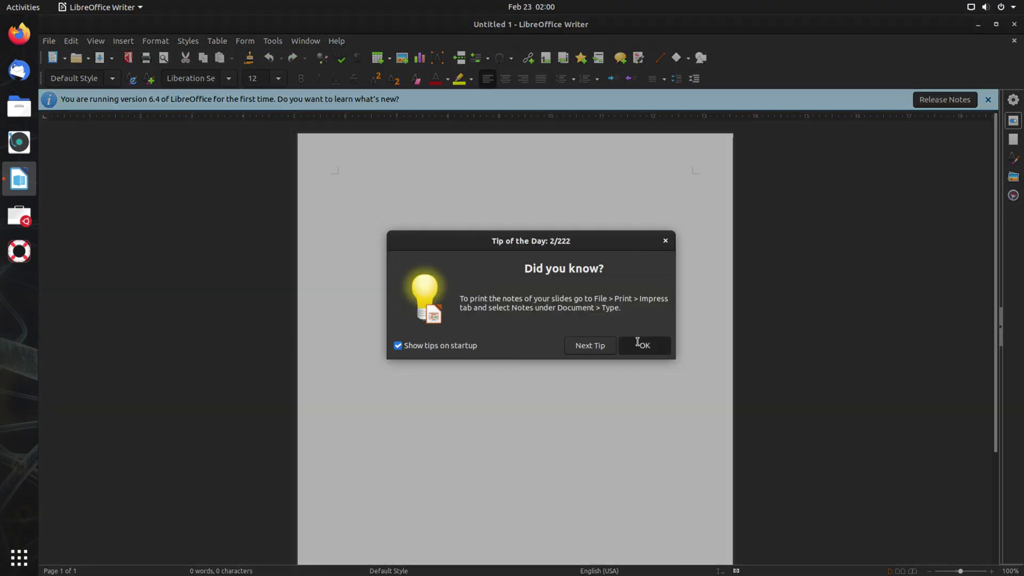
click(340, 44)
click(392, 191)
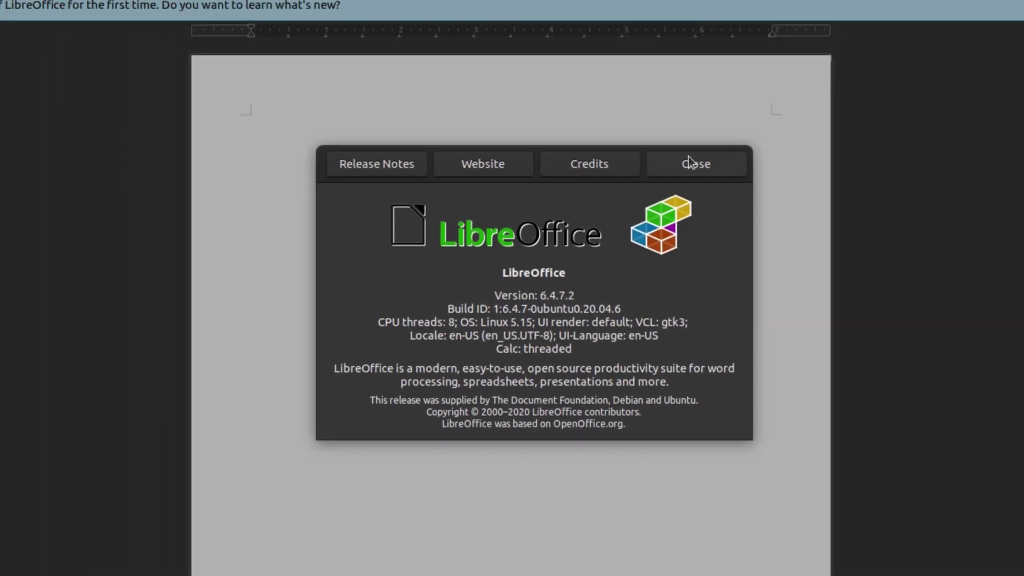
click(689, 160)
click(1015, 24)
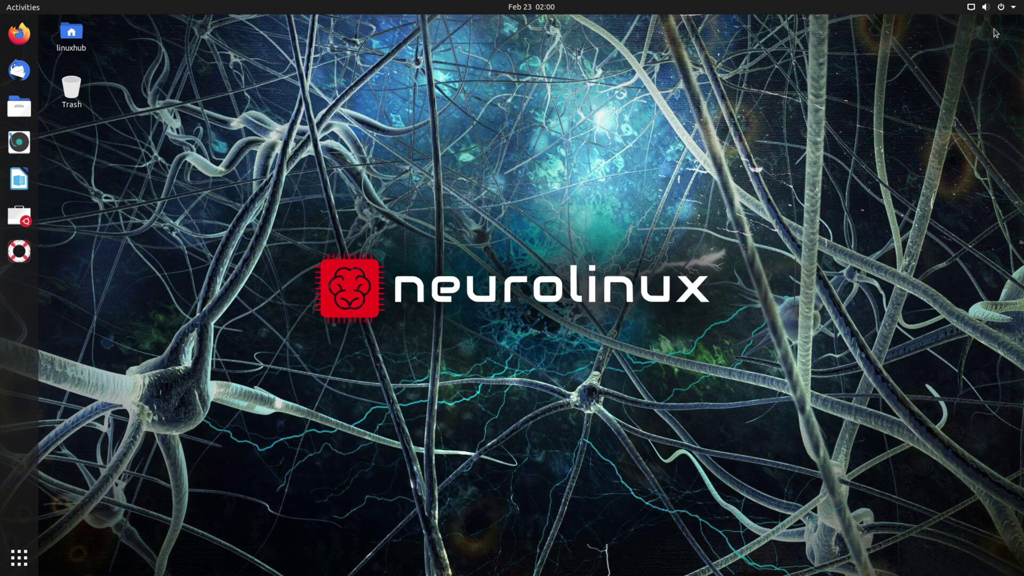
Open Rhythmbox in a maximized window, check its version in the About information and close the player.
click(19, 142)
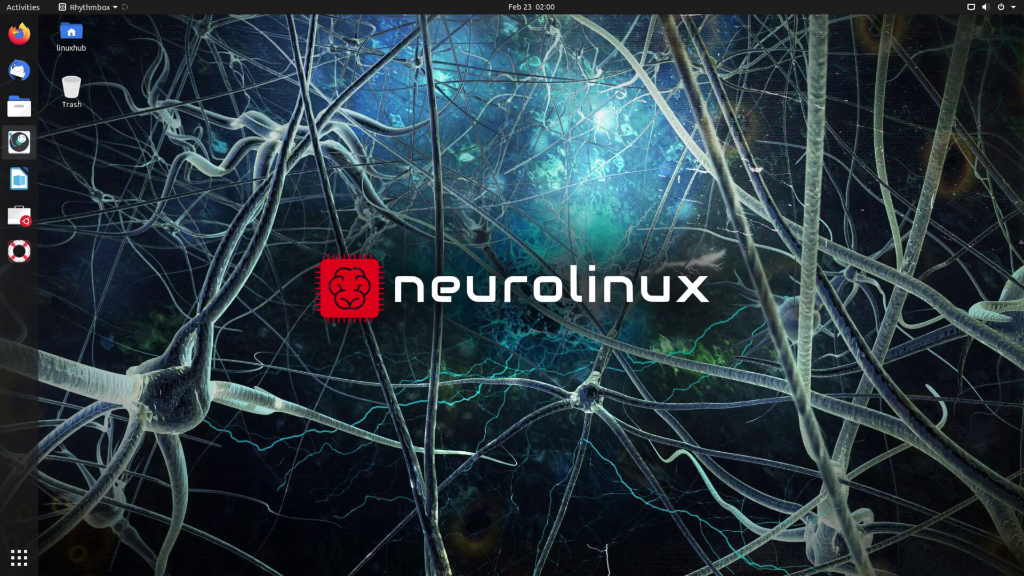
click(403, 27)
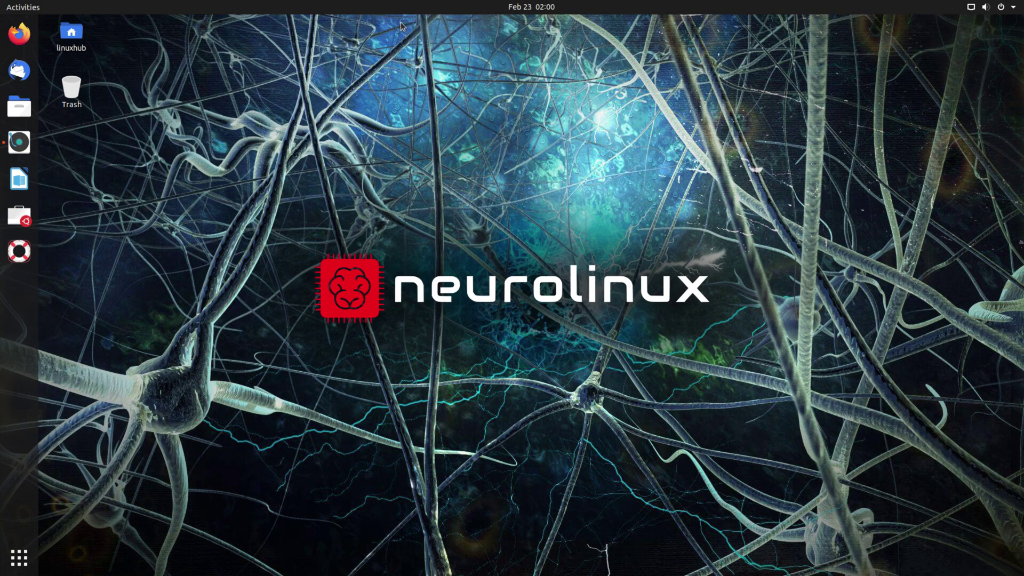
click(11, 140)
double_click(142, 28)
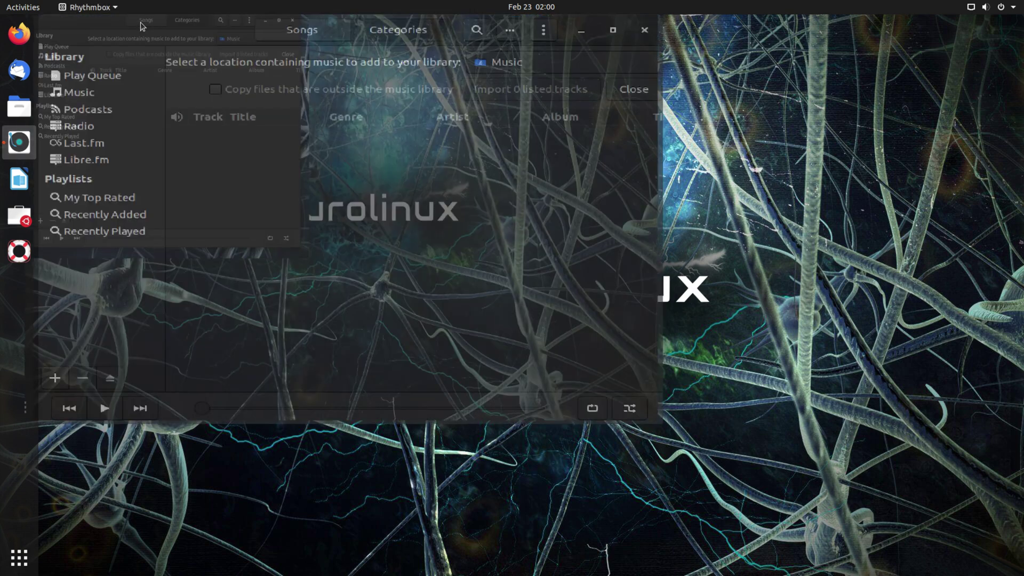
click(943, 27)
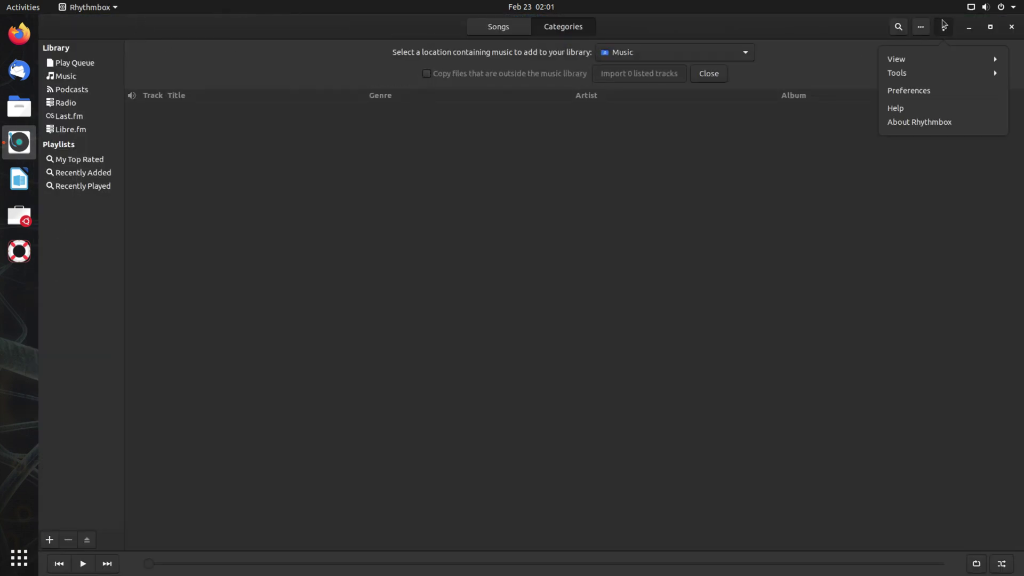
click(909, 122)
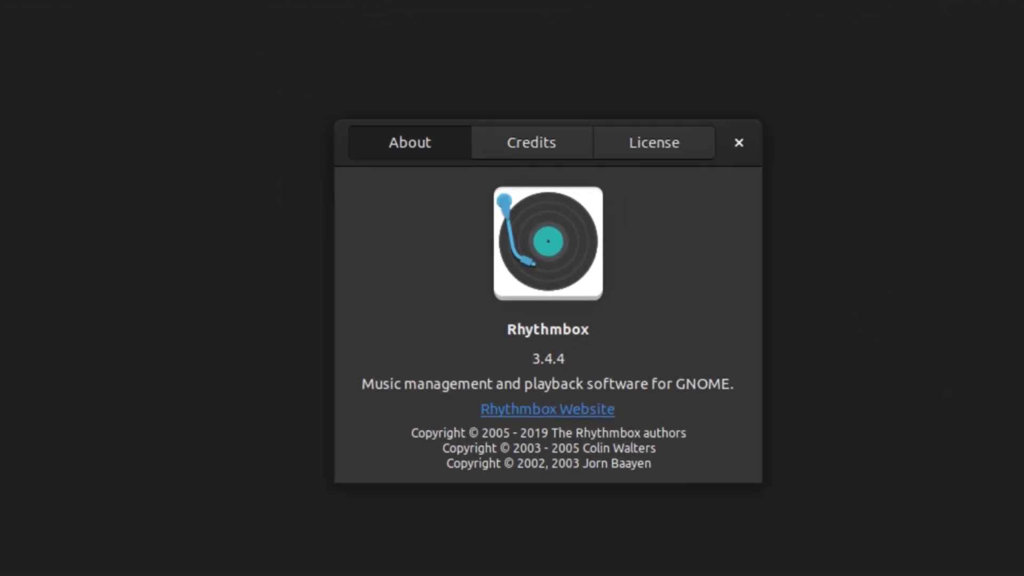
click(691, 173)
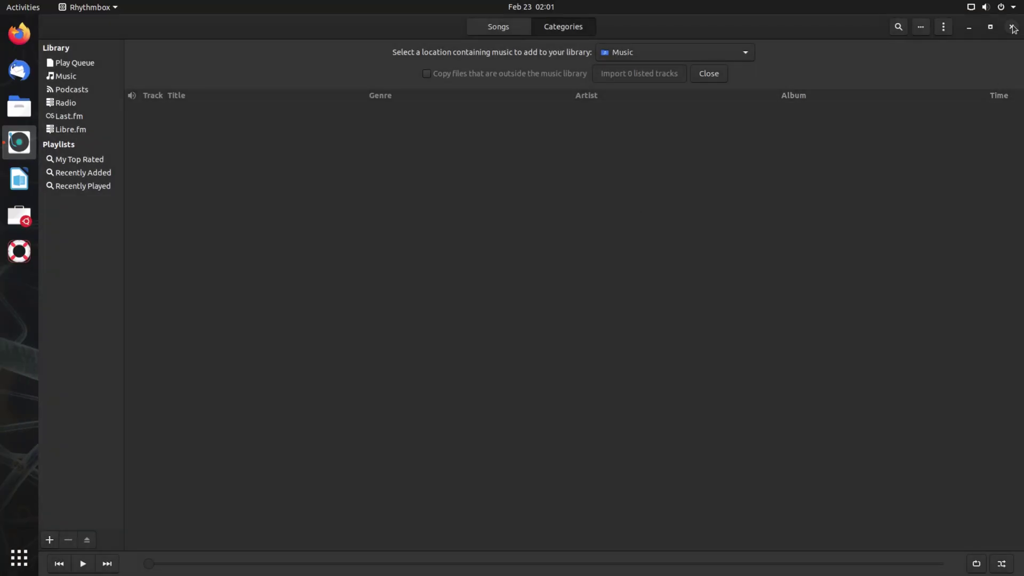
click(1011, 27)
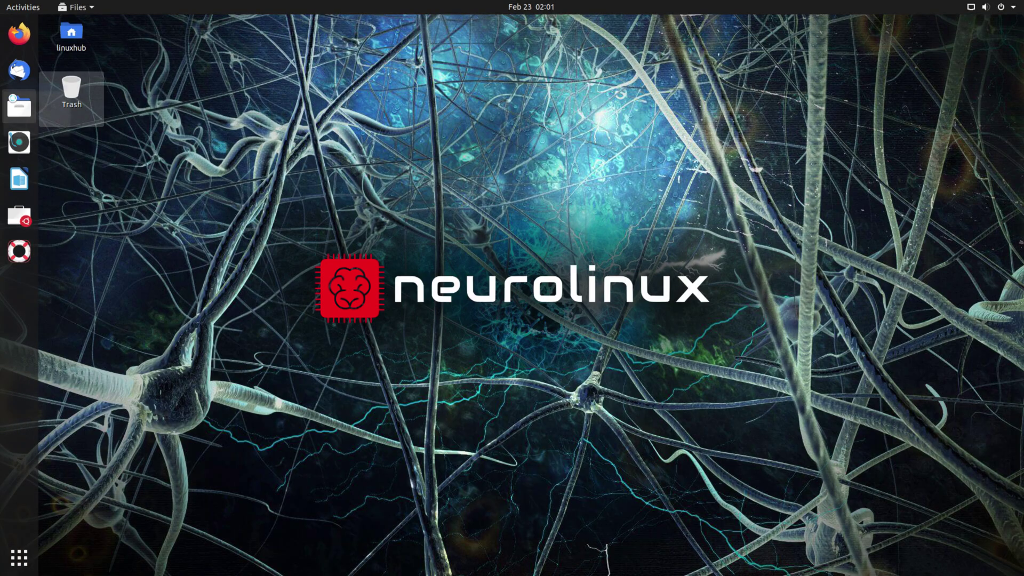
Open the Files manager maximized on the Home folder and check its version in the About information.
click(20, 107)
double_click(337, 109)
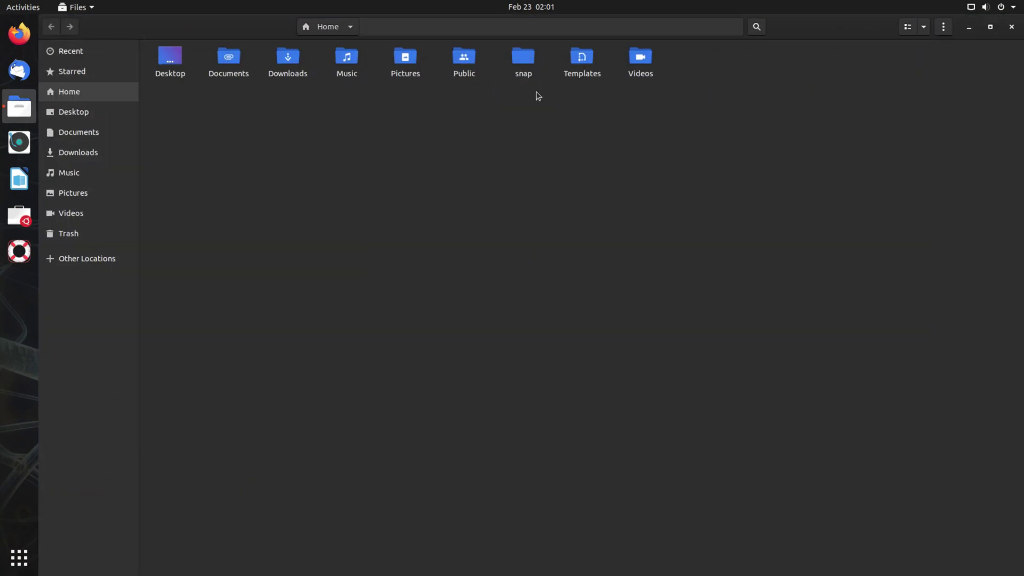
click(944, 29)
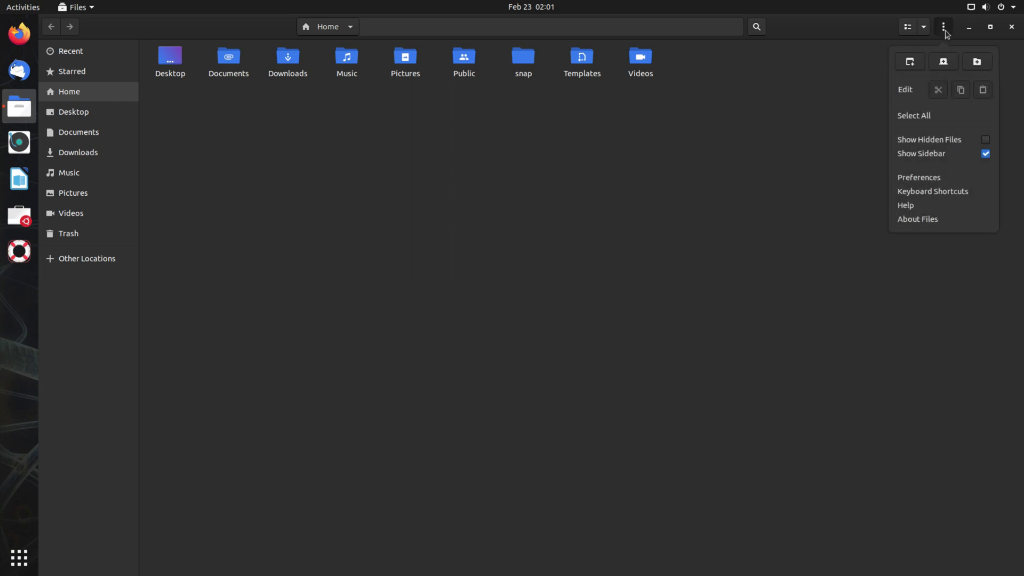
click(932, 219)
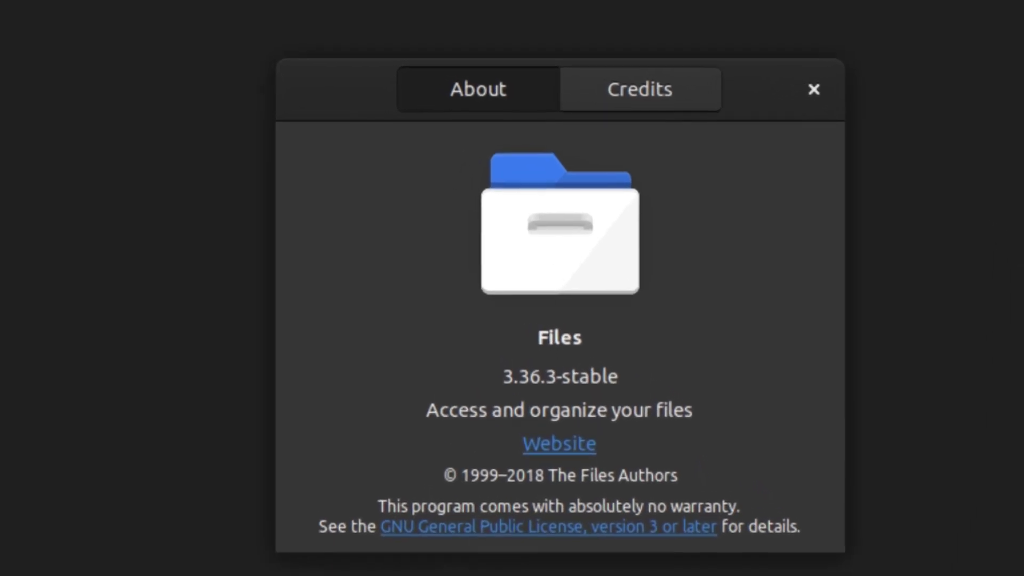
click(813, 89)
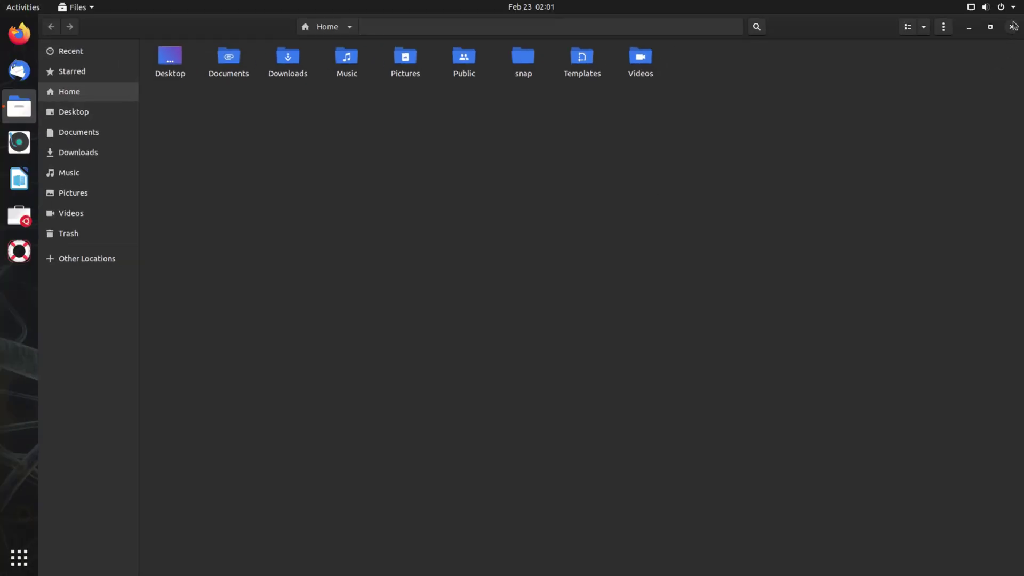
Close Files, open Firefox in a maximized window, check its version in the About information and close the browser.
click(1013, 26)
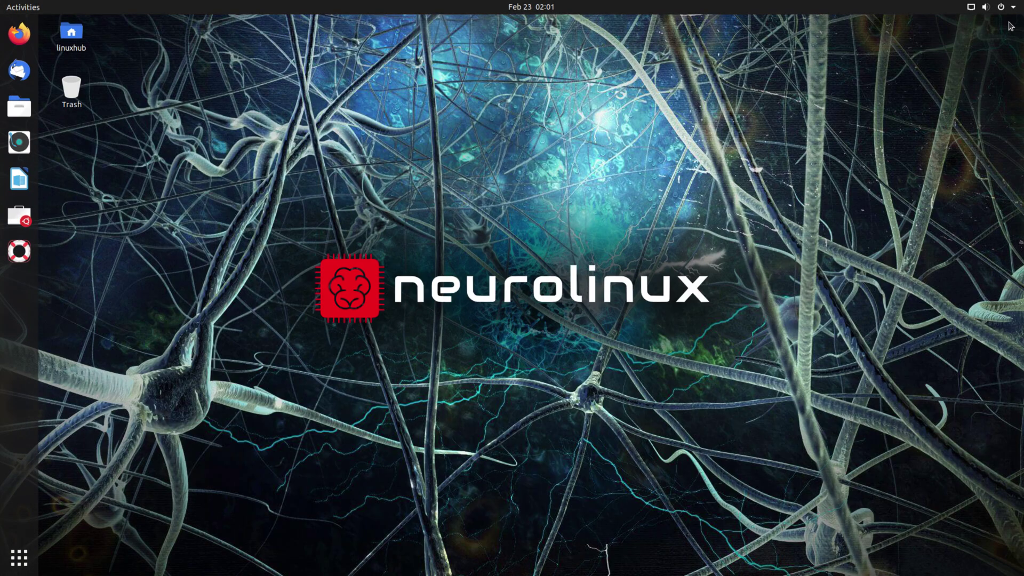
click(20, 33)
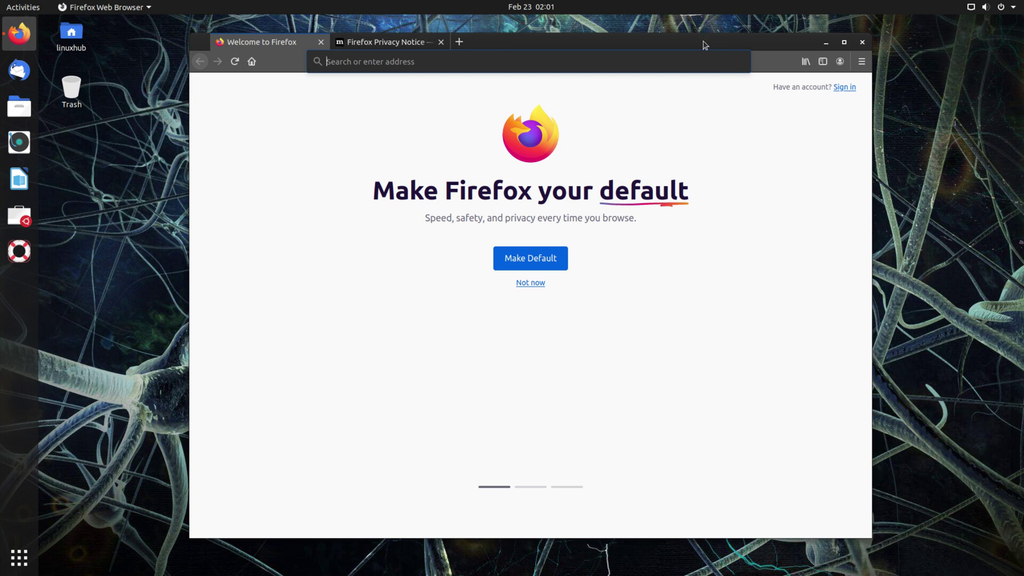
double_click(705, 45)
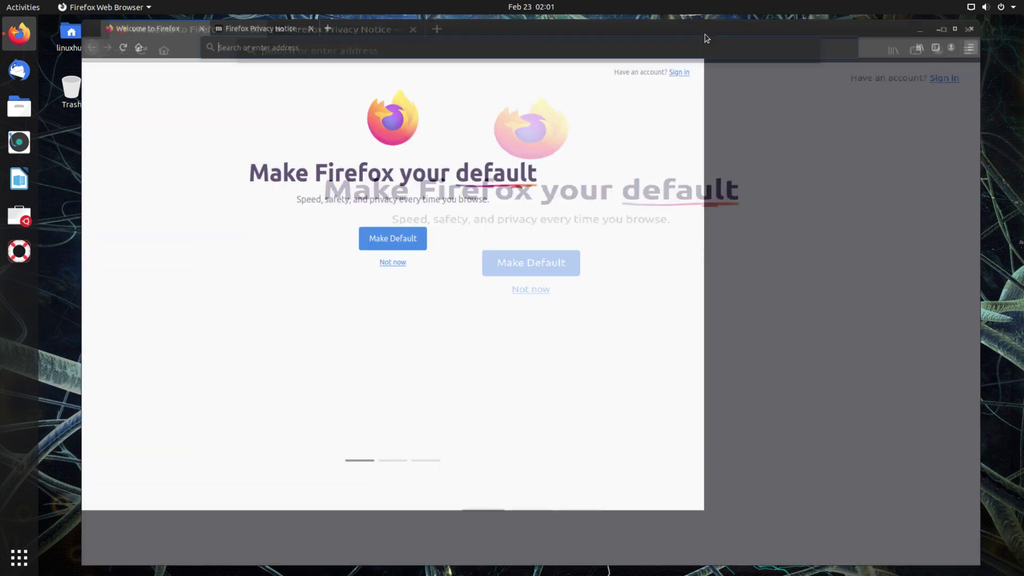
click(1013, 43)
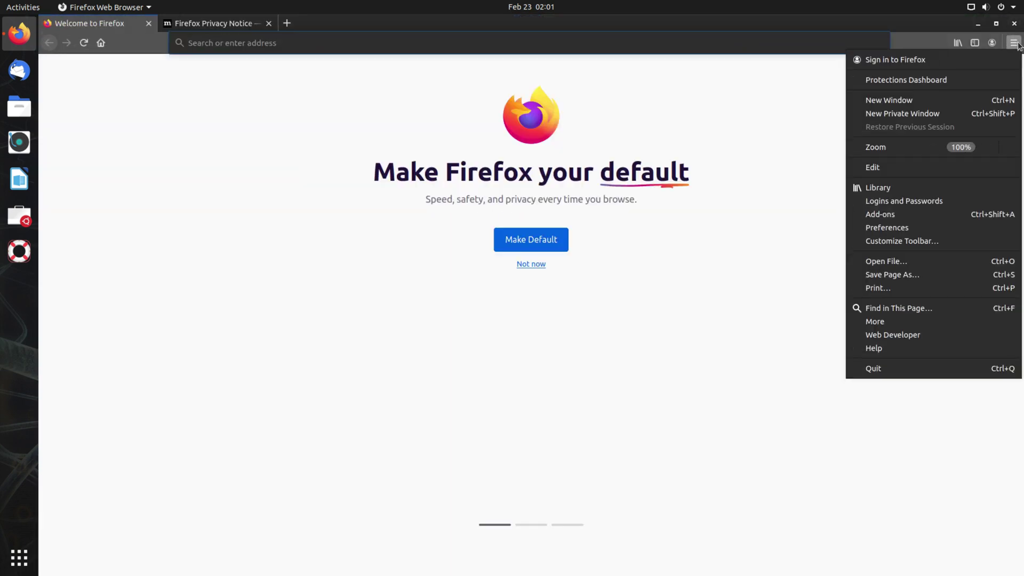
click(888, 352)
click(890, 165)
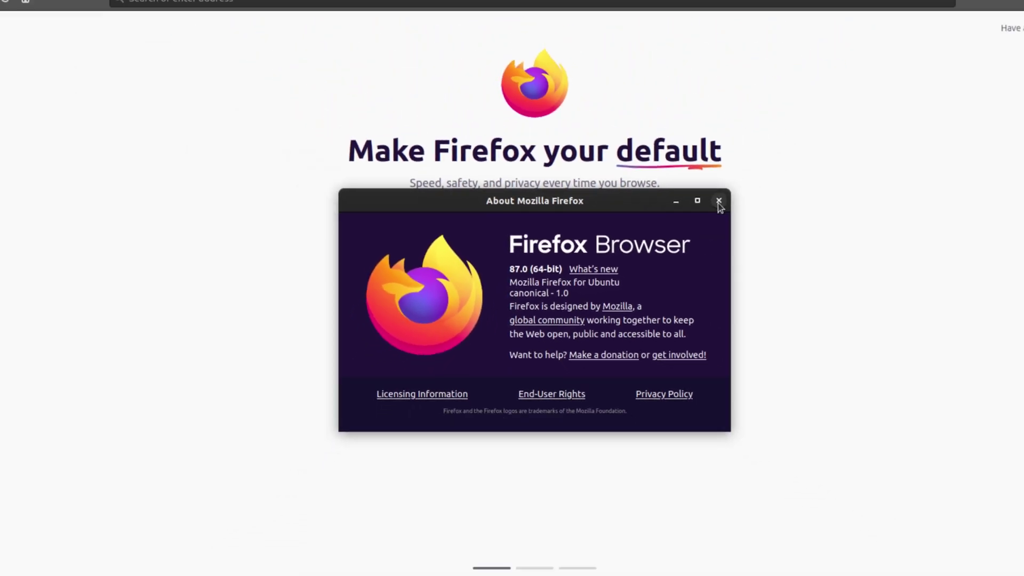
click(978, 90)
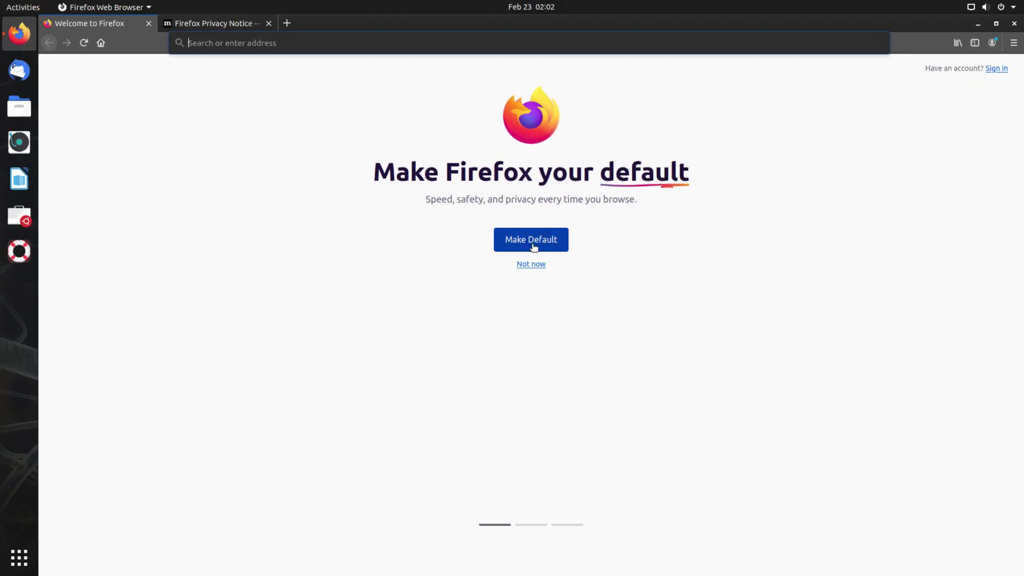
click(1014, 23)
click(633, 328)
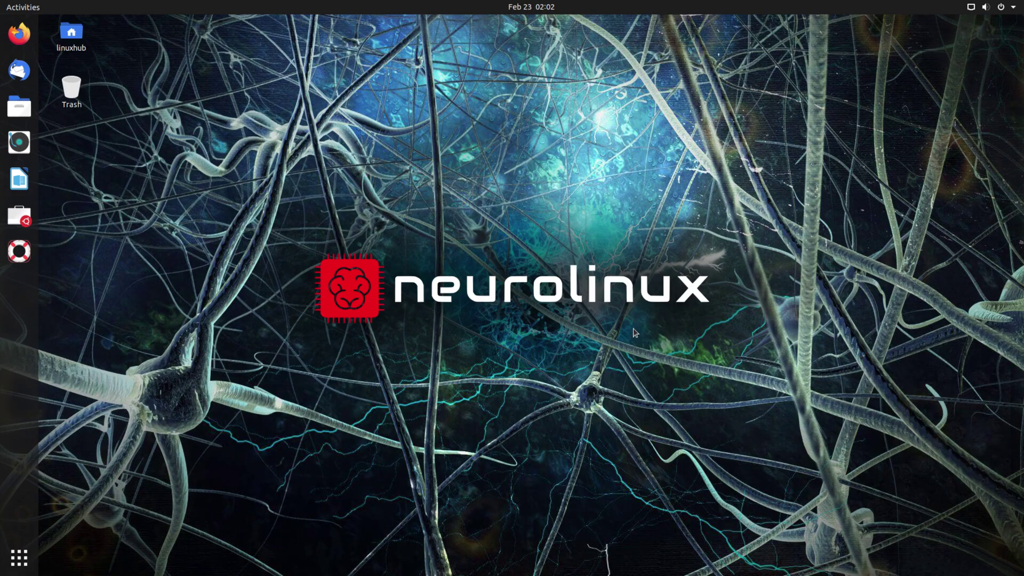
Open a maximized terminal and update the system with "sudo apt update && sudo apt upgrade -y".
click(18, 558)
click(19, 558)
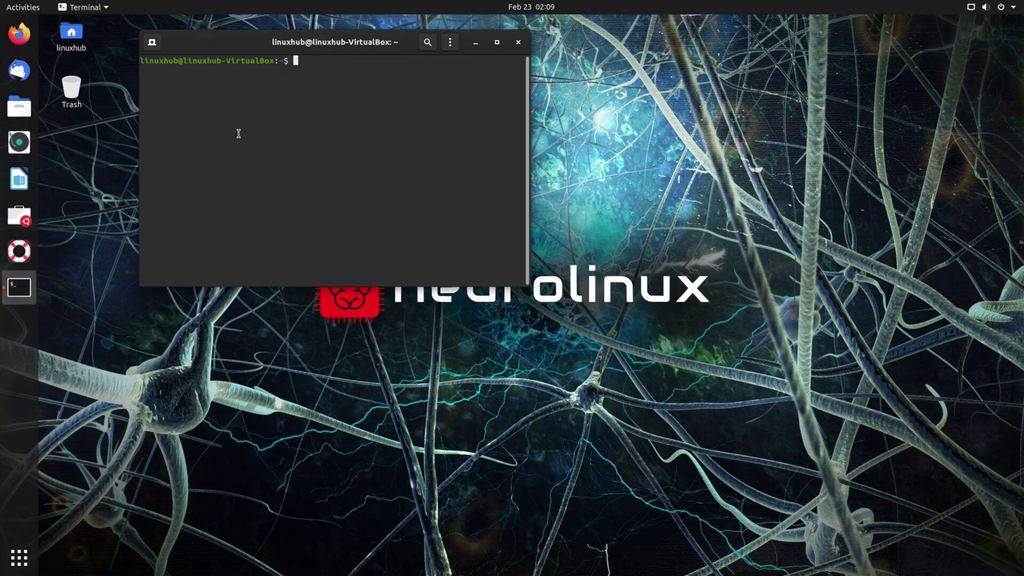
double_click(196, 48)
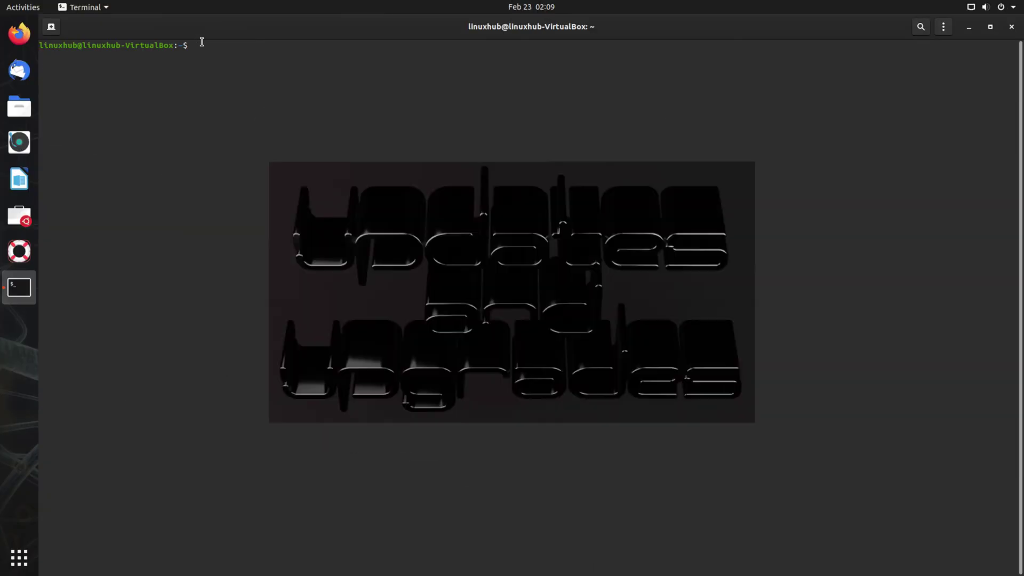
text(sudo apt update && sudo apt upgrade -y)
key(Return)
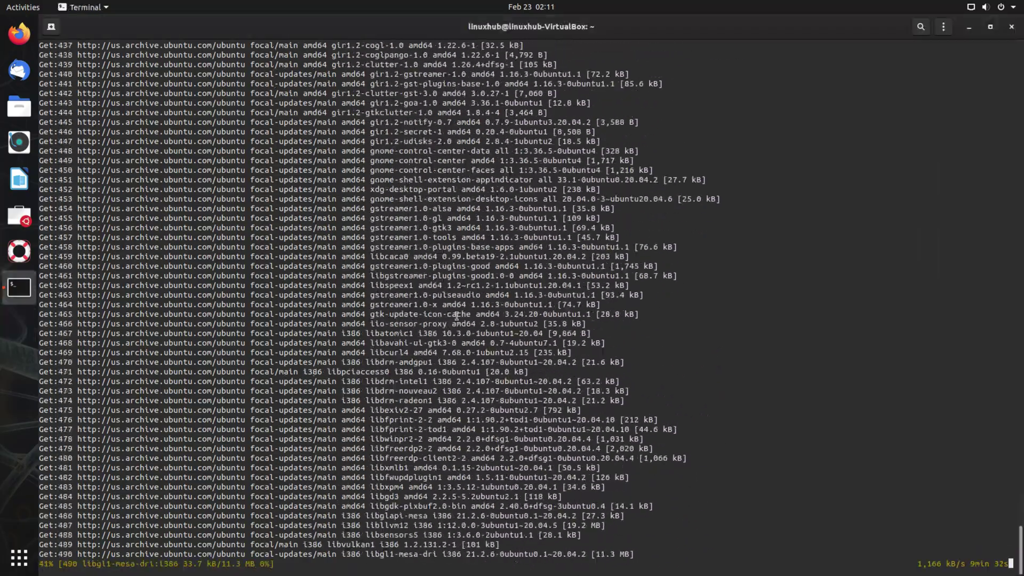
key(Return)
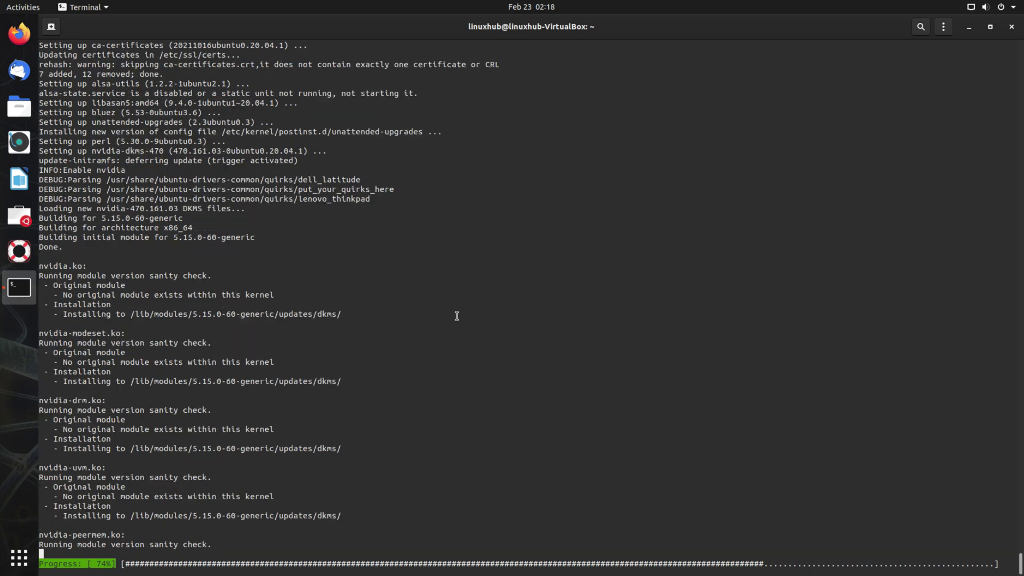
click(454, 318)
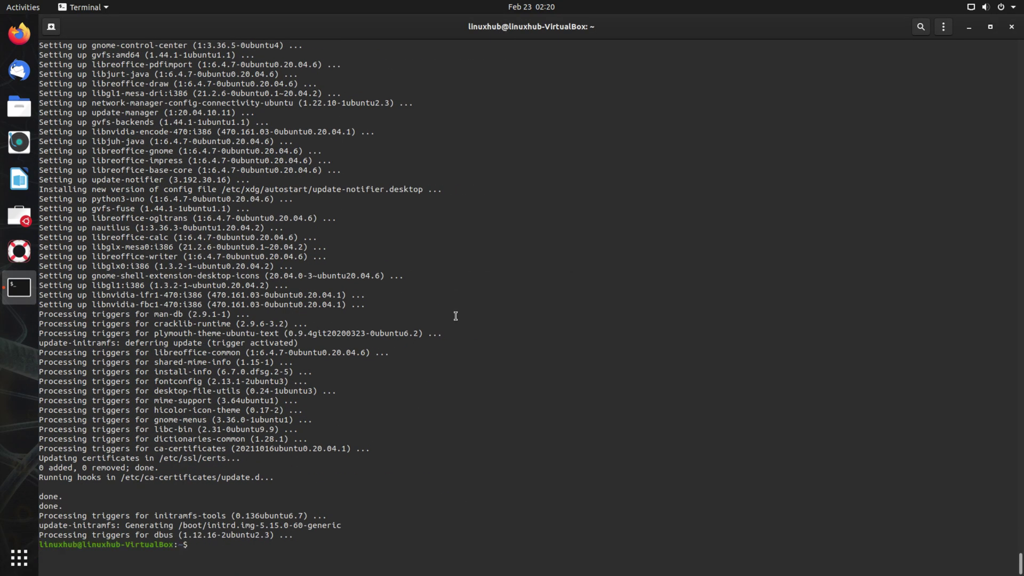
Reboot the system from the terminal and log back in to the desktop with the account password.
text(reboot)
key(Return)
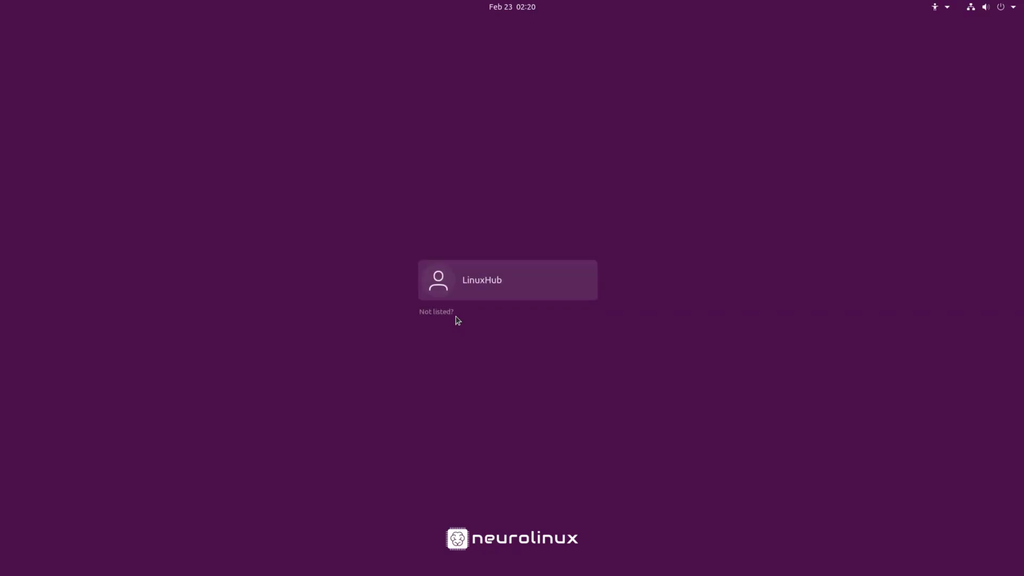
click(484, 281)
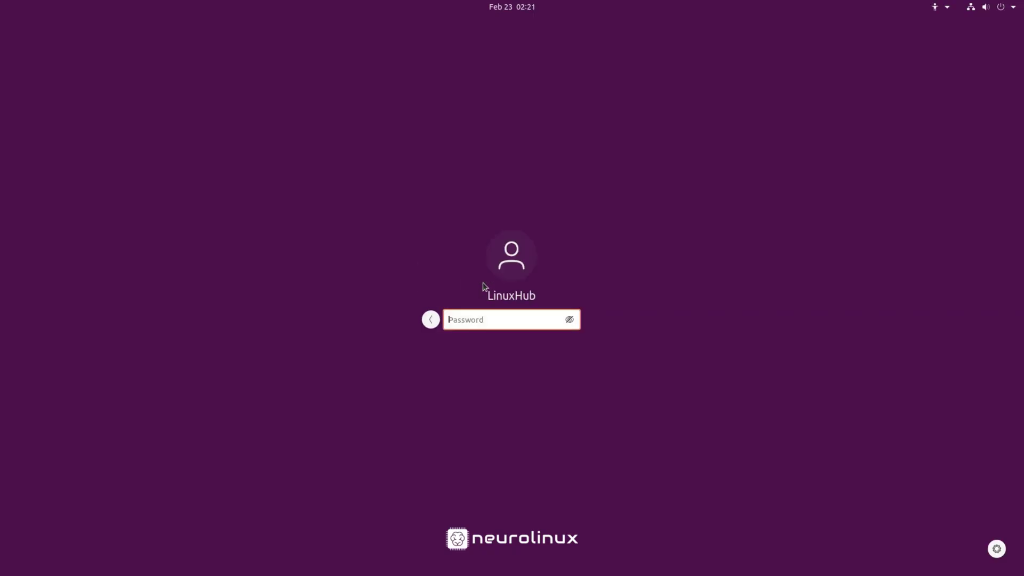
text(***)
key(Return)
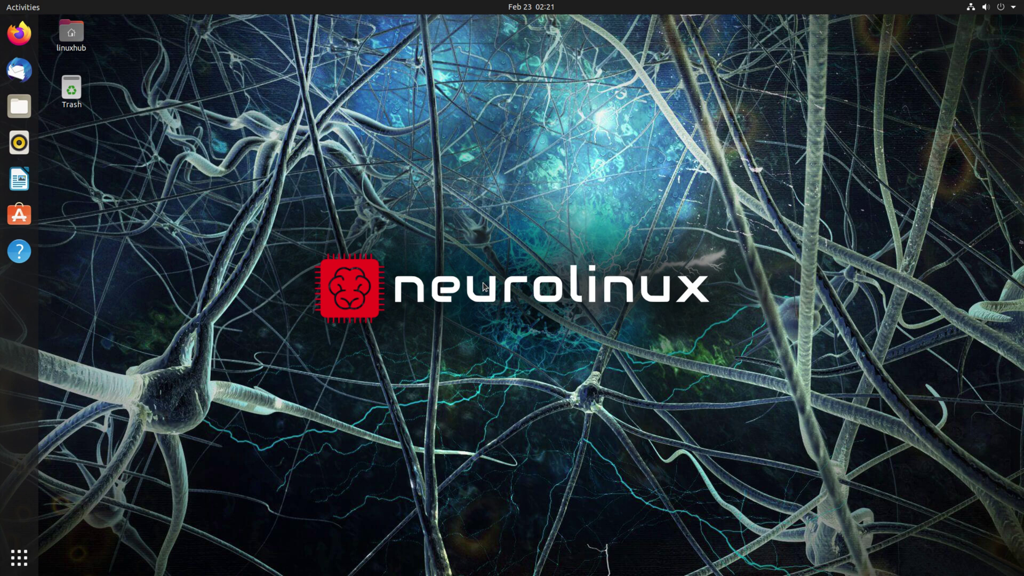
Open Firefox after the upgrade, highlight its version number in the About information and close the browser.
click(11, 28)
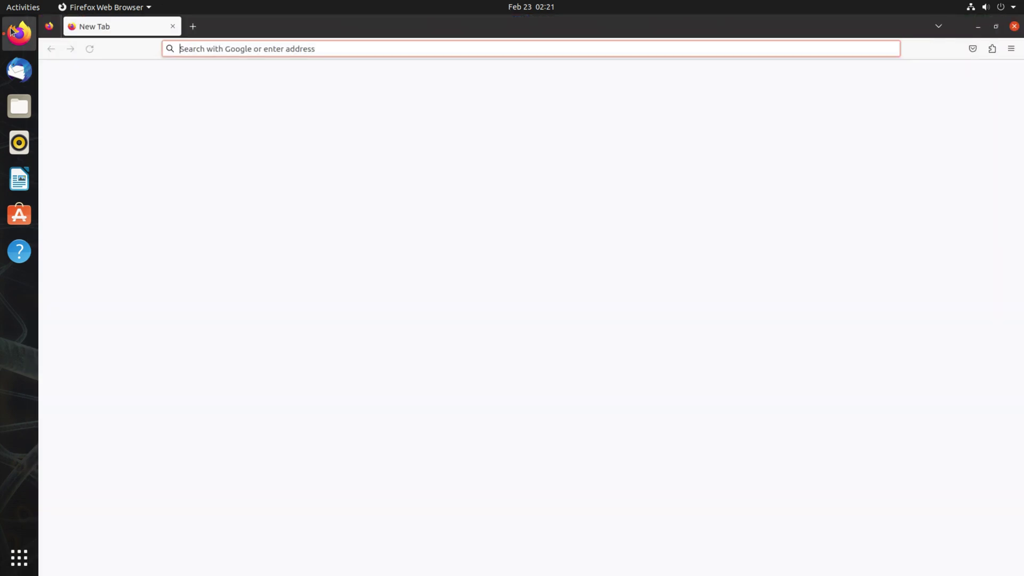
click(1011, 48)
click(911, 347)
click(885, 188)
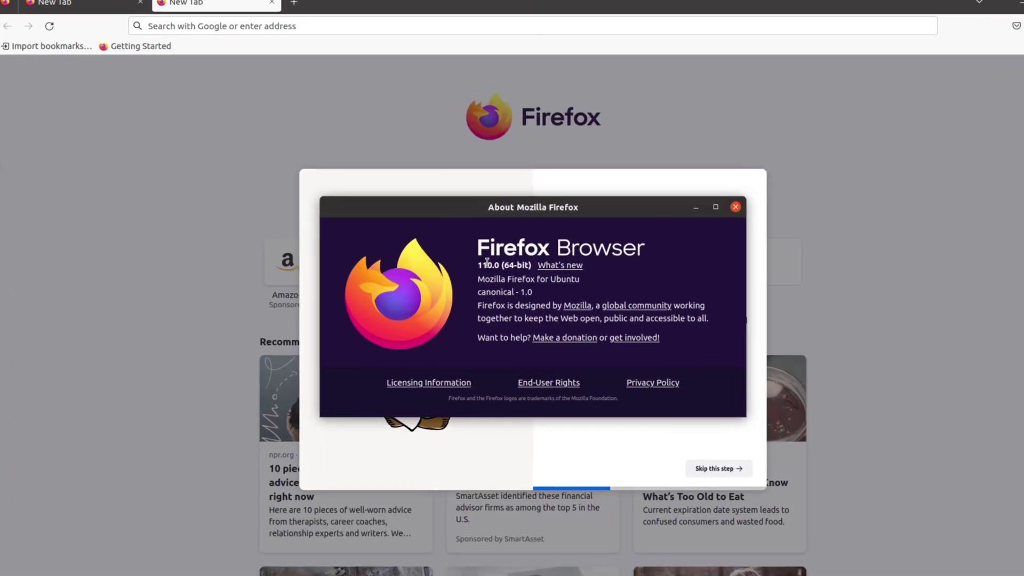
triple_click(486, 262)
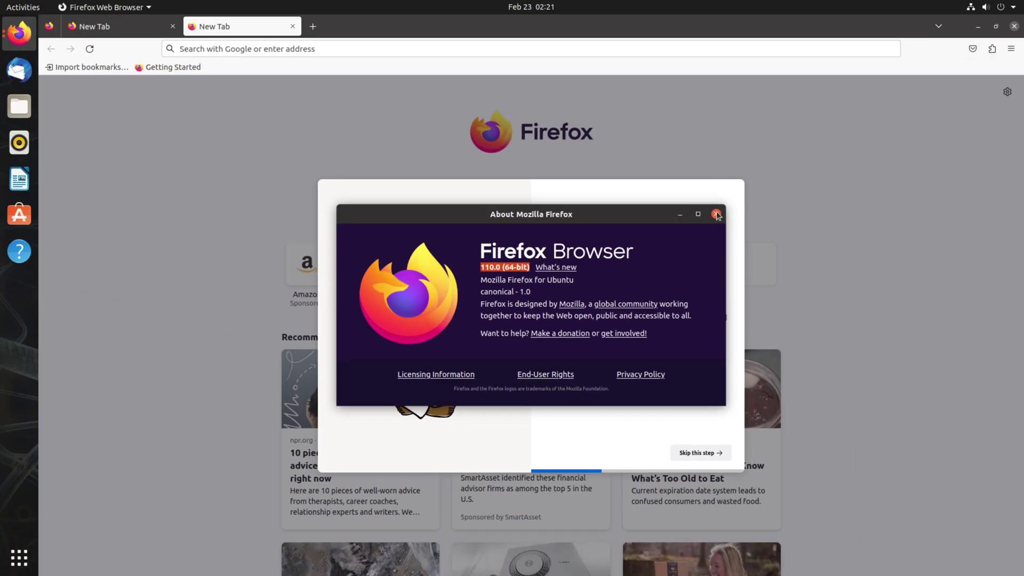
click(716, 214)
click(1014, 26)
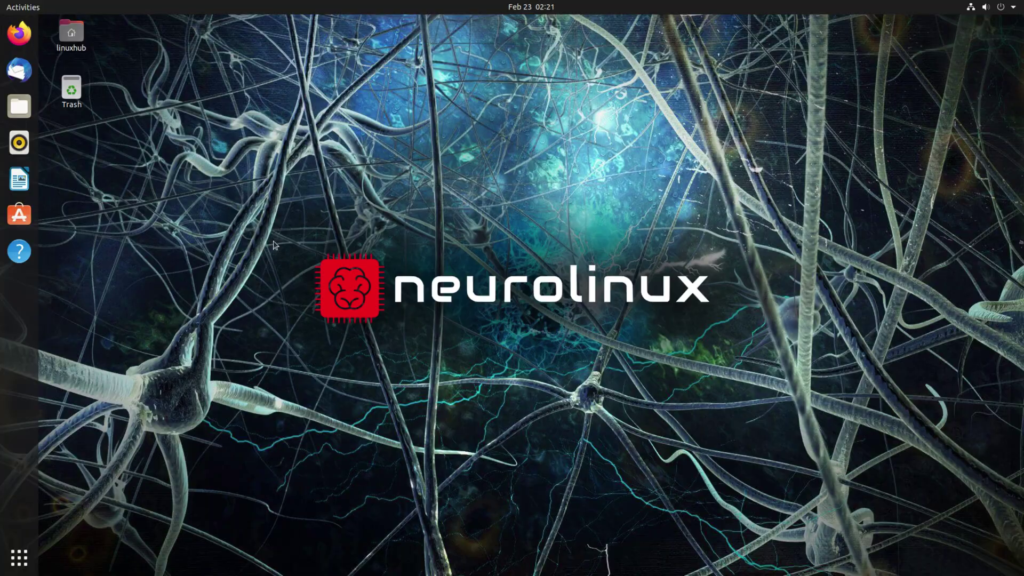
Run "sudo apt install *-gtk-theme *-icon-theme *-cursor-theme *wallpapers *backgrounds *metacity-theme xfce4 xfce4-goodies xfce4-whiskermenu-plugin" in a maximized terminal, declining the problem report.
click(19, 557)
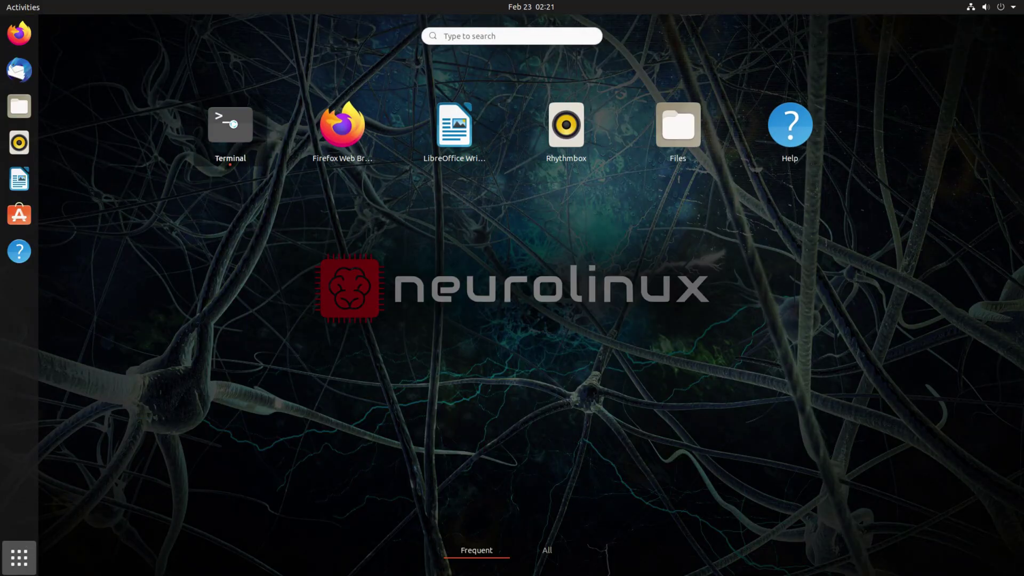
click(230, 125)
double_click(236, 40)
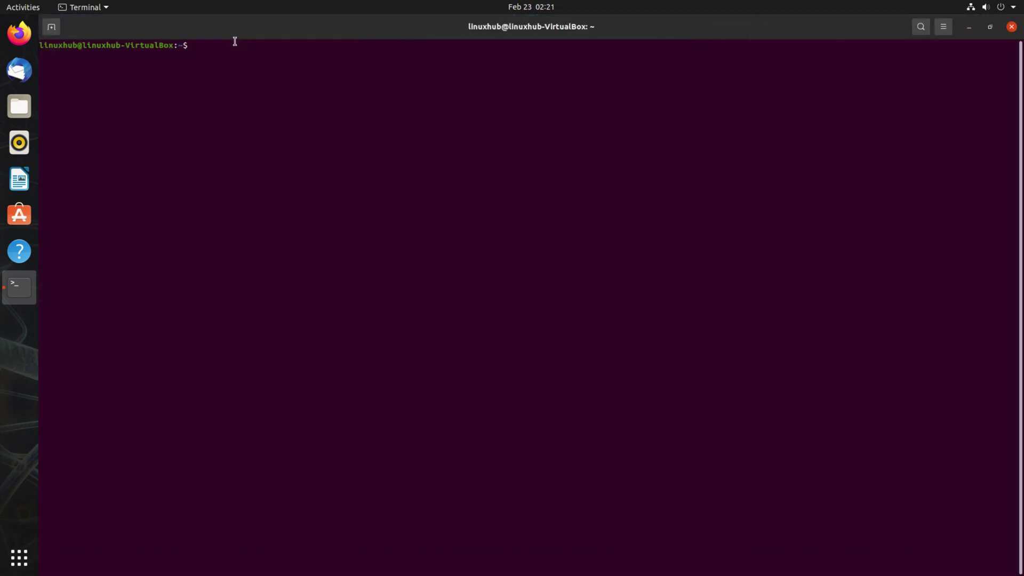
text(sudo apt install *-gtk-theme *-)
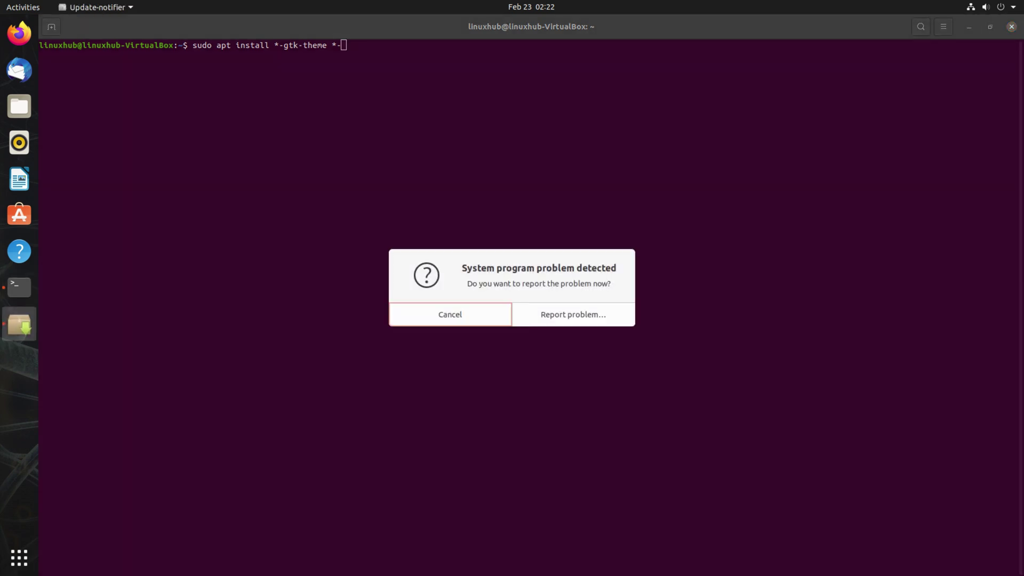
click(461, 323)
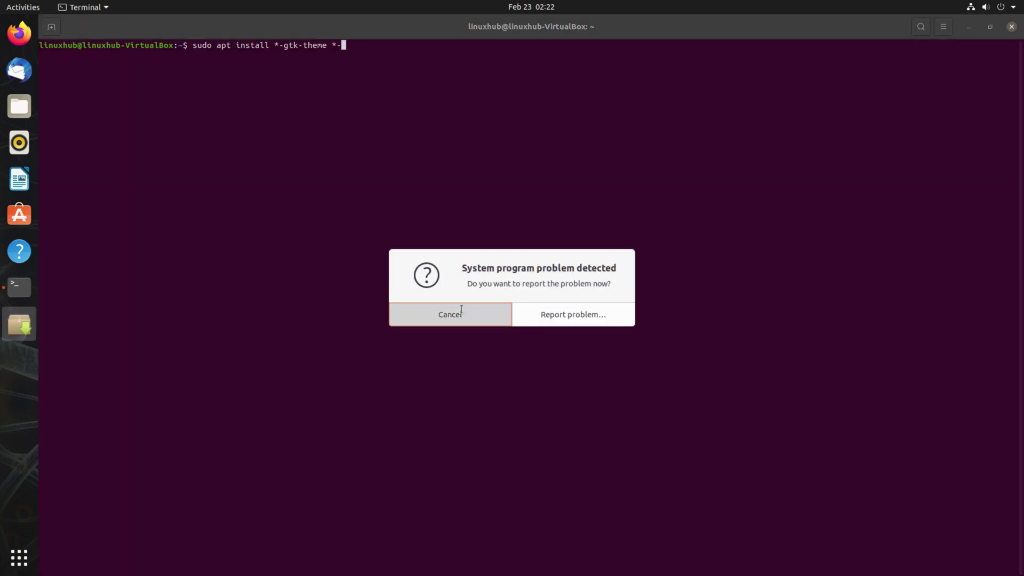
text(*-icon-theme *-c)
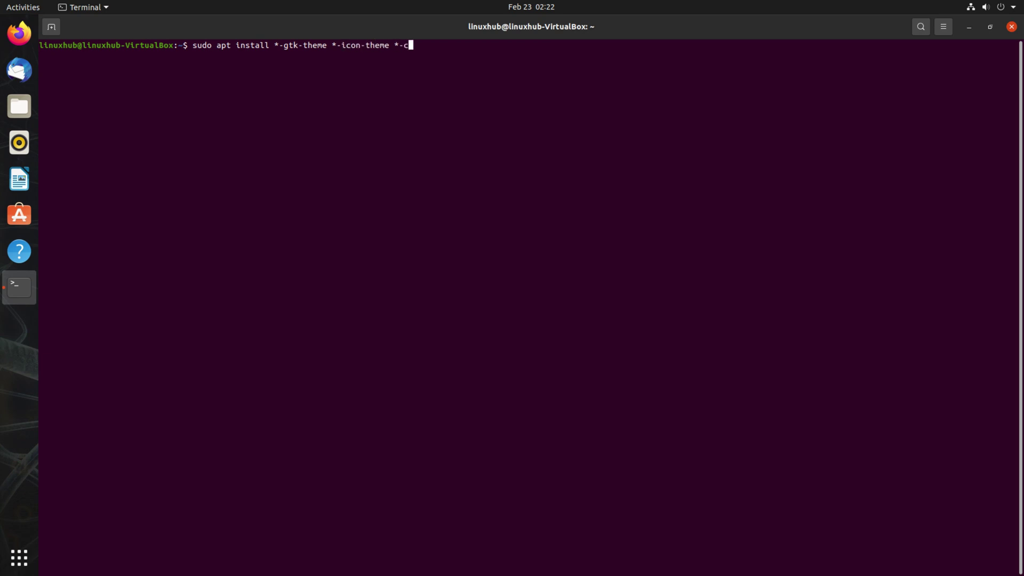
text(ursor-theme *wallpapers *b)
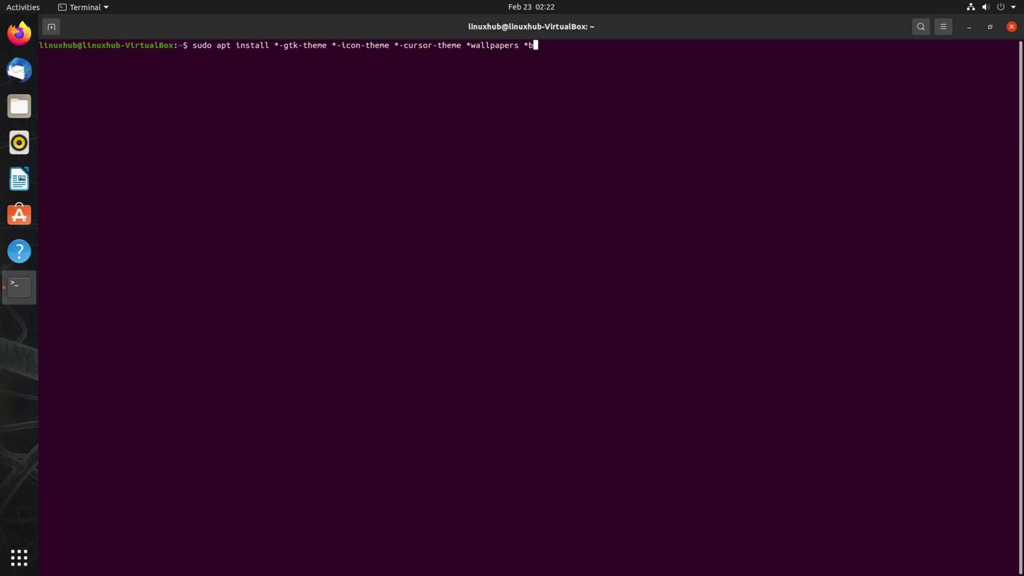
text(ackgrounds *me)
text(tacity-them)
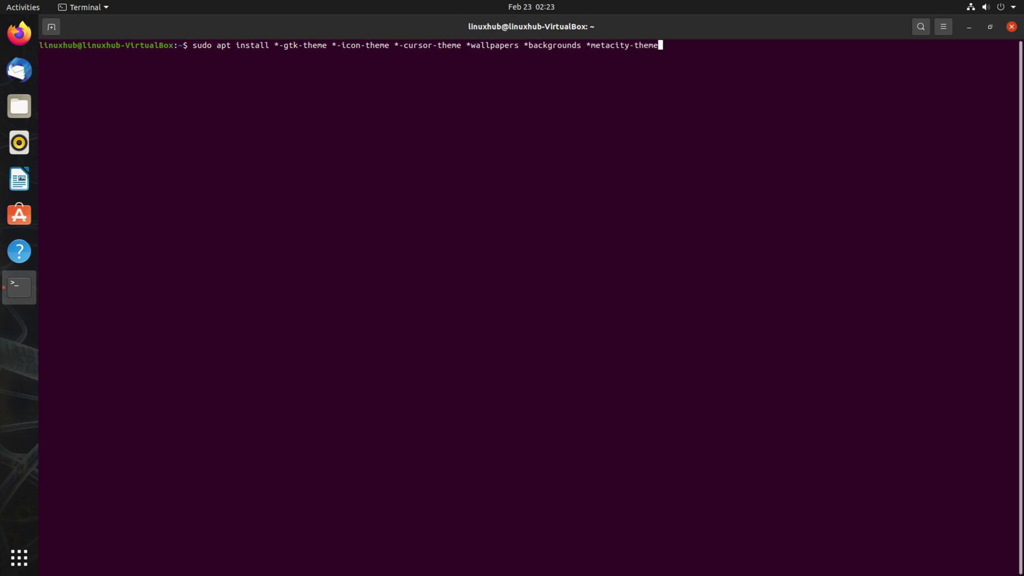
text(e4 xfce4 xfce4-goodies xfce4)
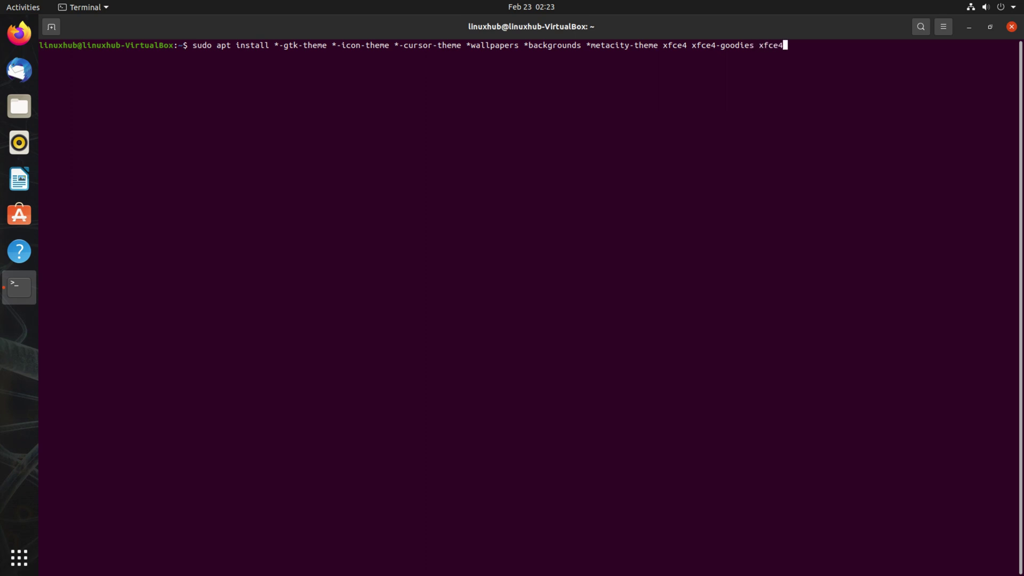
text(-whiskermenu-plugin)
key(Return)
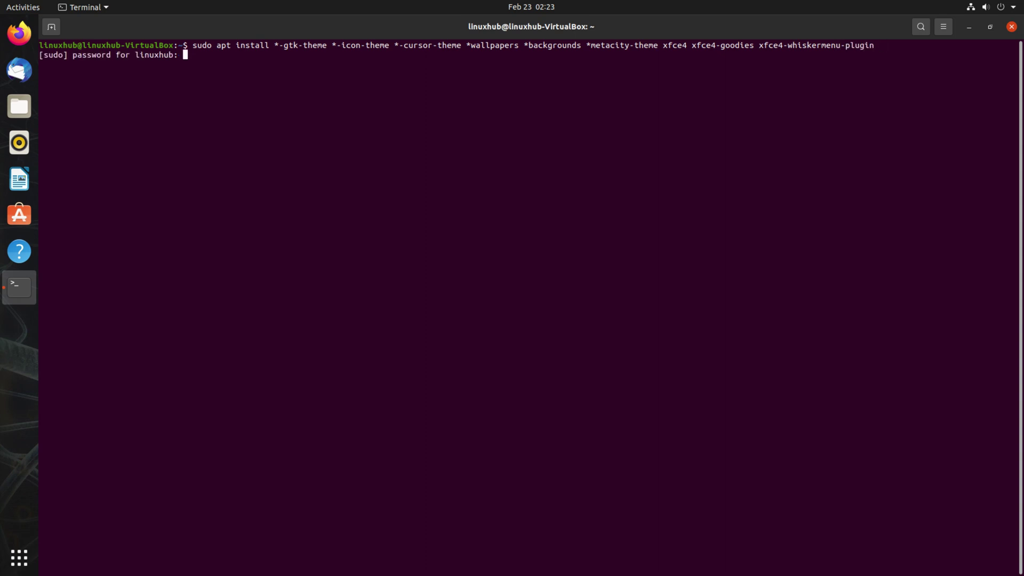
Submit the sudo password and answer y to install the theme, wallpaper and Xfce packages.
key(Return)
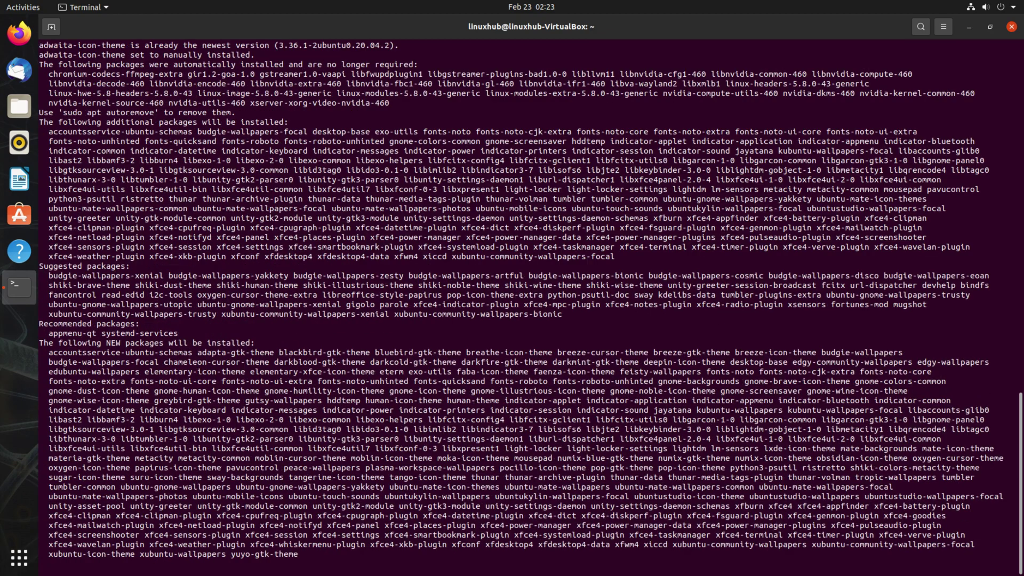
text(y)
key(Return)
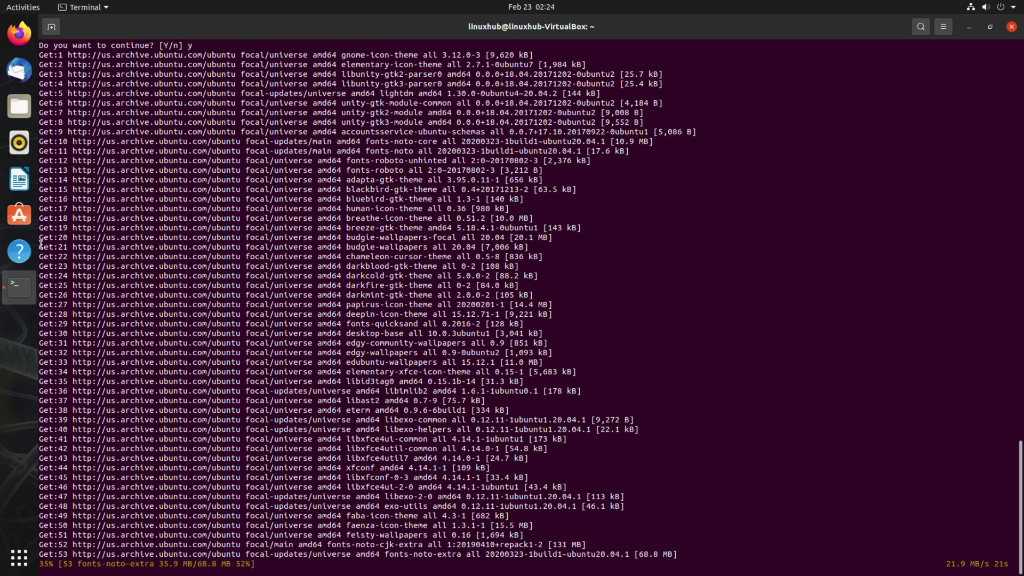
Open the Calculator from the full list of applications and maximize its window.
click(18, 567)
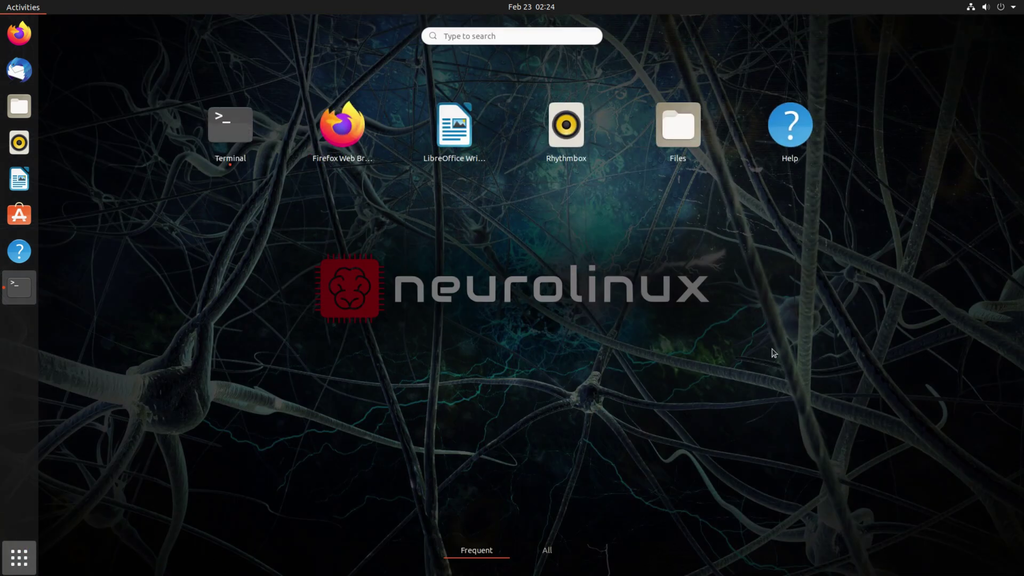
click(539, 556)
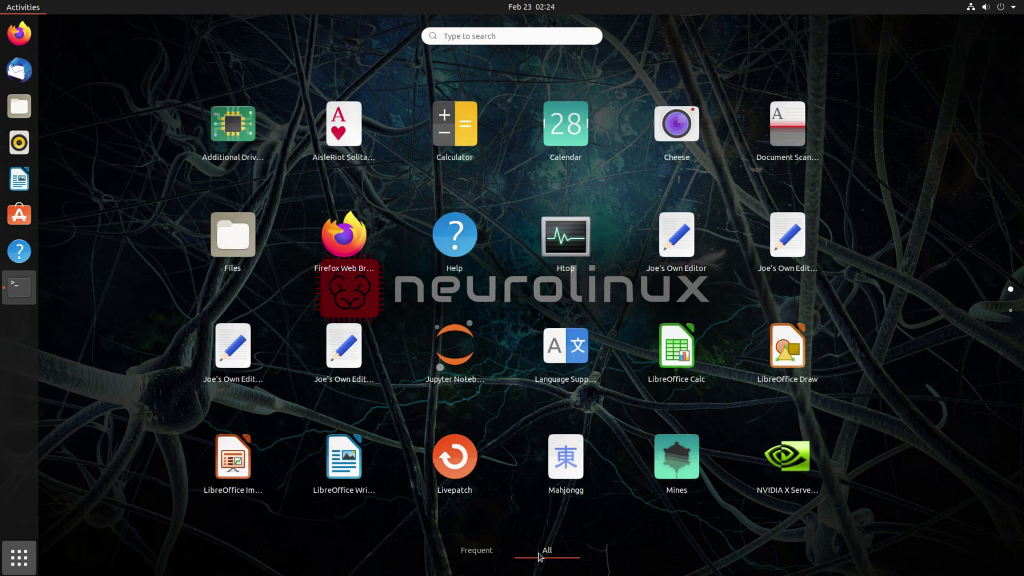
click(444, 126)
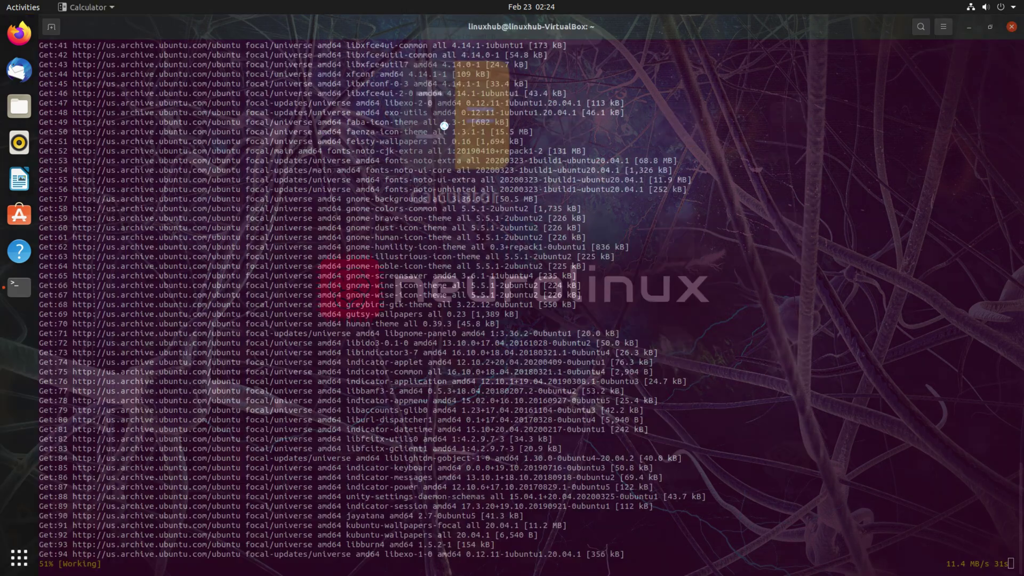
double_click(107, 53)
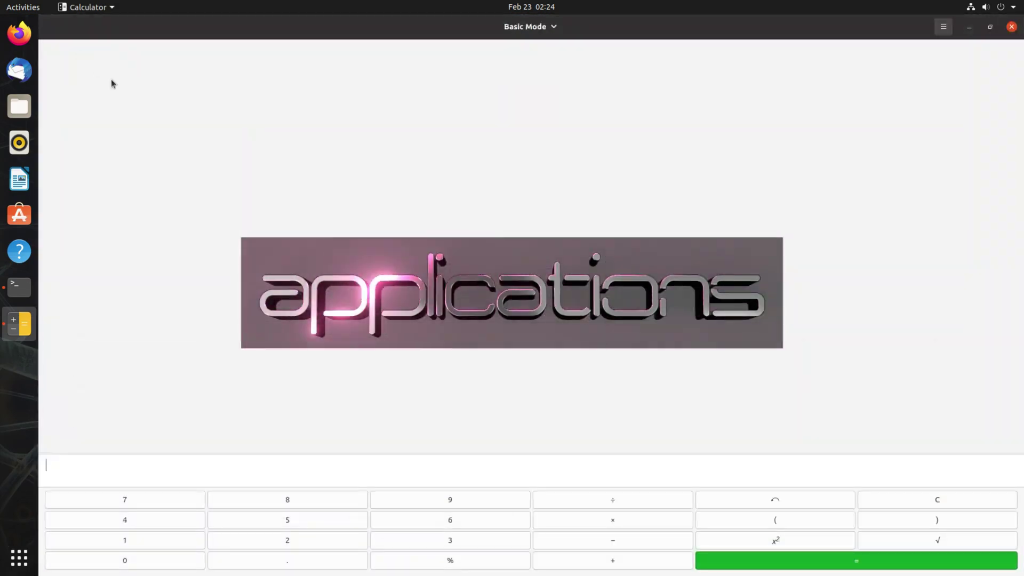
Calculate 85×698 in the Calculator.
click(308, 504)
click(325, 520)
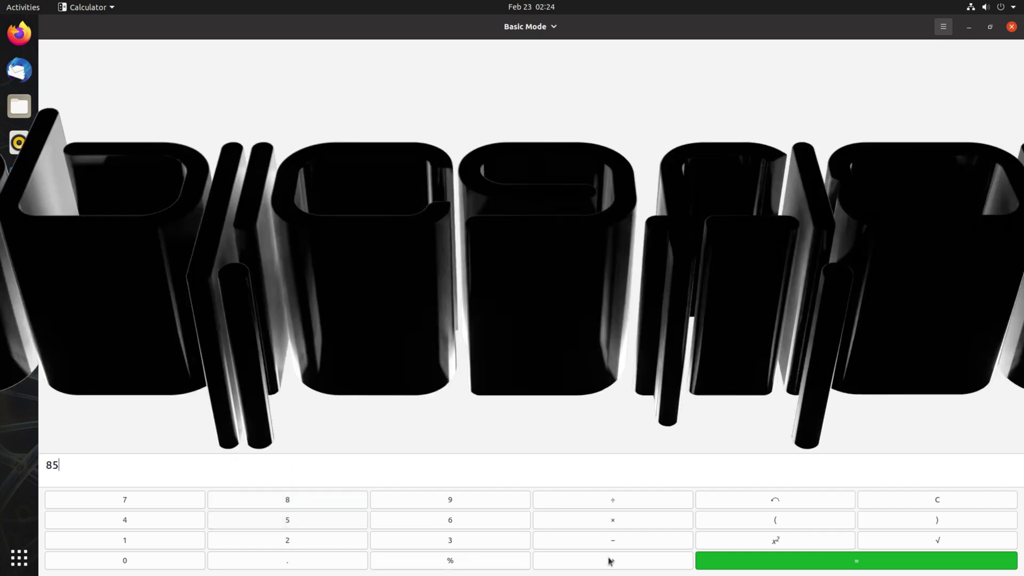
click(613, 523)
click(459, 525)
click(450, 500)
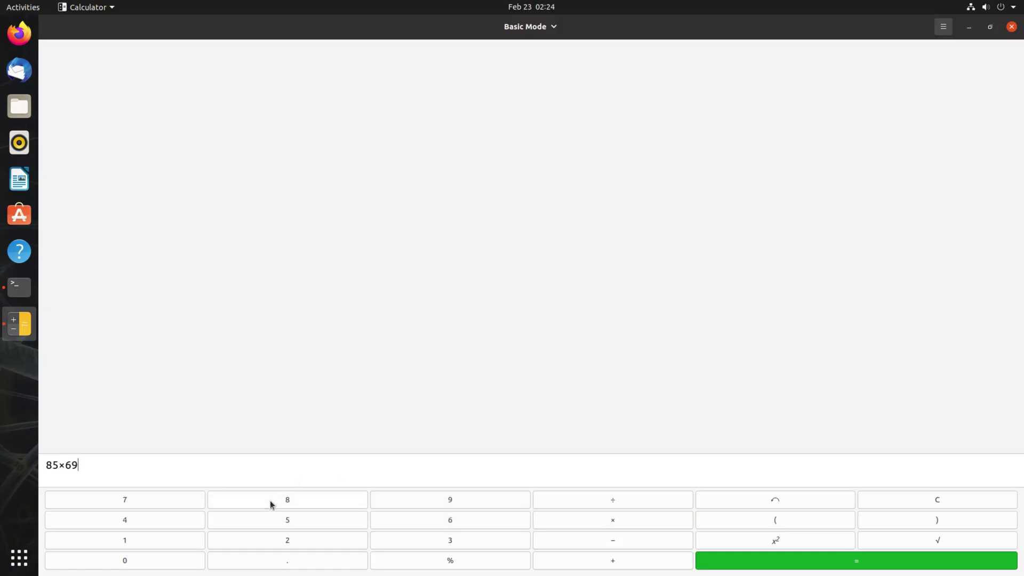
click(271, 503)
click(866, 564)
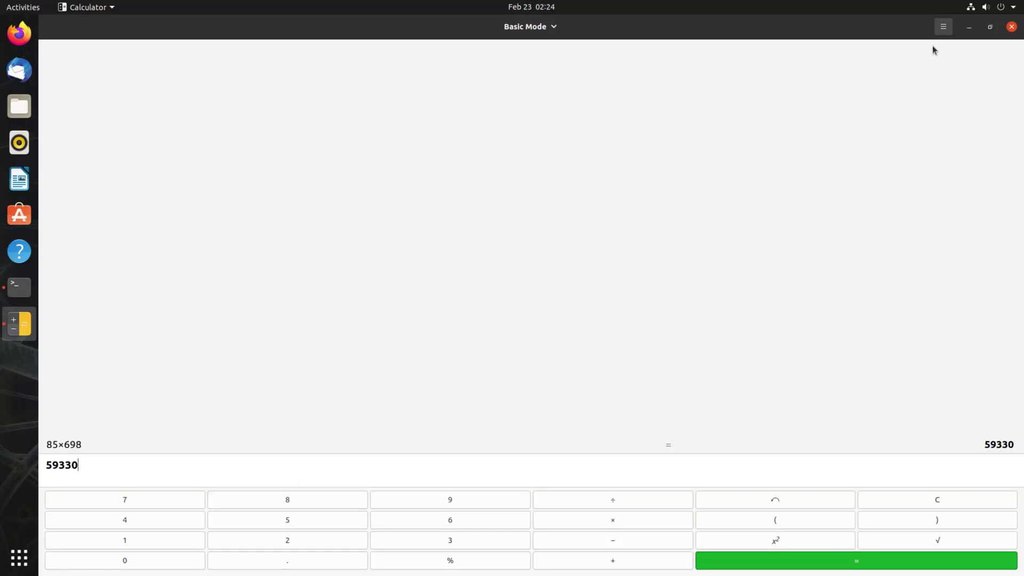
Check the Calculator's version in its About information and close the application.
click(943, 26)
click(946, 119)
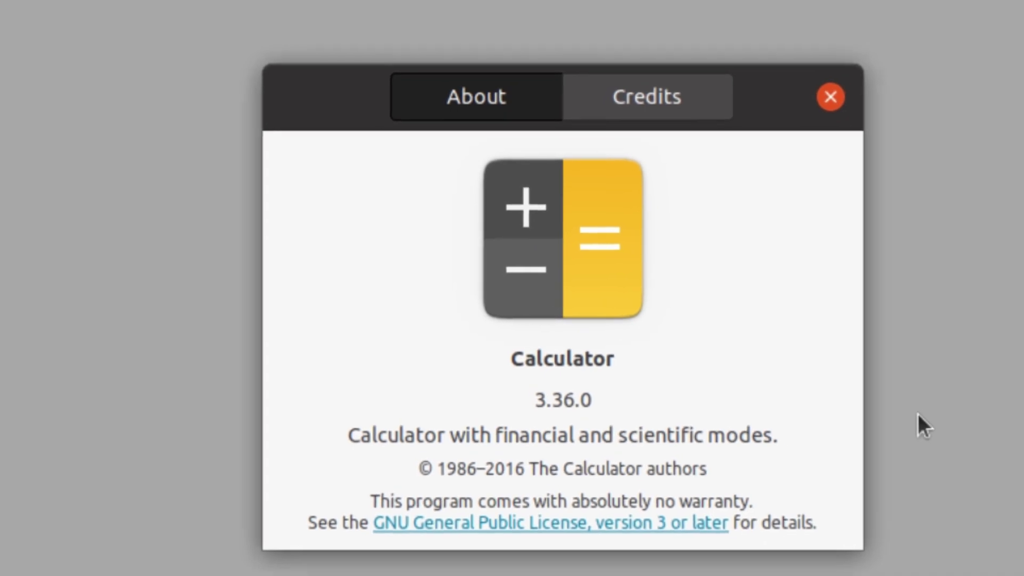
click(830, 96)
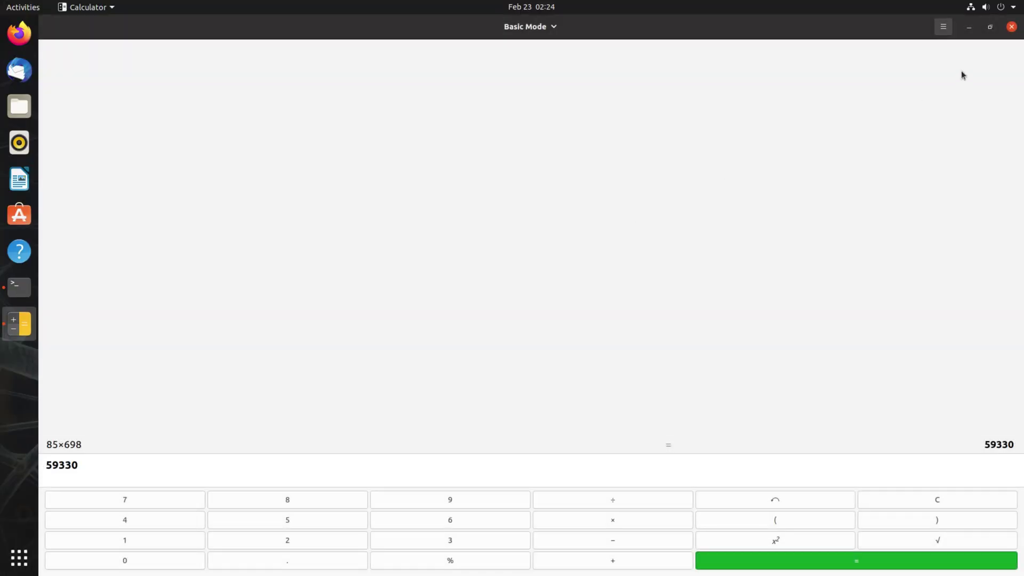
click(1012, 26)
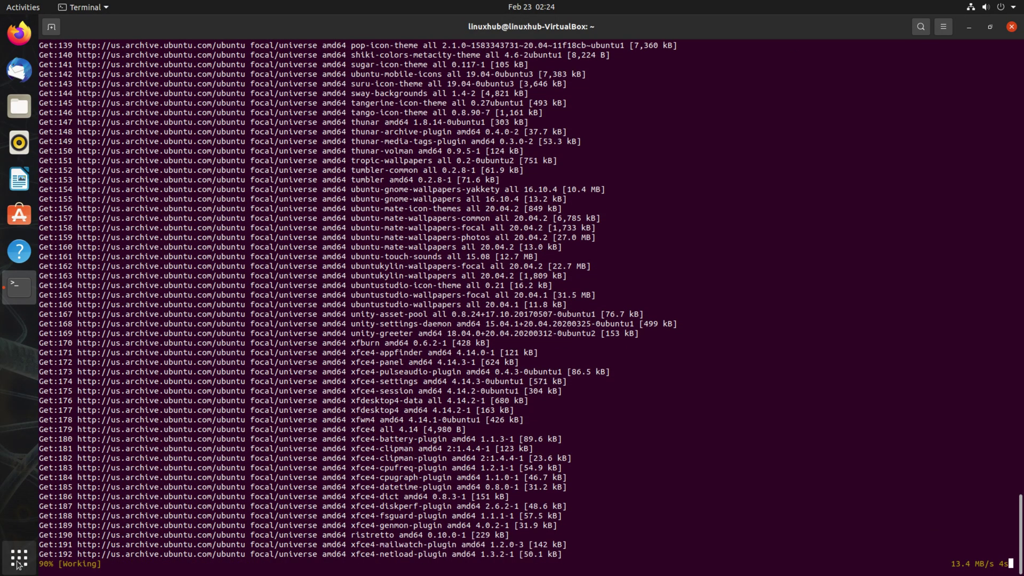
Open the Calendar application, check its version in the About information and close it.
click(18, 560)
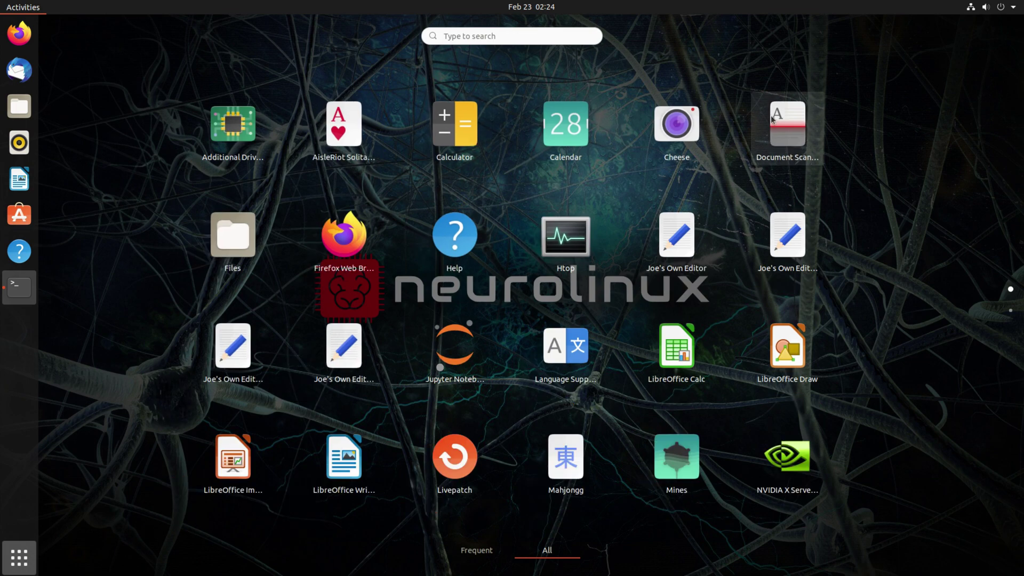
click(565, 125)
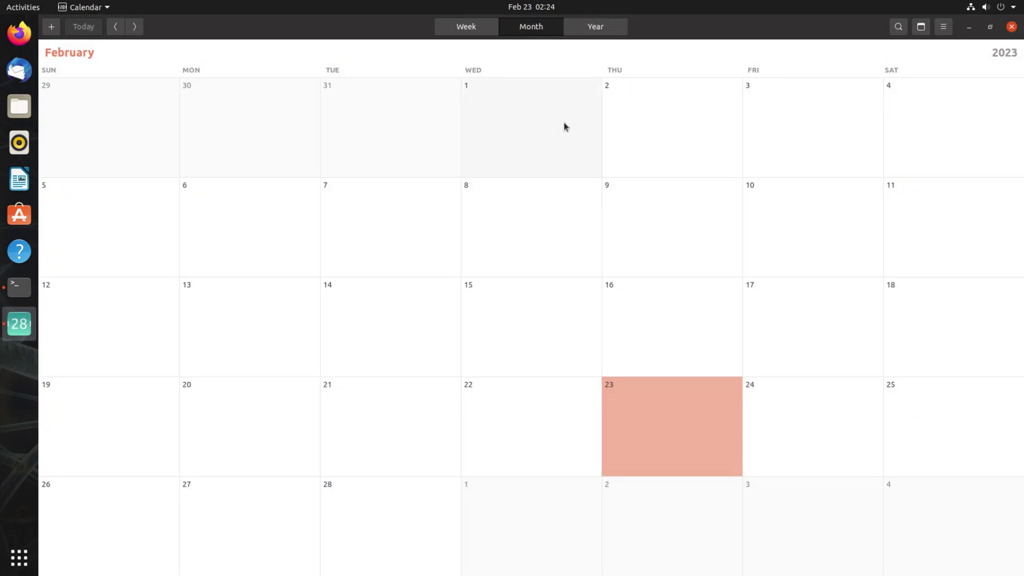
click(943, 31)
click(925, 105)
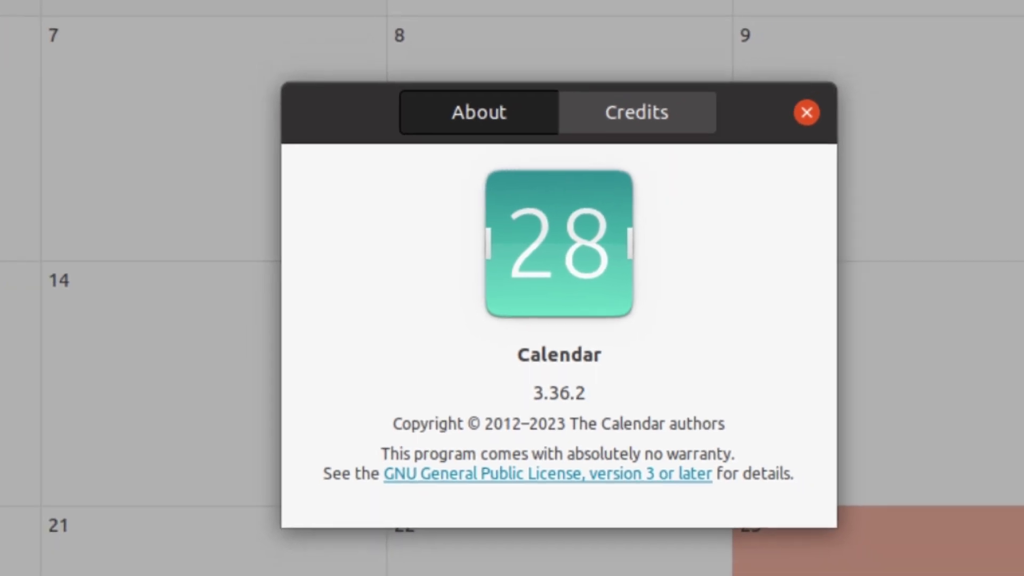
click(632, 216)
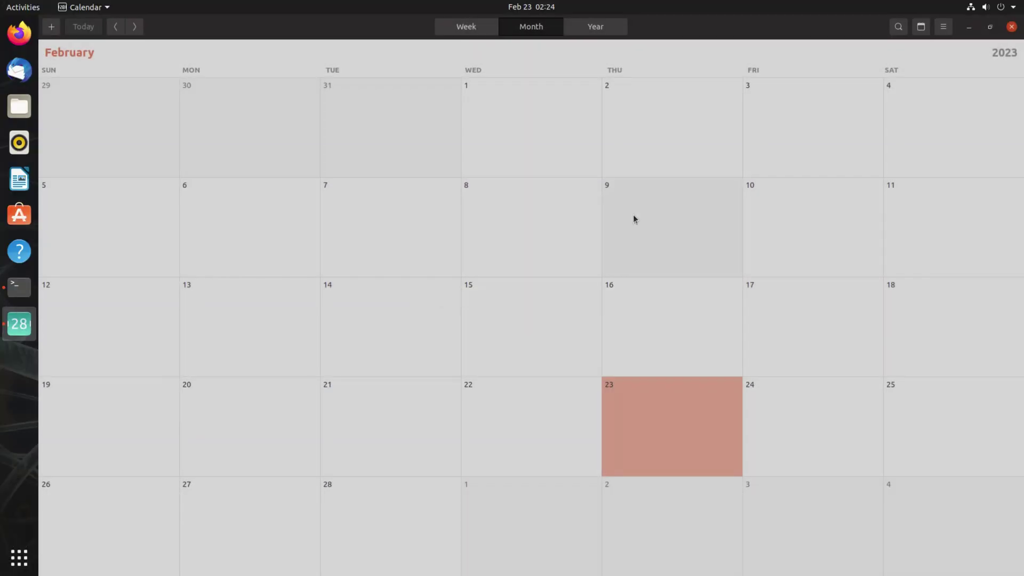
click(1011, 27)
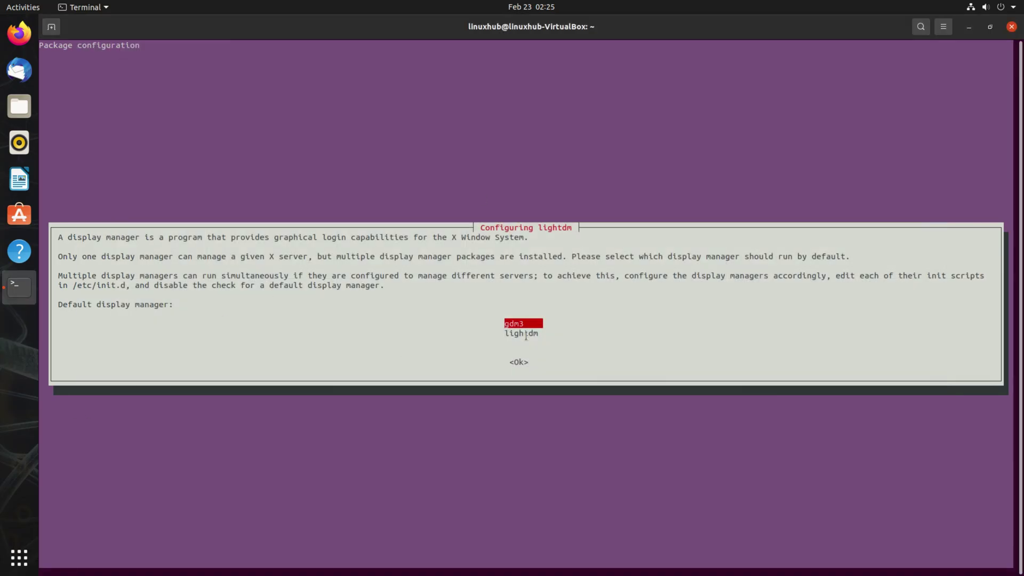
Keep gdm3 as the default display manager in the lightdm package configuration.
key(Return)
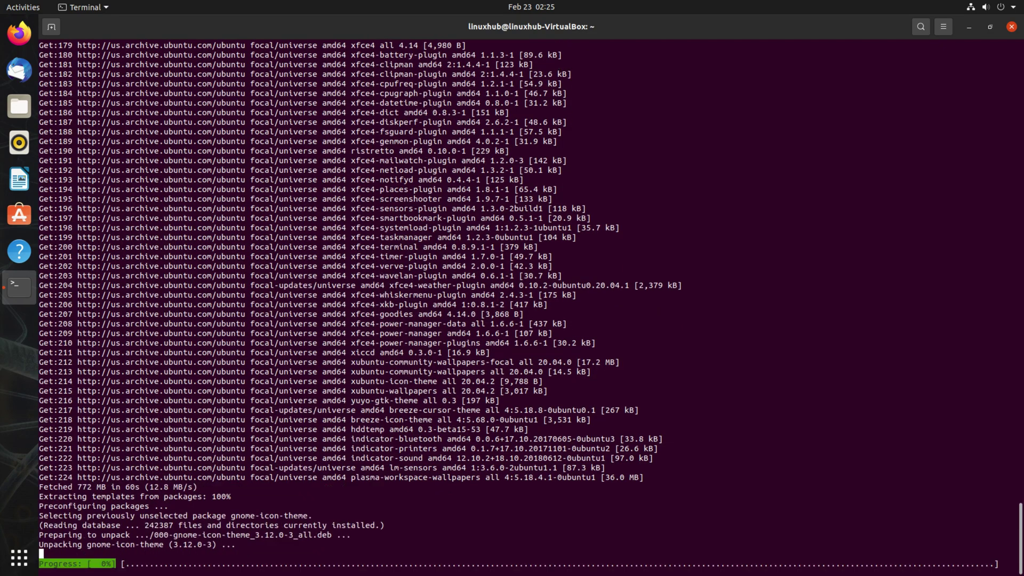
Open Cheese in a maximized window, check its version in the About information and close it.
click(22, 566)
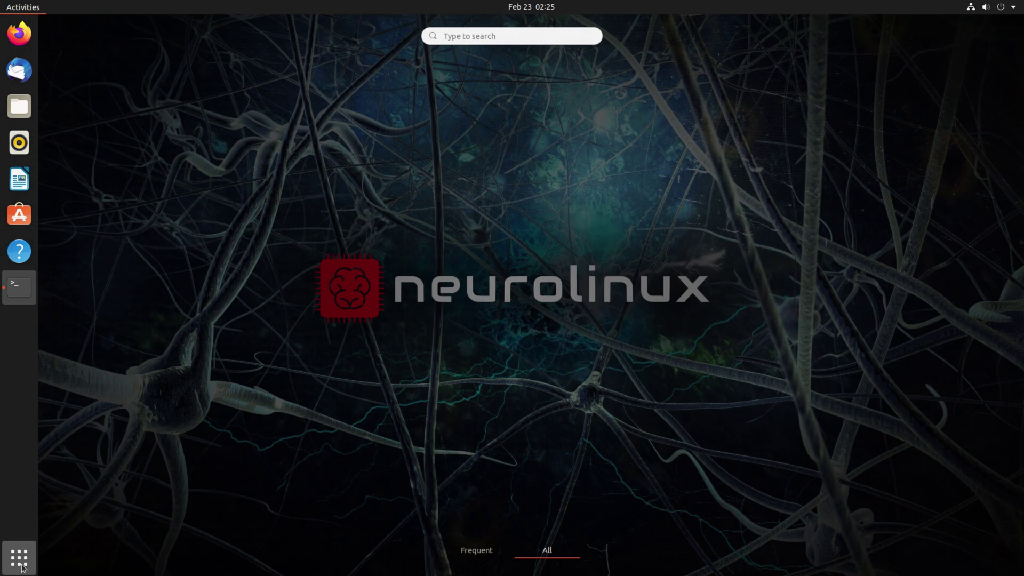
click(677, 120)
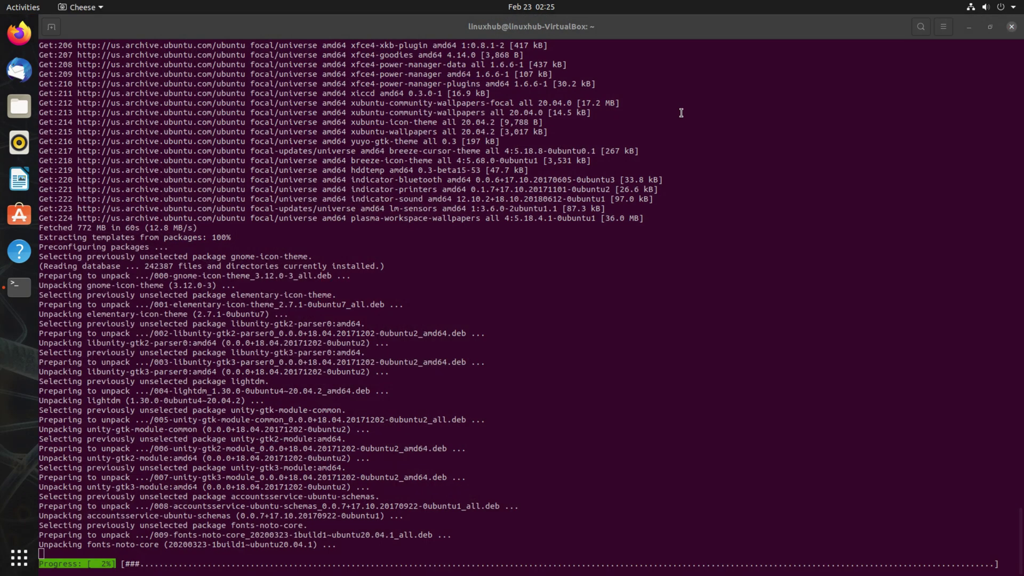
double_click(133, 62)
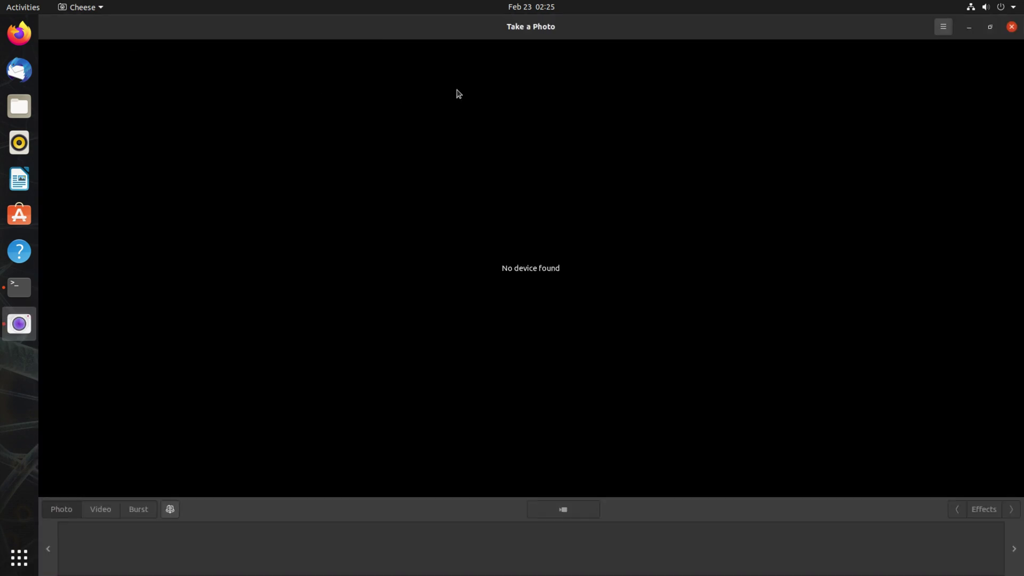
click(943, 25)
click(942, 119)
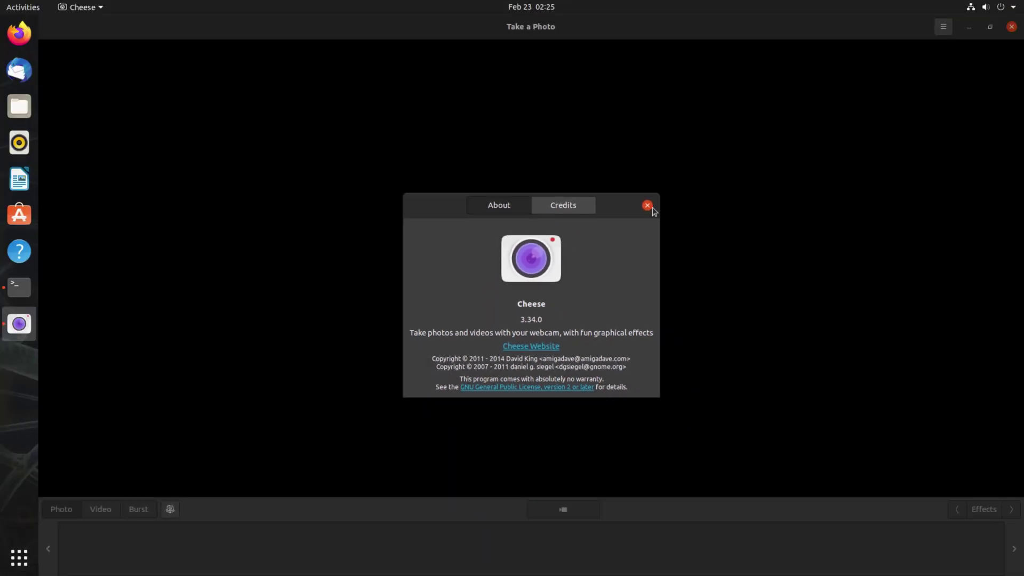
click(647, 206)
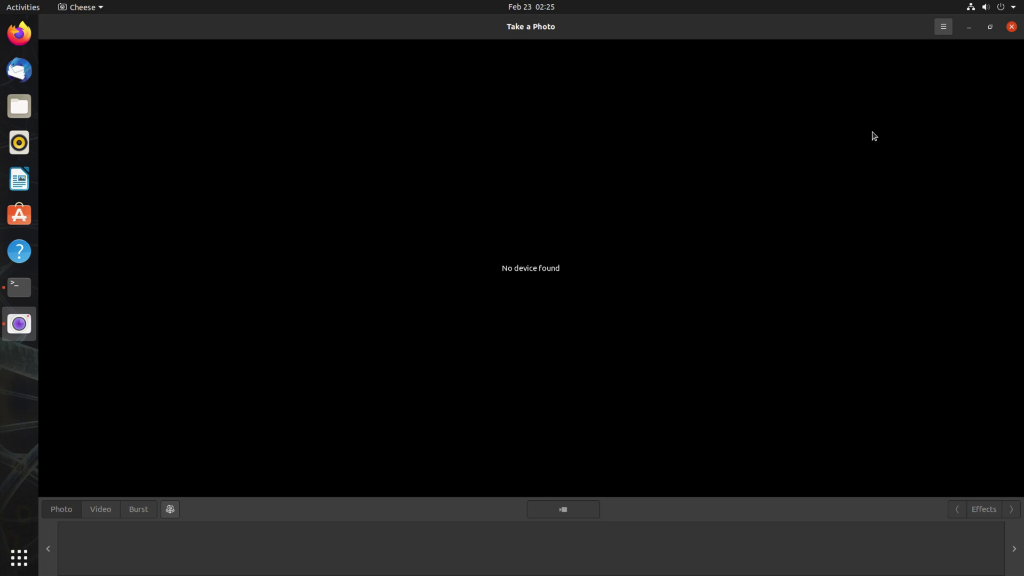
click(1012, 27)
Open the Files application, check its version in the About information and close it.
click(16, 557)
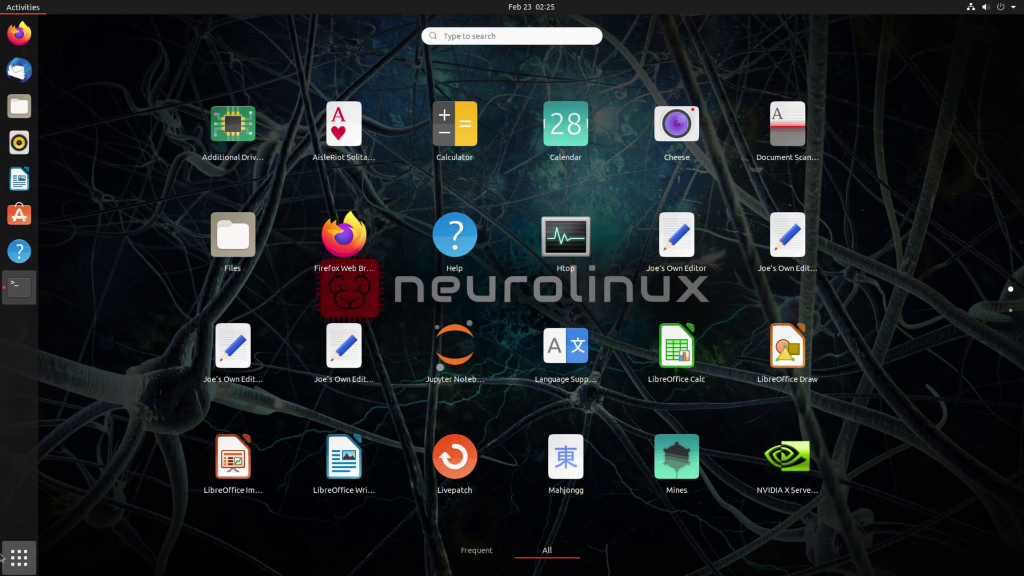
click(232, 236)
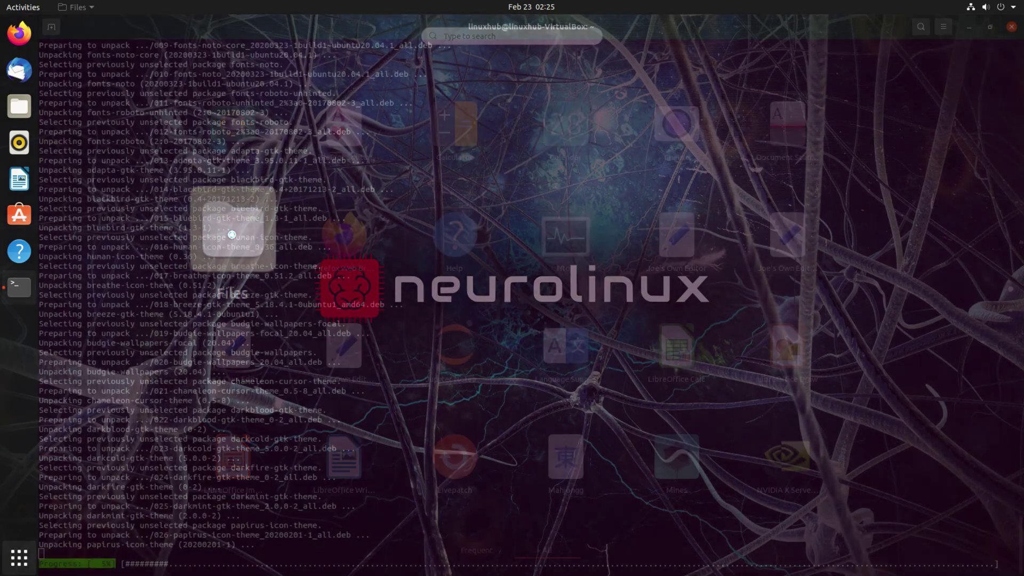
click(944, 27)
click(911, 218)
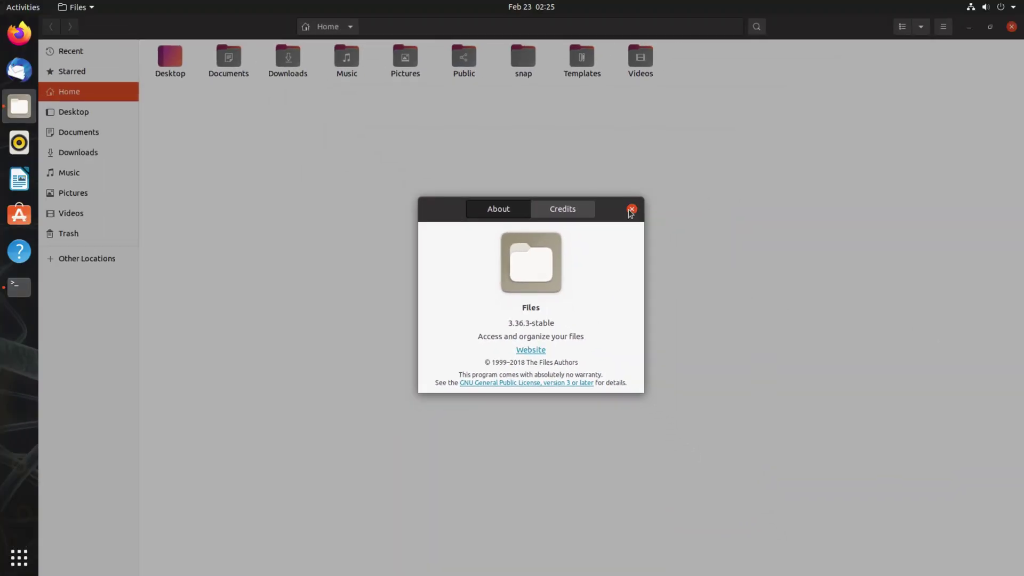
click(631, 210)
click(1010, 27)
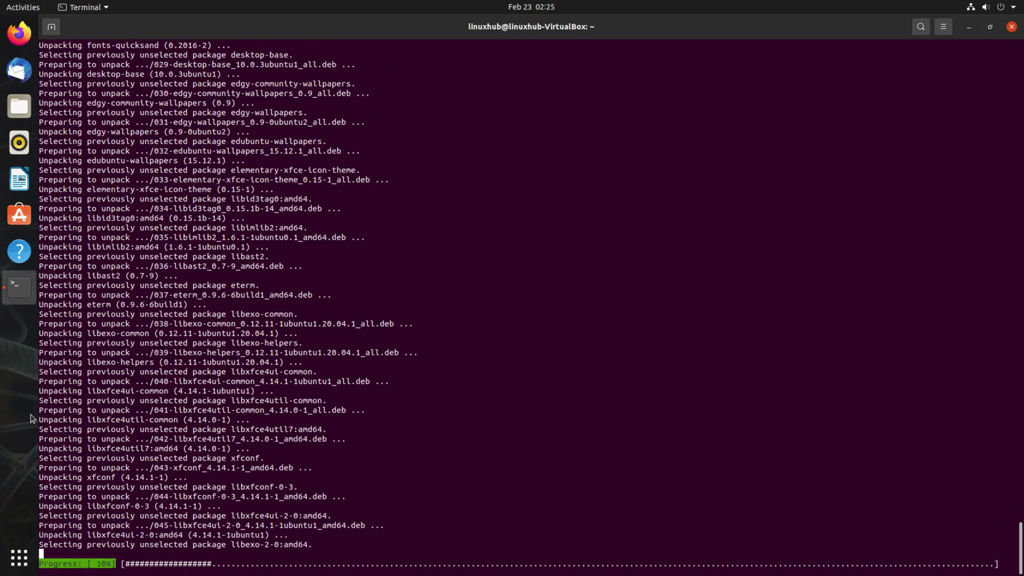
Open LibreOffice Calc, check its version in the About information and close the untitled spreadsheet.
click(19, 558)
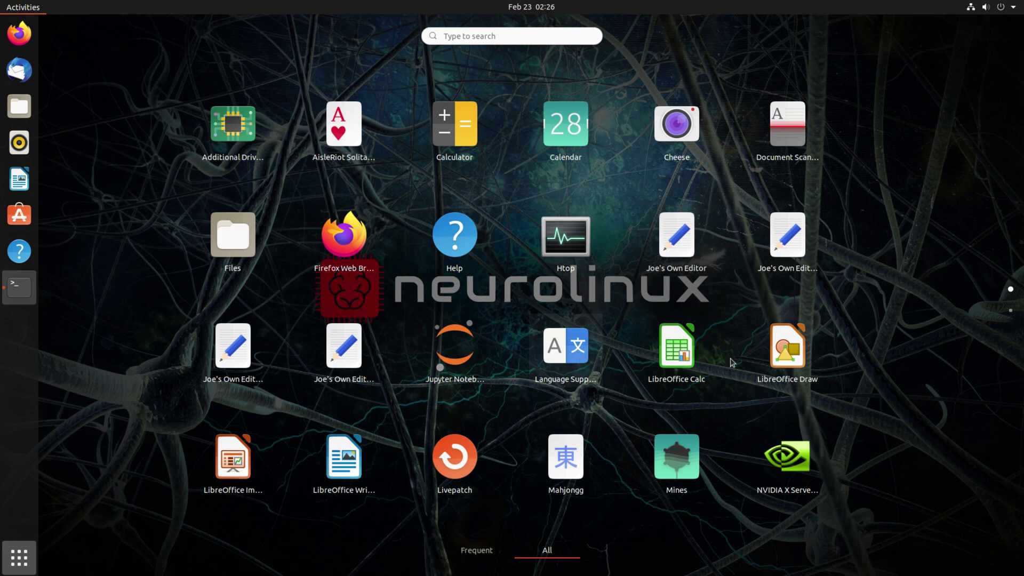
click(663, 347)
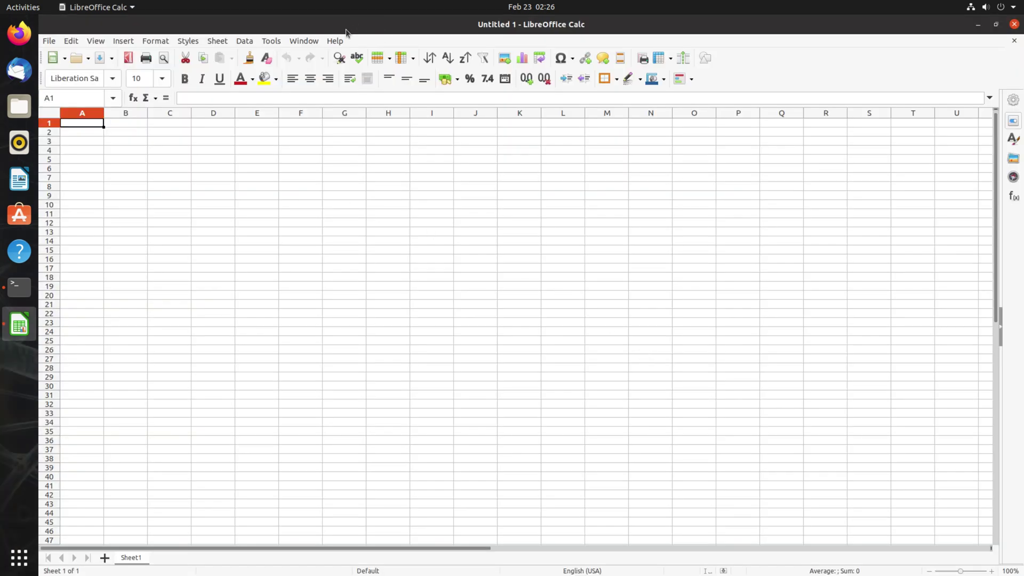
click(335, 40)
click(367, 191)
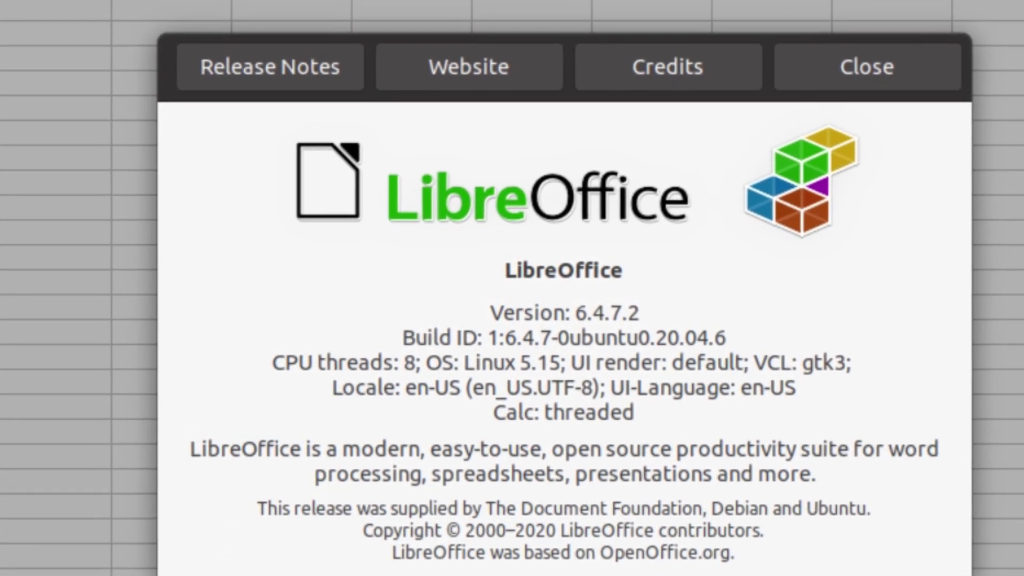
click(847, 72)
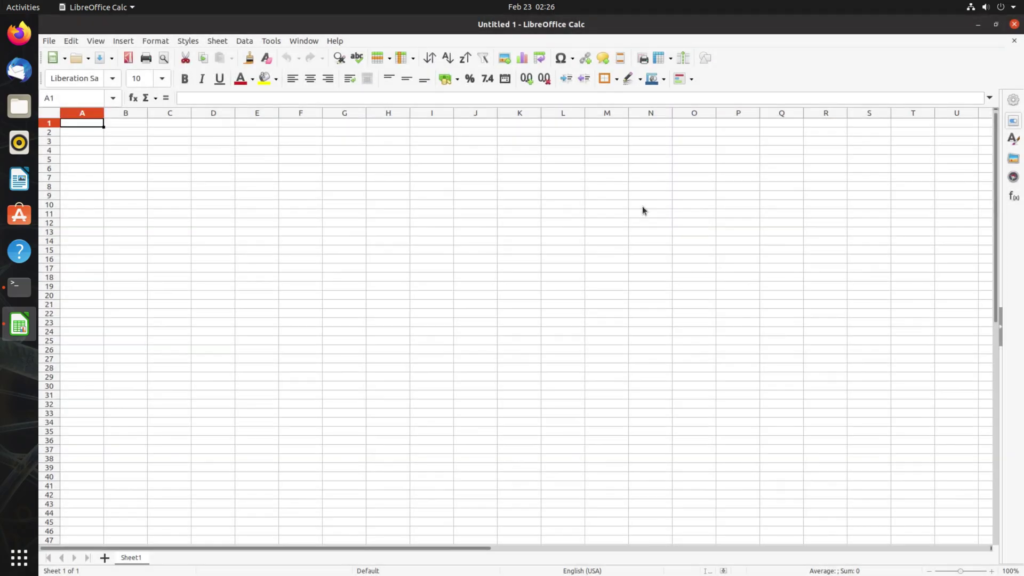
click(1013, 41)
Check the version in the LibreOffice start window's About information and close LibreOffice.
click(97, 42)
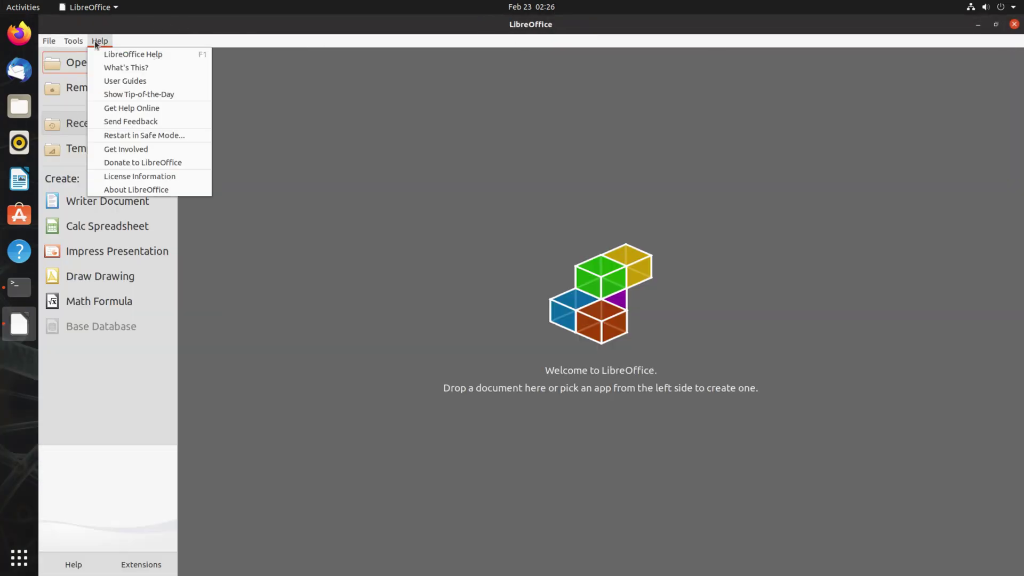
click(143, 188)
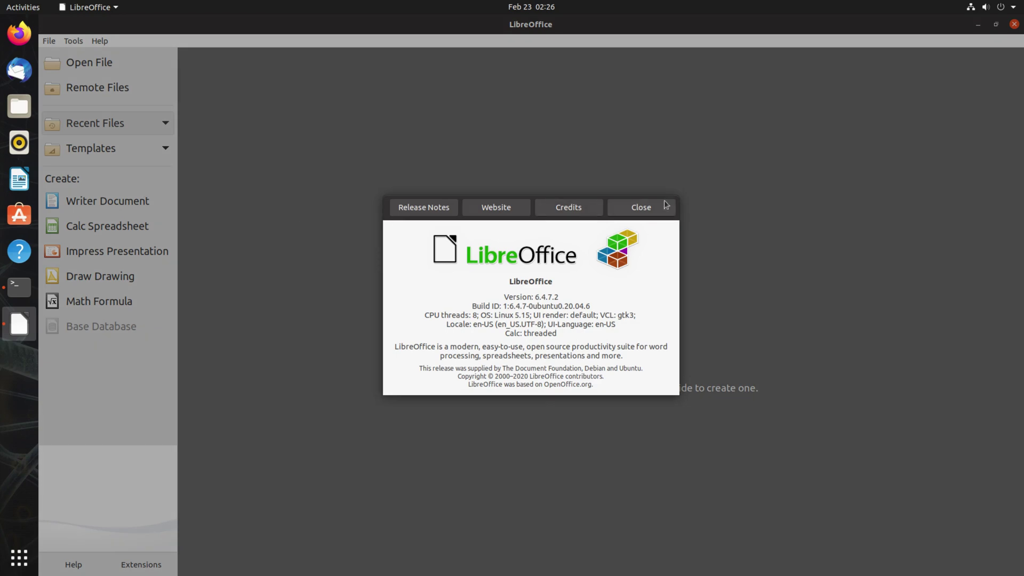
click(660, 206)
click(1013, 24)
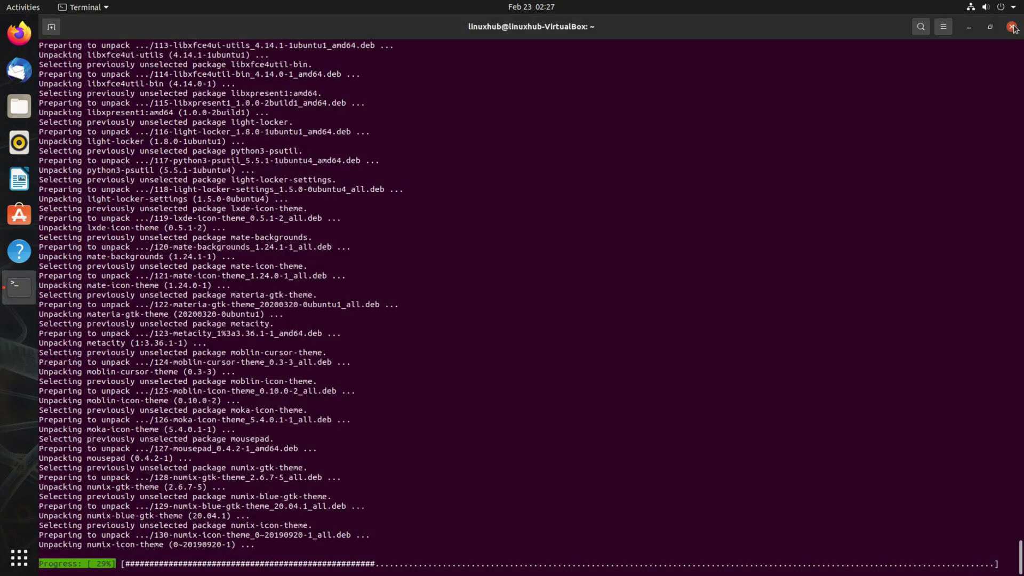
Try to open Mousepad from the second page of the full application list.
click(4, 554)
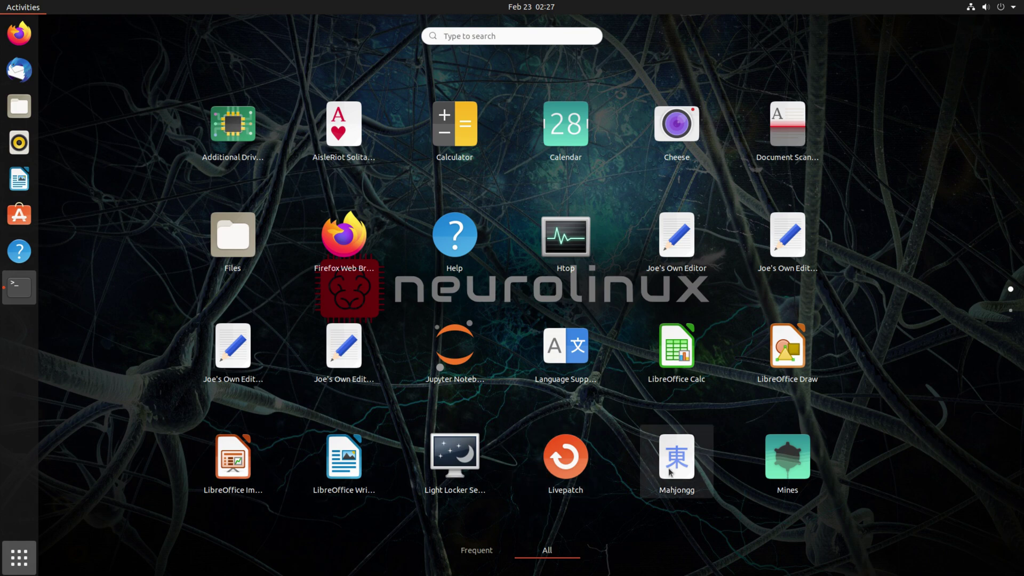
click(1010, 311)
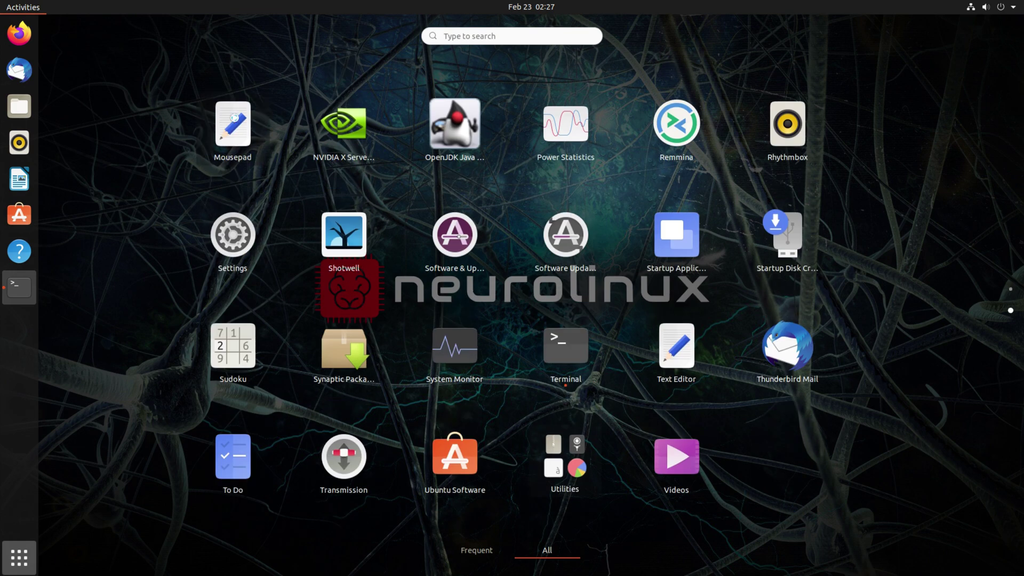
click(238, 125)
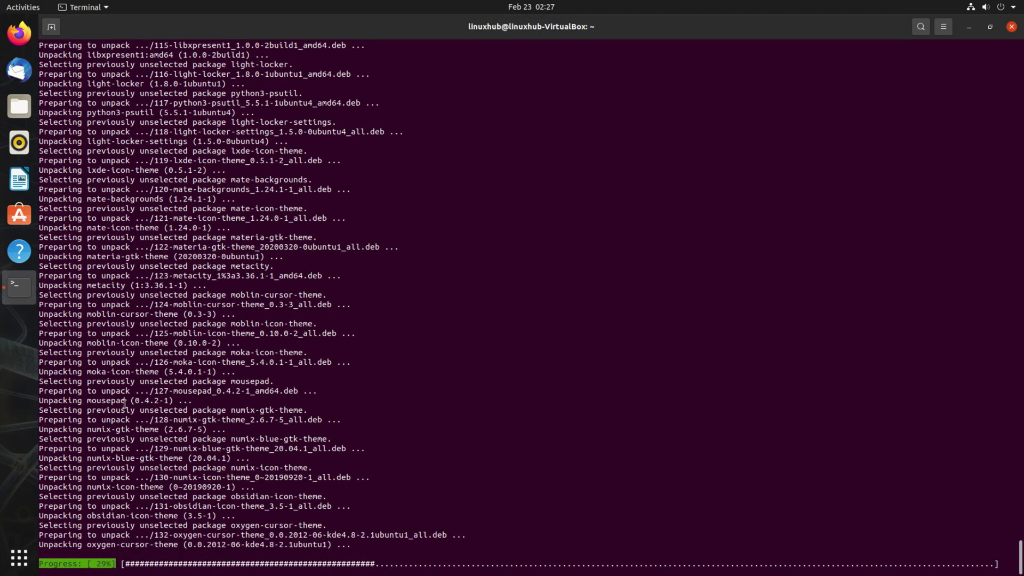
Try again to launch Mousepad from the application list and cancel the system problem reports.
click(19, 557)
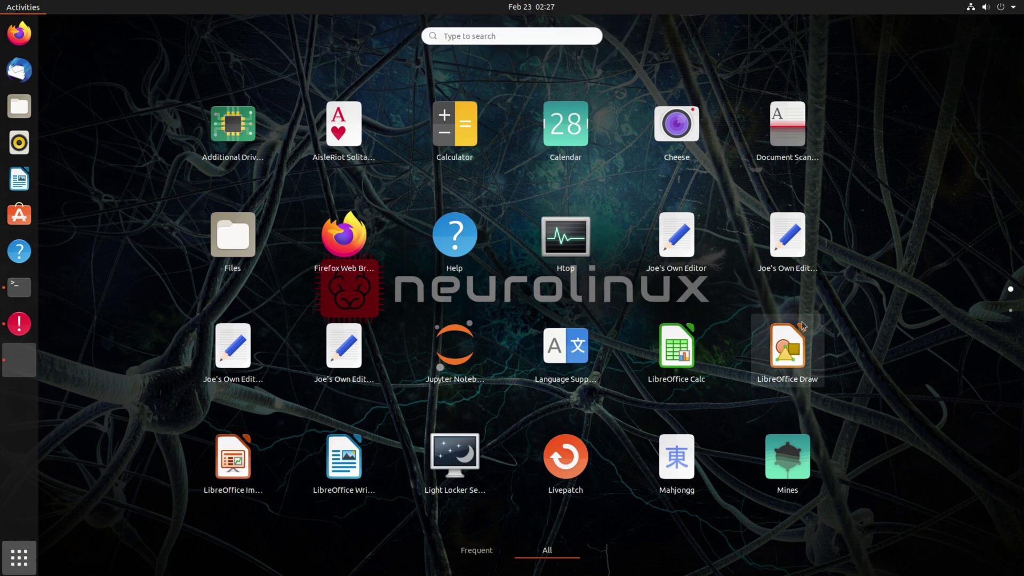
click(1011, 311)
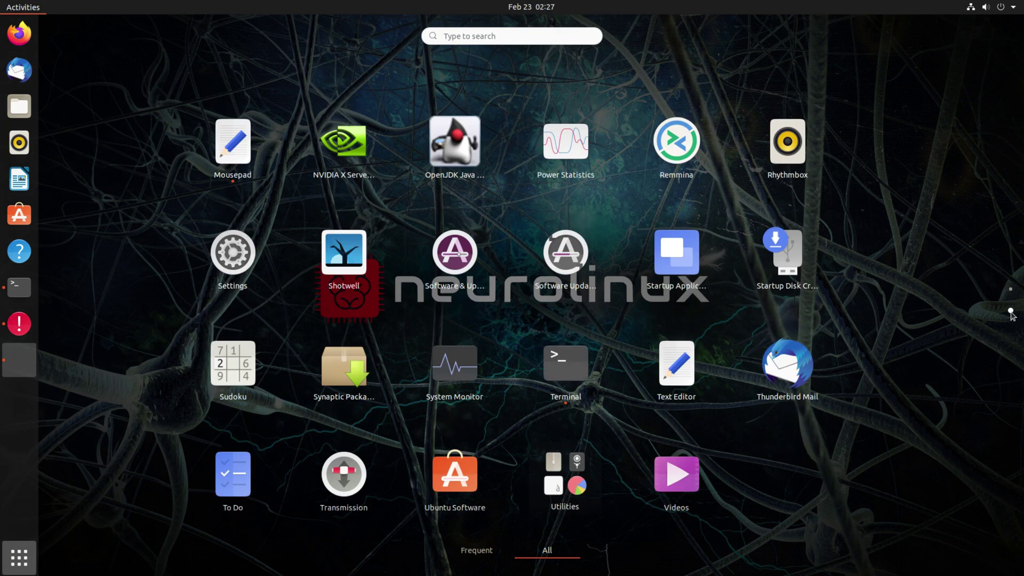
click(233, 128)
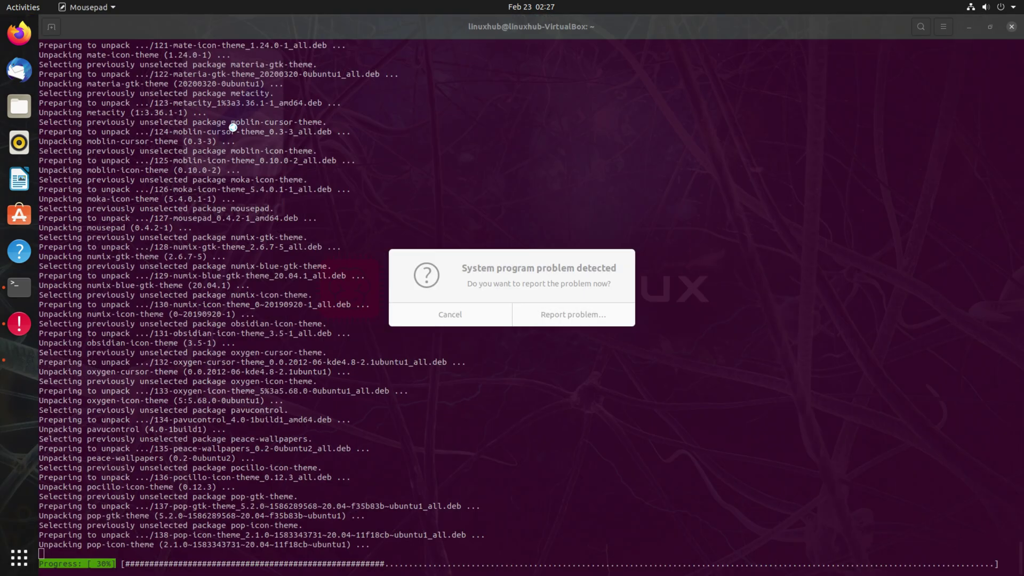
click(442, 316)
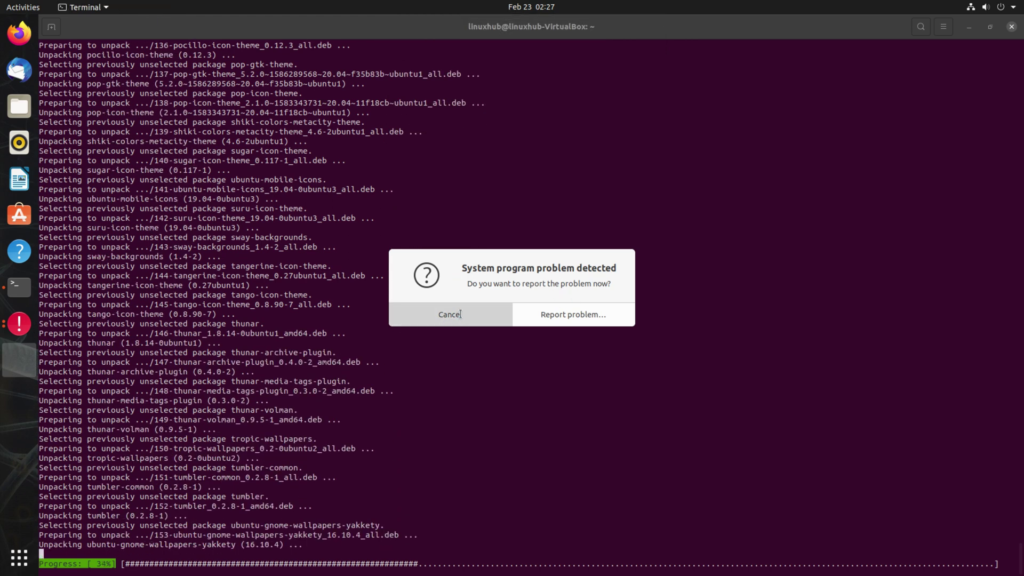
click(460, 314)
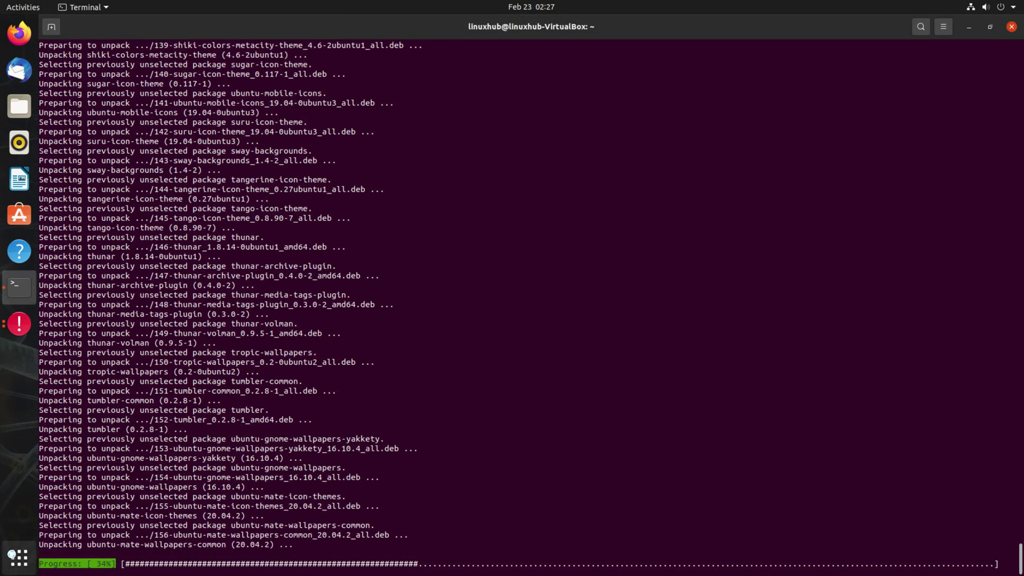
Open System Monitor from the last page of the application list and check its version in the About information.
click(20, 557)
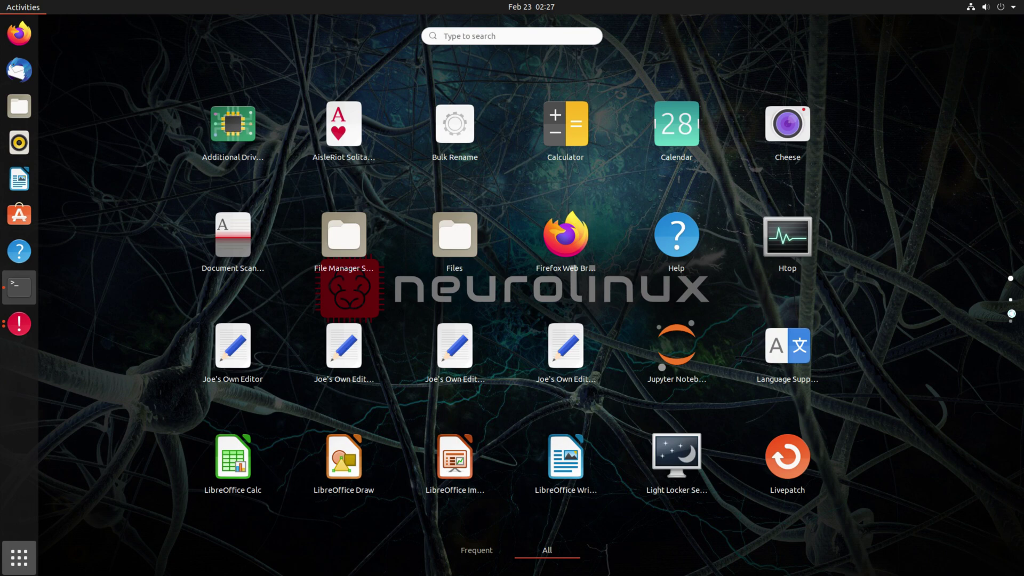
click(1009, 300)
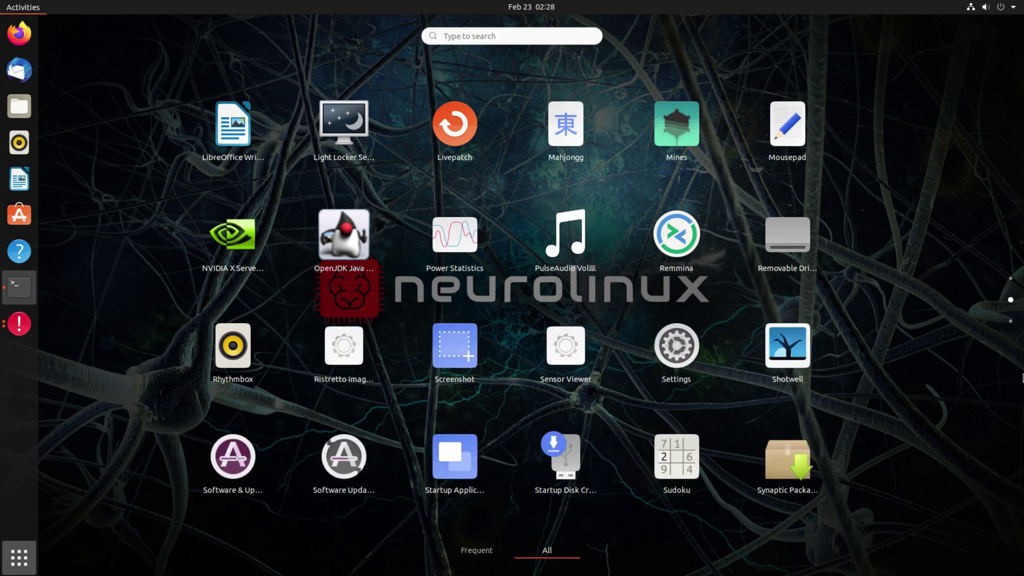
click(1010, 321)
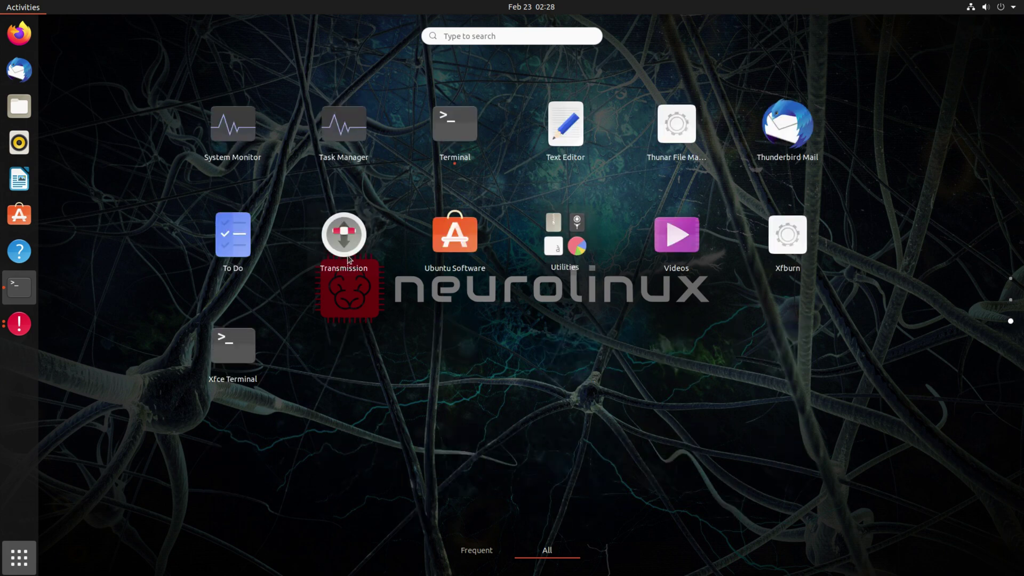
click(219, 128)
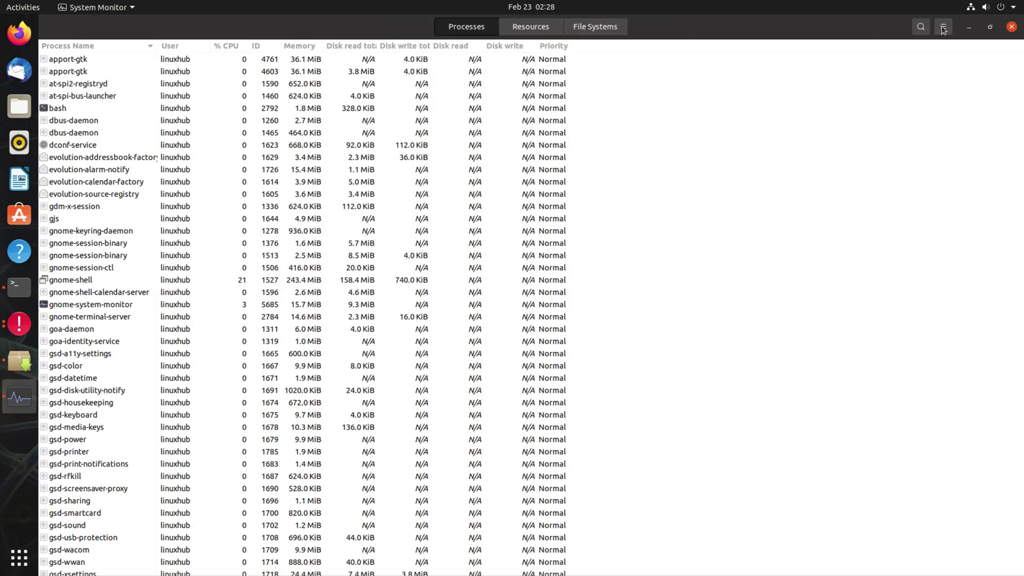
click(942, 28)
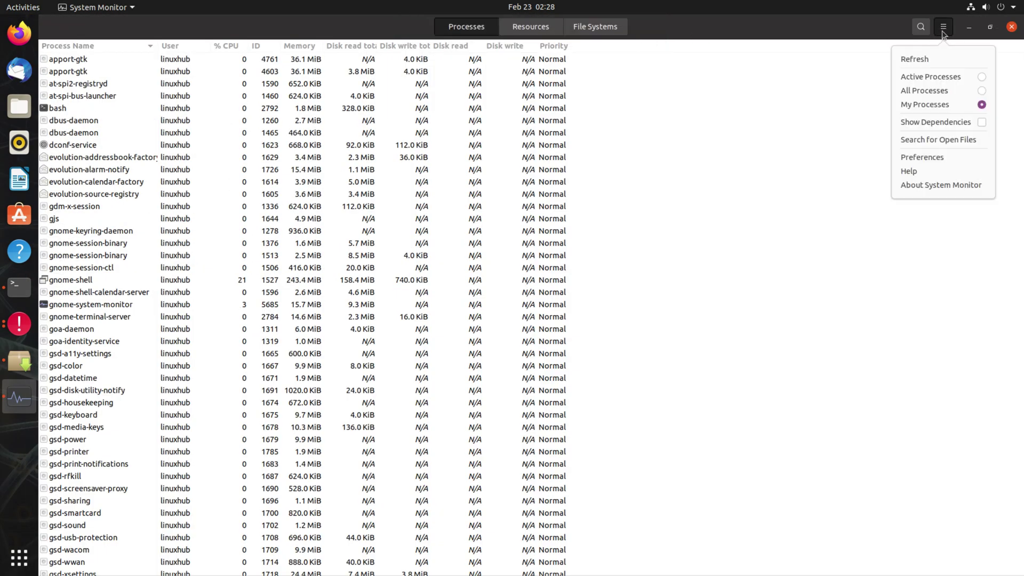
click(938, 185)
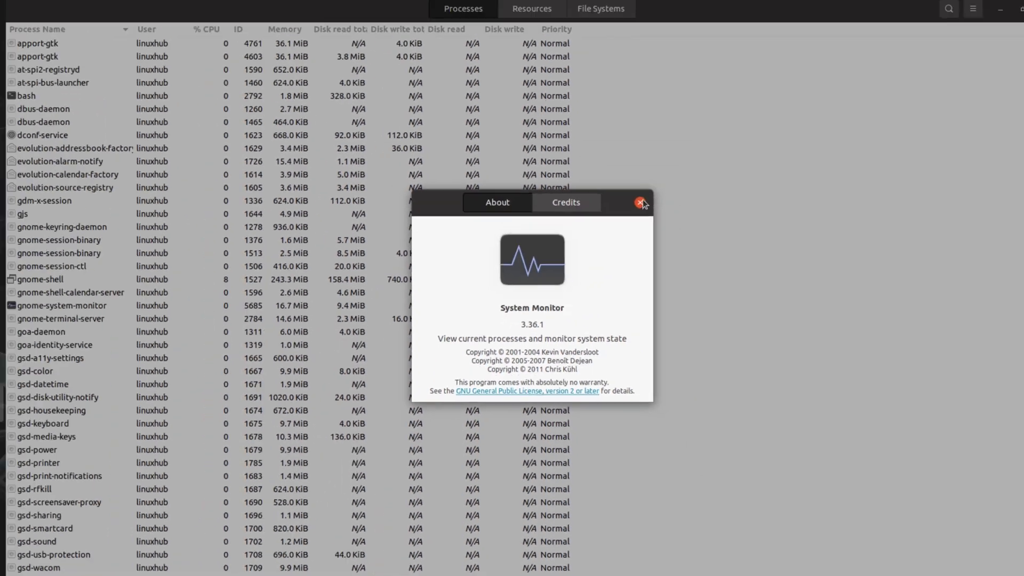
key(Escape)
View the Resources and File Systems information in System Monitor and close it.
click(527, 29)
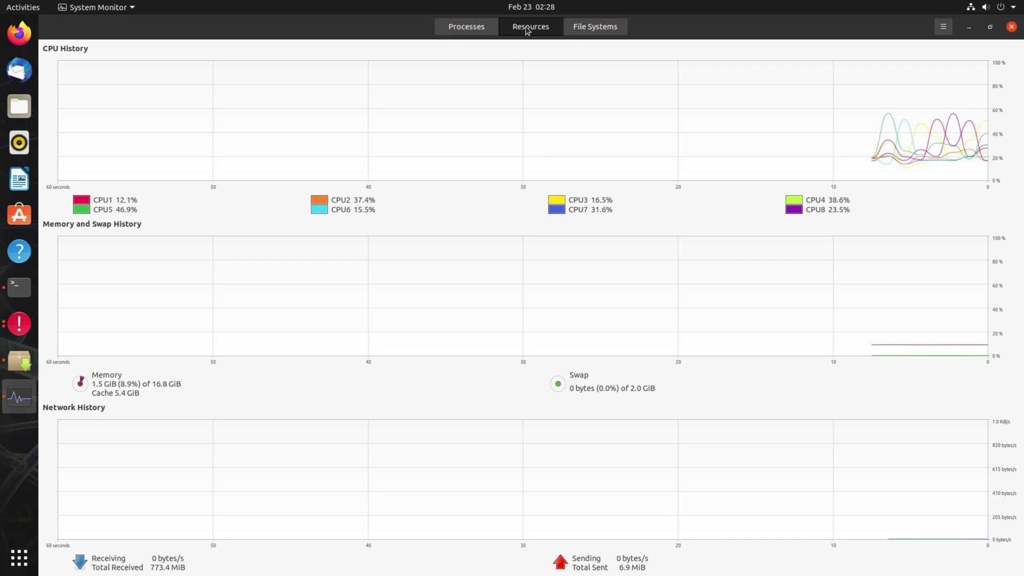
click(600, 26)
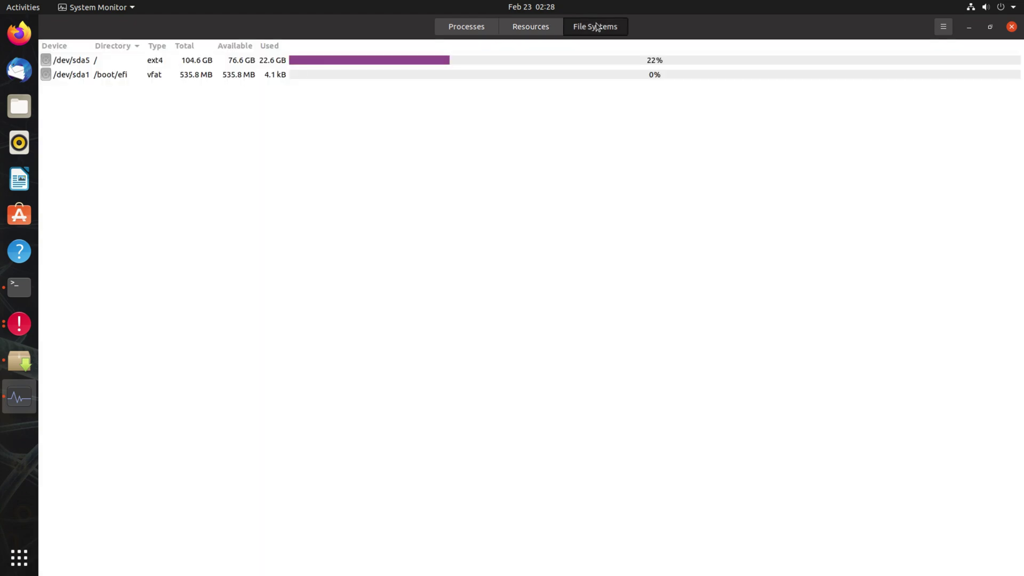
click(1012, 26)
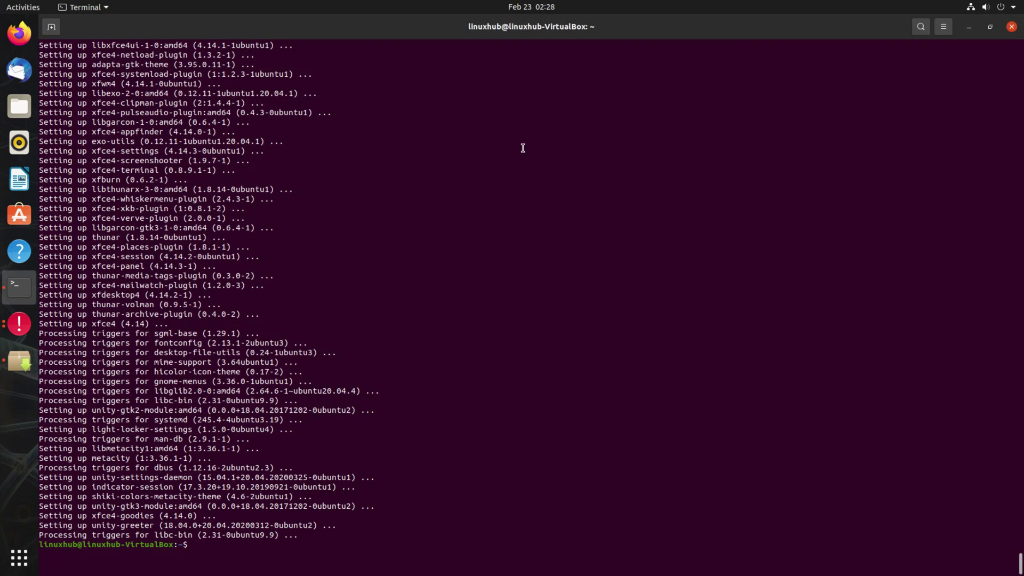
Open Text Editor from the last page of the application list, check its version in the About information and close it.
click(19, 567)
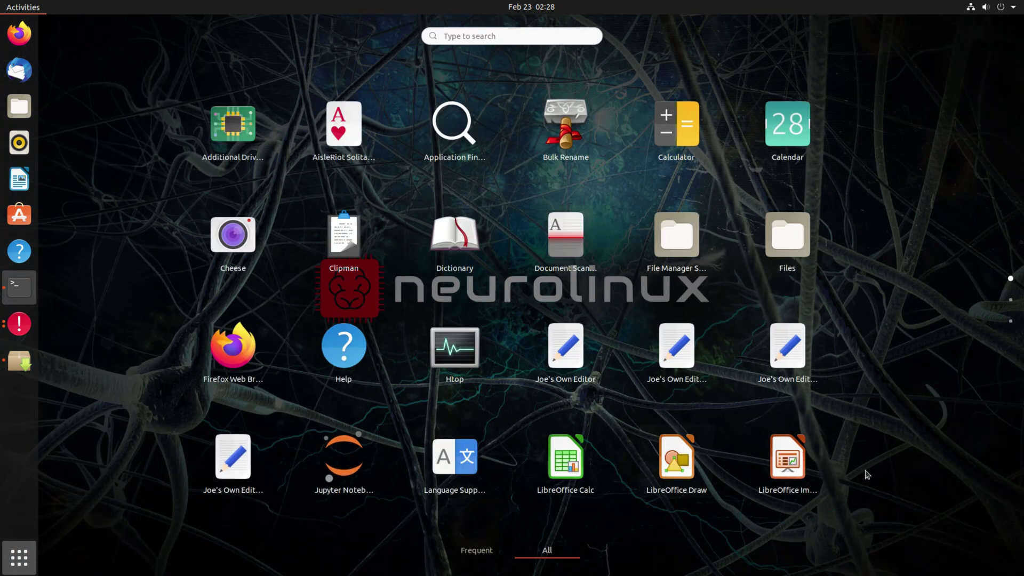
click(1010, 300)
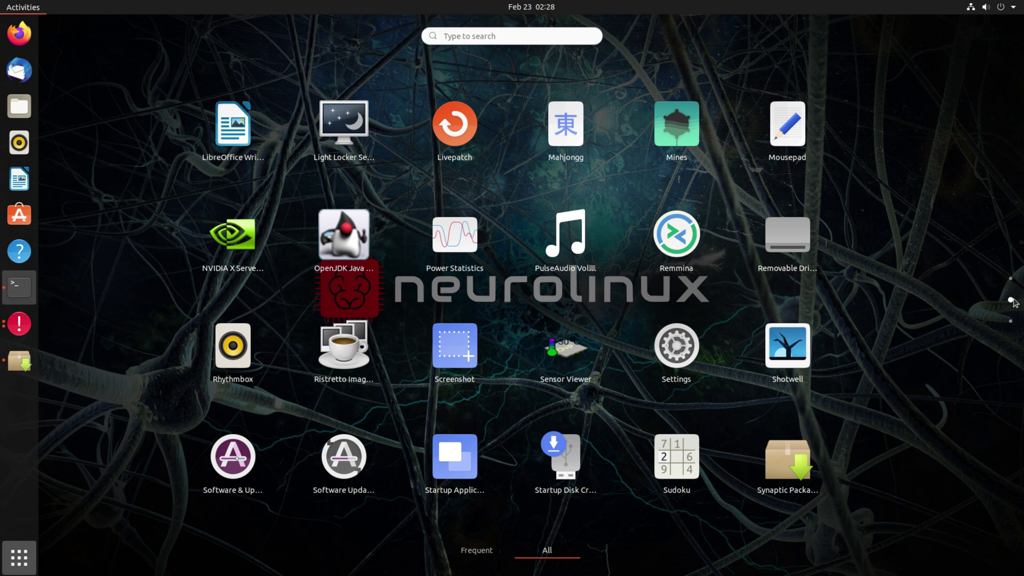
click(1011, 321)
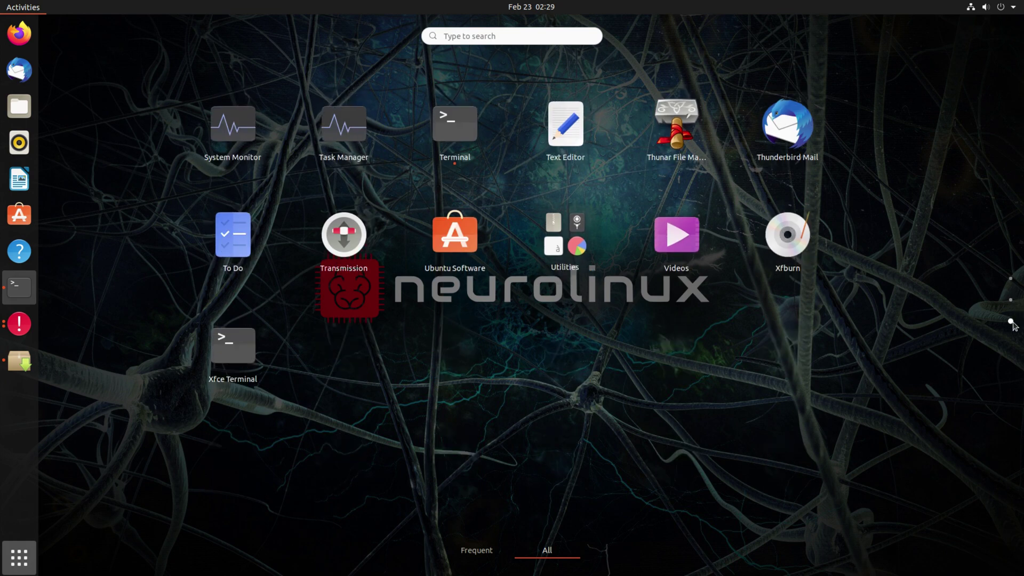
click(557, 117)
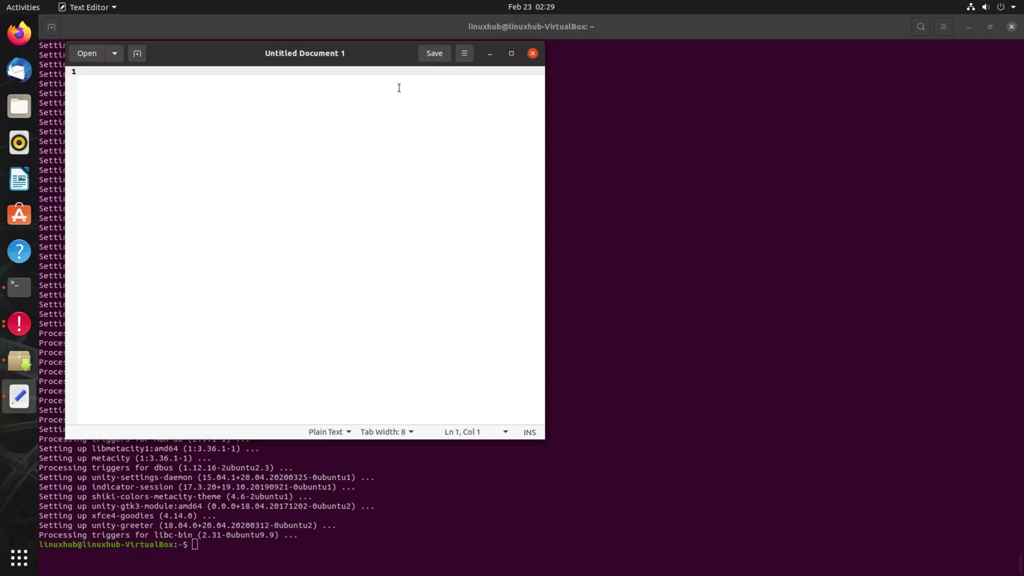
double_click(189, 62)
click(943, 30)
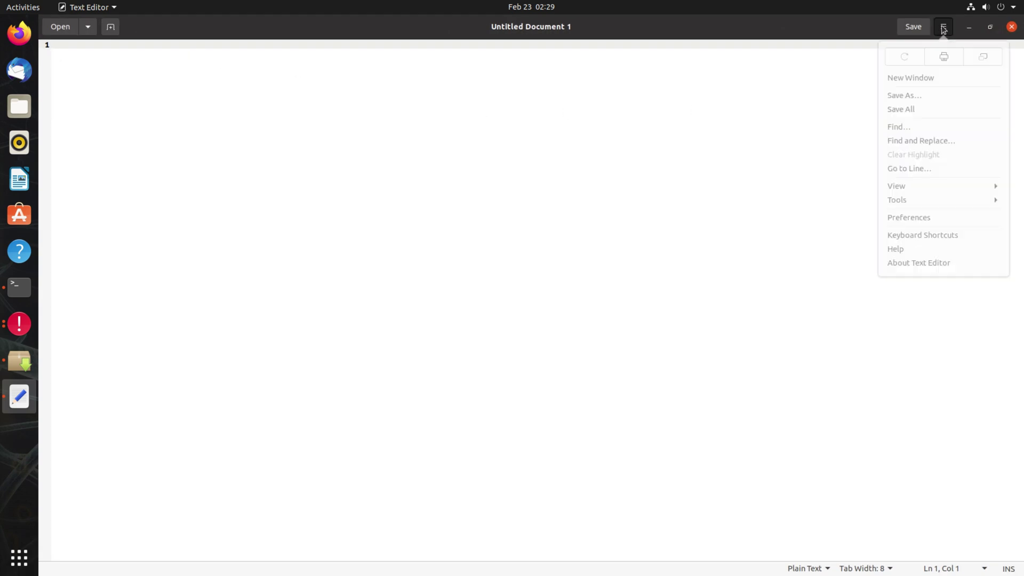
click(907, 268)
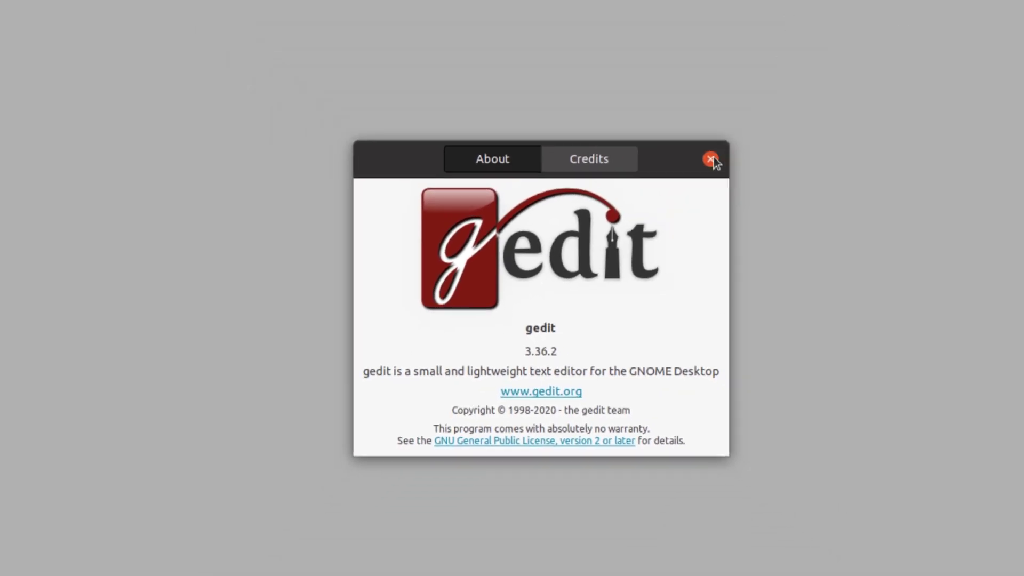
key(Escape)
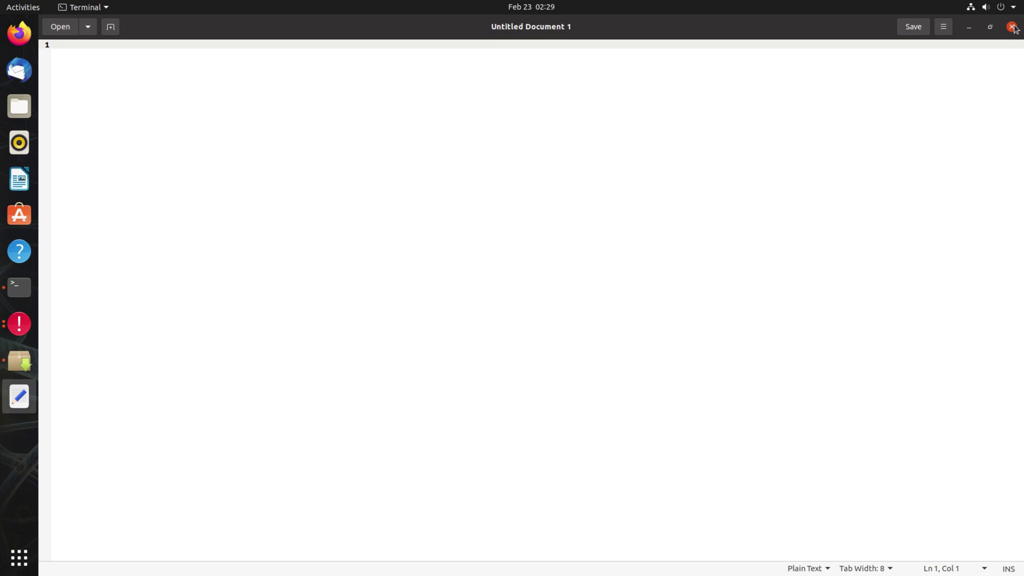
click(1012, 27)
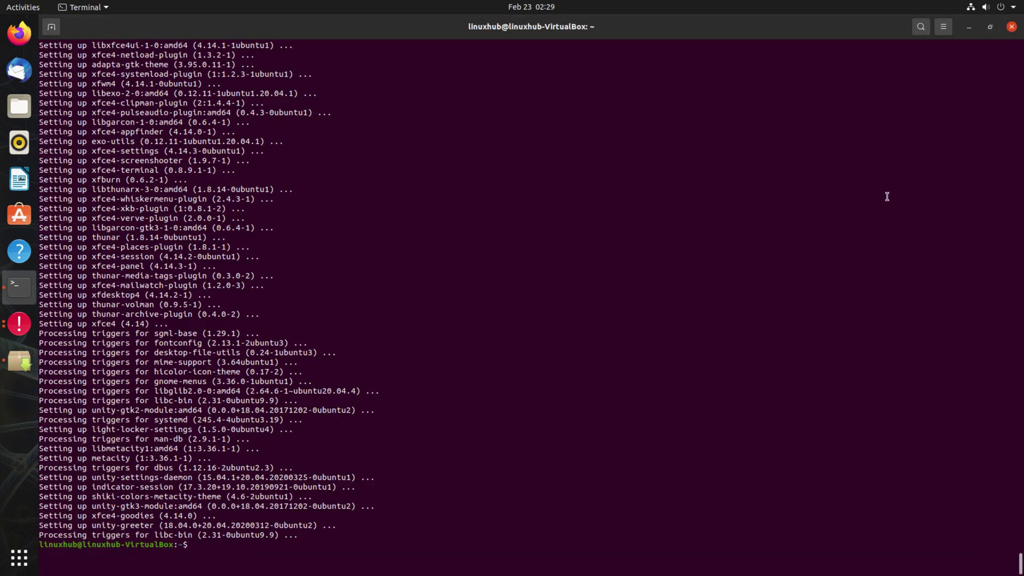
Close the terminal and clear the Mousepad crash dialogs without sending a report, including both relaunched Mousepad windows.
click(1010, 29)
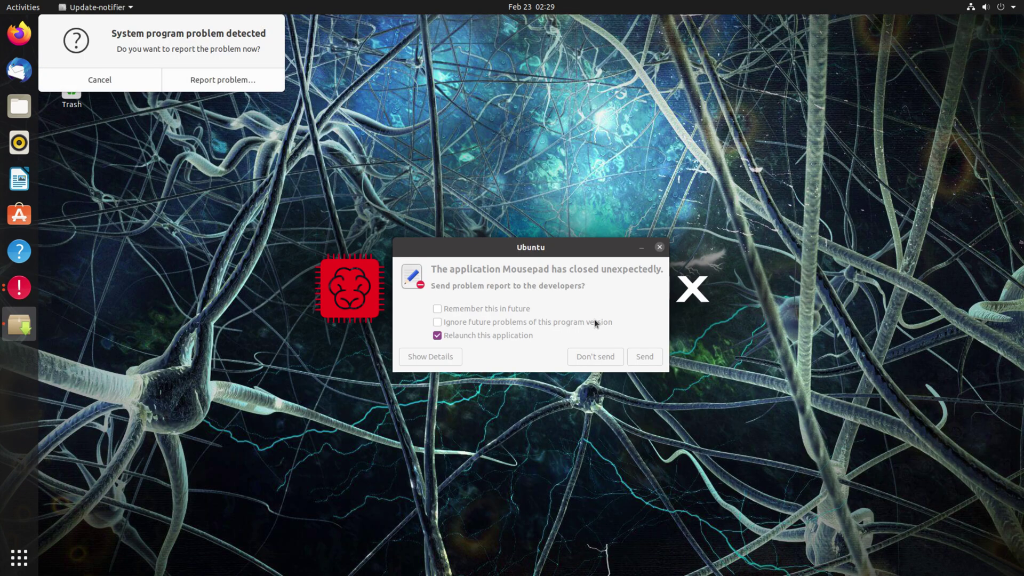
click(593, 356)
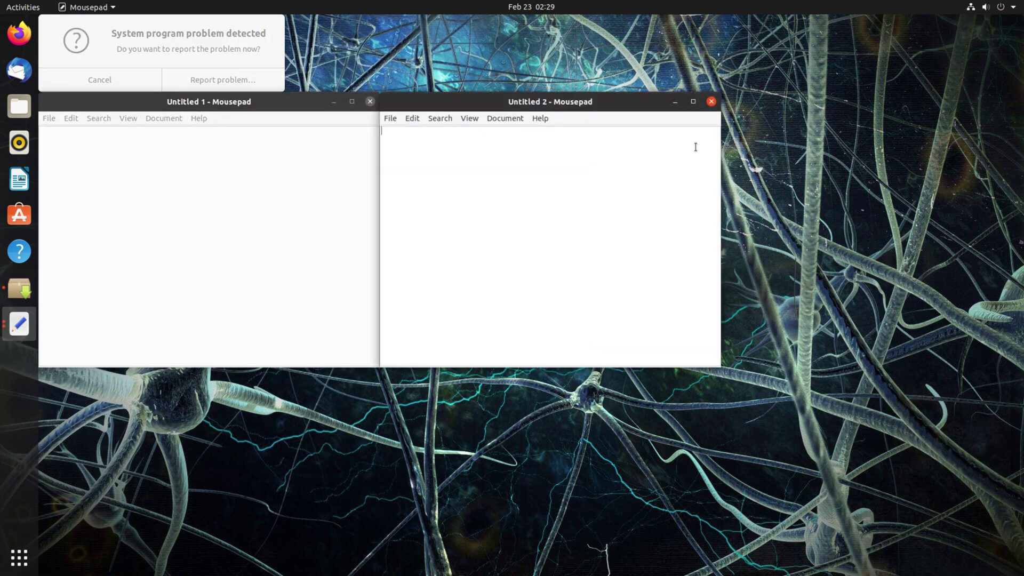
click(711, 101)
click(370, 101)
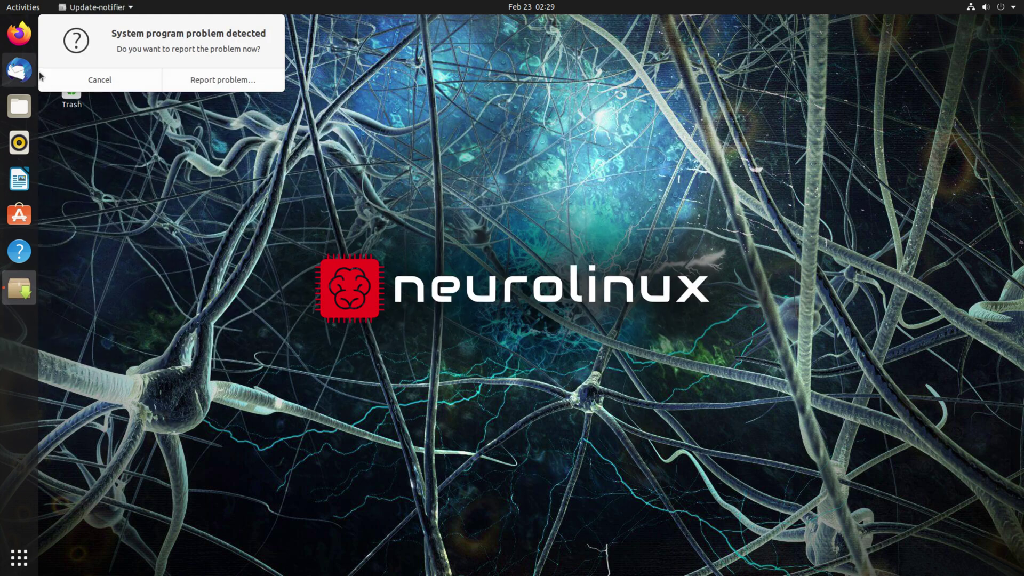
click(91, 78)
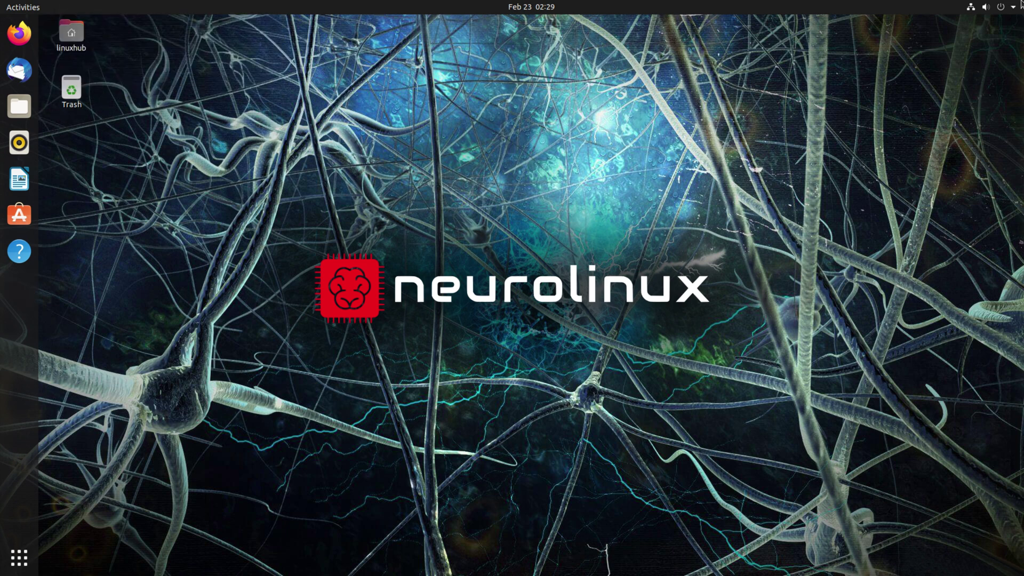
Restart the system through the Power Off dialog.
click(1002, 8)
click(933, 121)
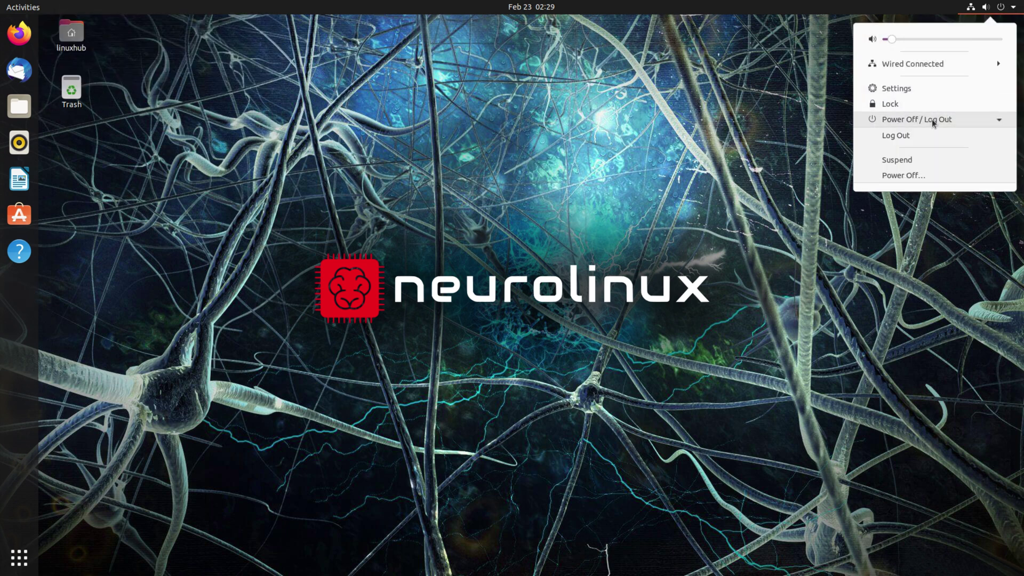
click(906, 174)
click(523, 319)
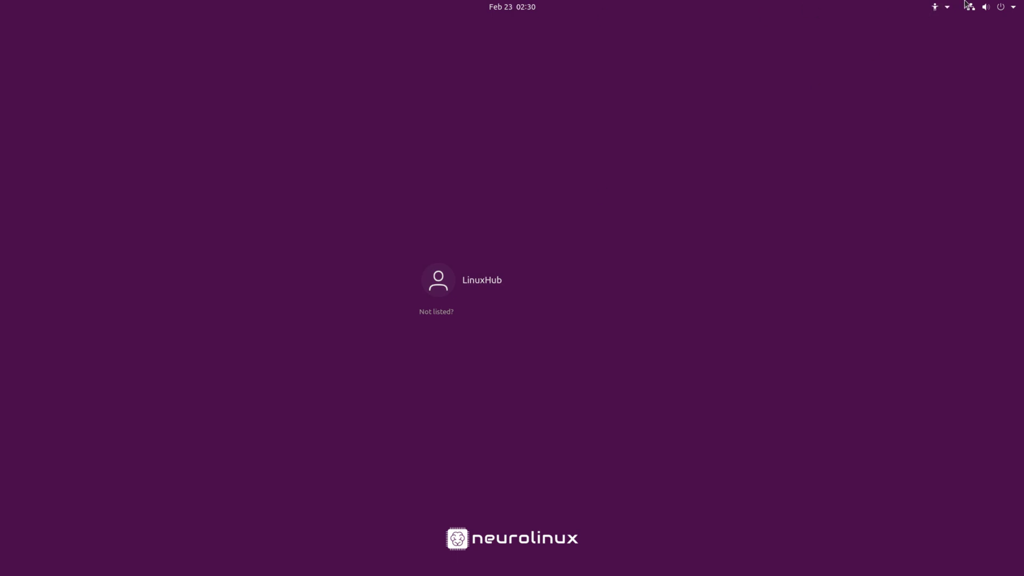
Examine the accessibility and system menus on the login screen.
click(938, 6)
click(941, 6)
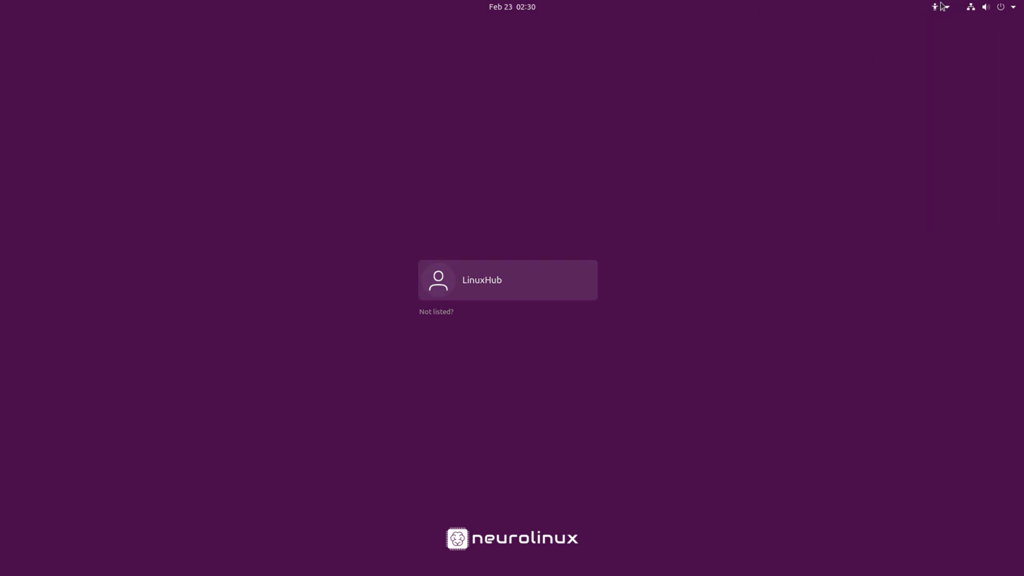
click(971, 8)
click(969, 10)
click(1013, 10)
click(1013, 9)
Log in to the Xfce Session with the account password and dismiss the system problem report.
click(524, 277)
click(996, 550)
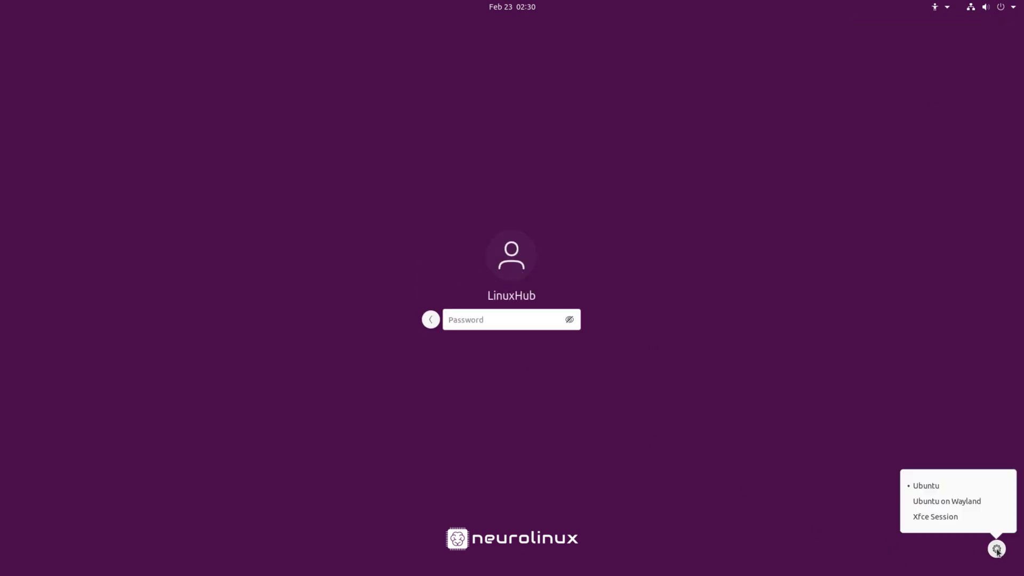
click(931, 516)
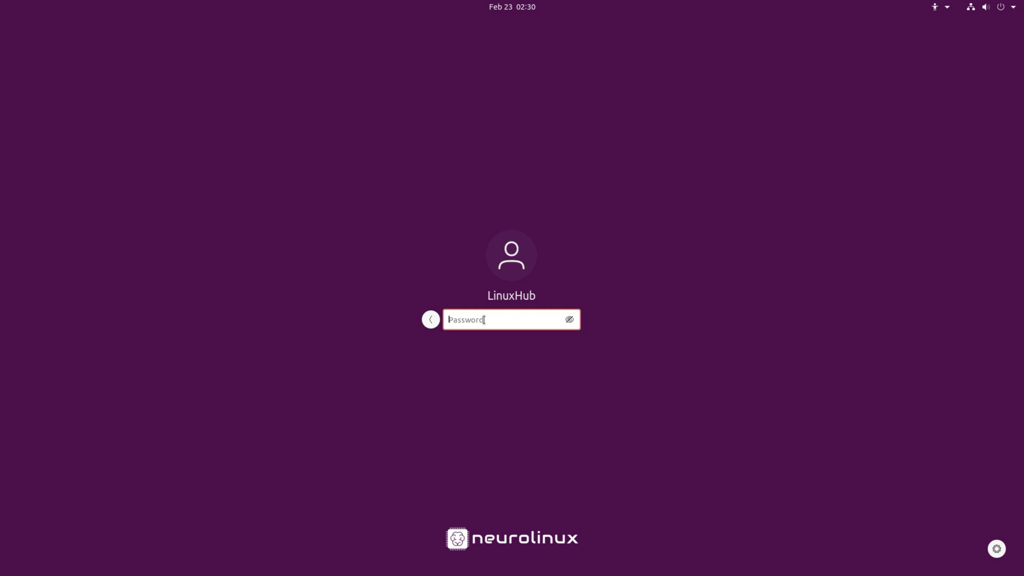
key(Return)
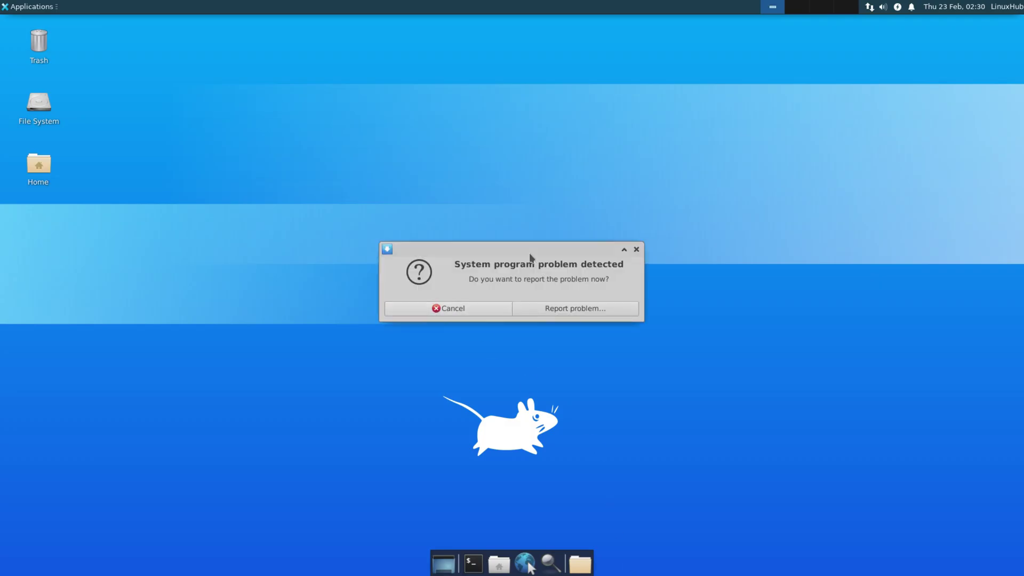
key(Escape)
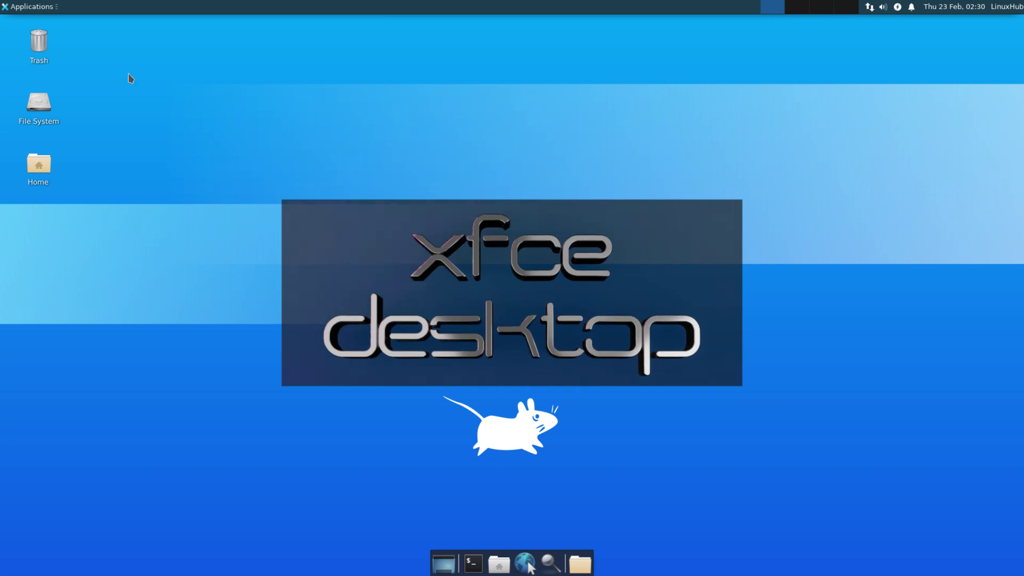
Open the panel preferences and remove Panel 2, confirming its permanent removal.
click(29, 7)
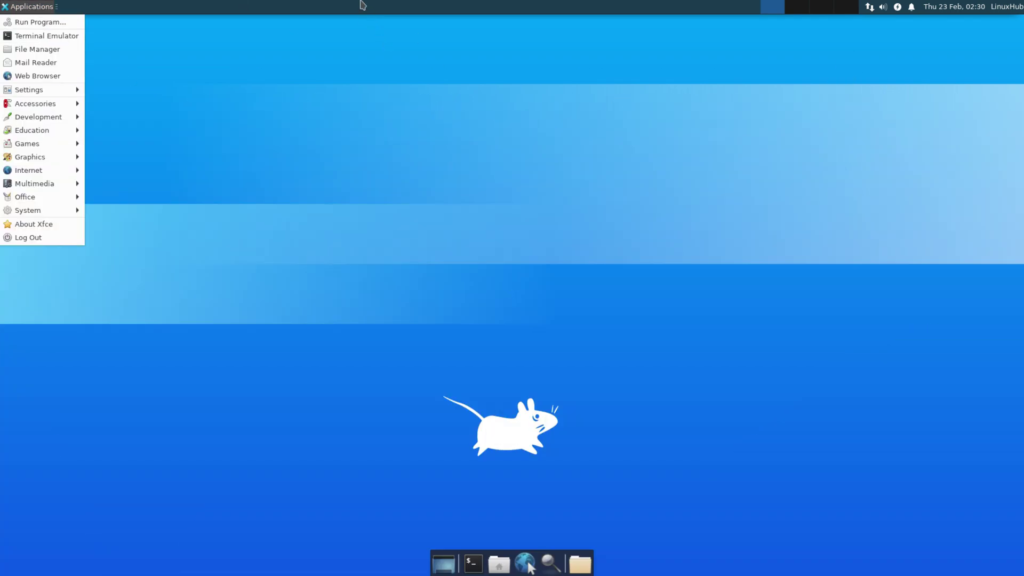
right_click(362, 6)
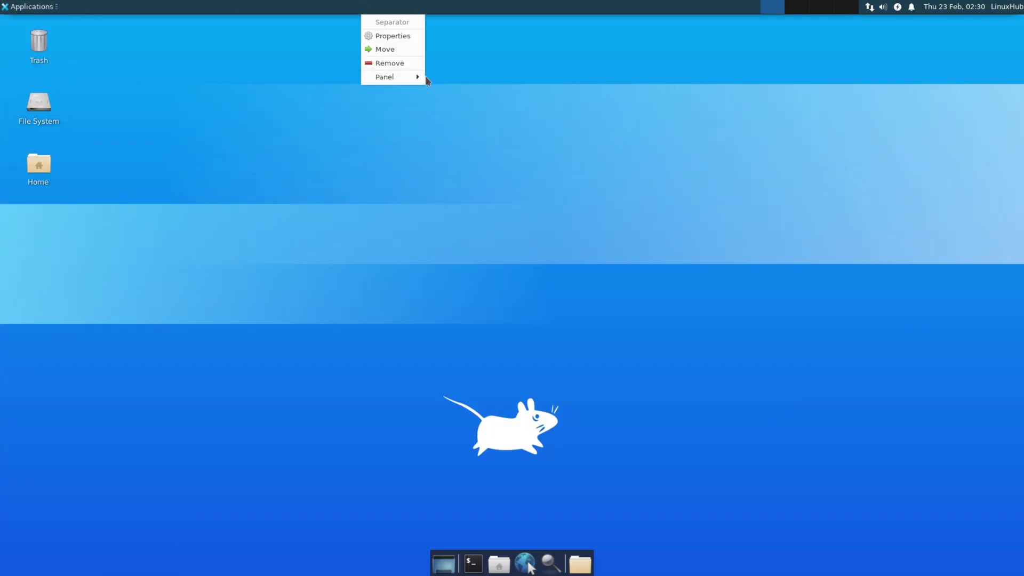
mouse_move(408, 80)
click(475, 89)
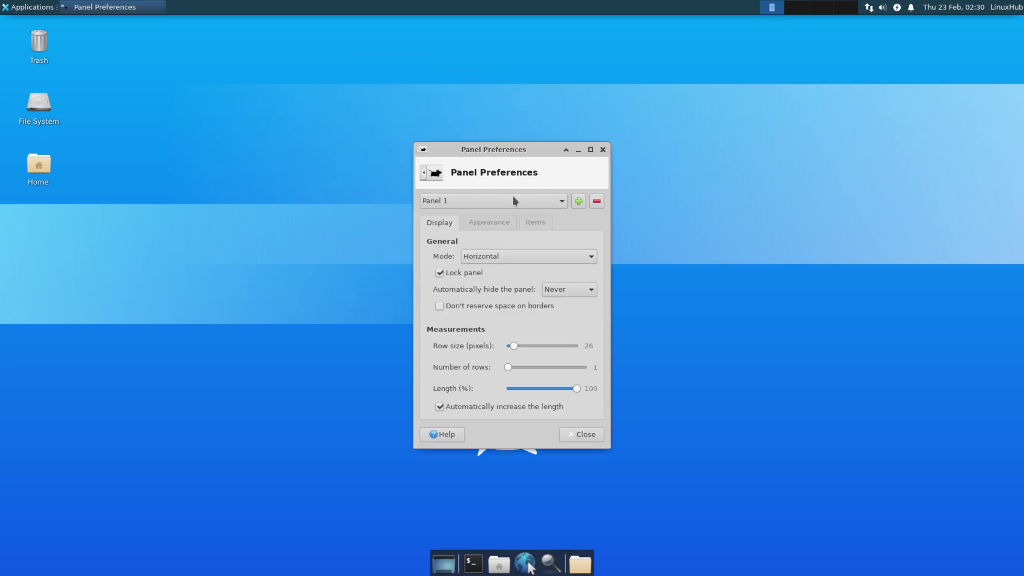
click(512, 200)
click(481, 216)
click(596, 201)
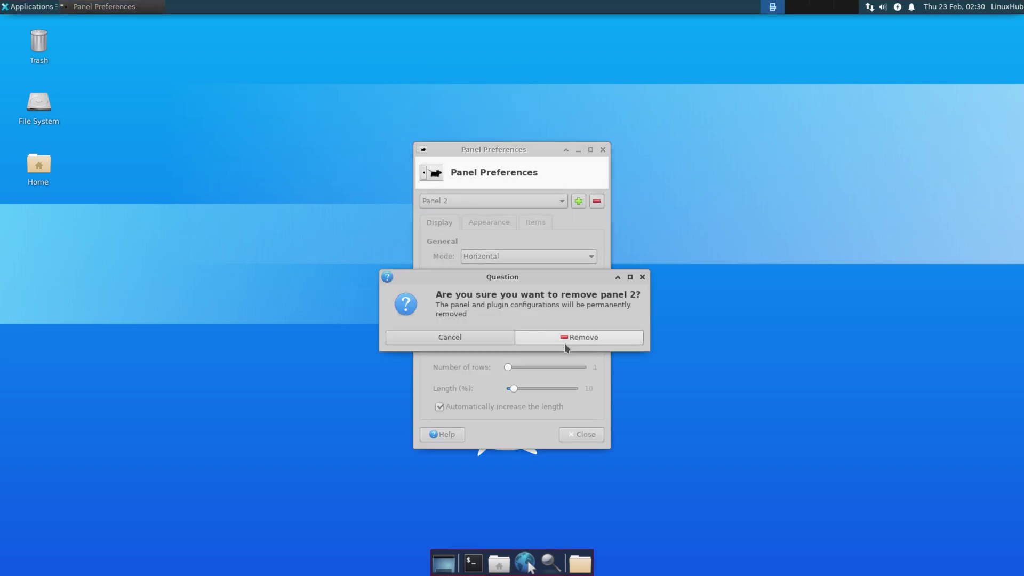
click(565, 341)
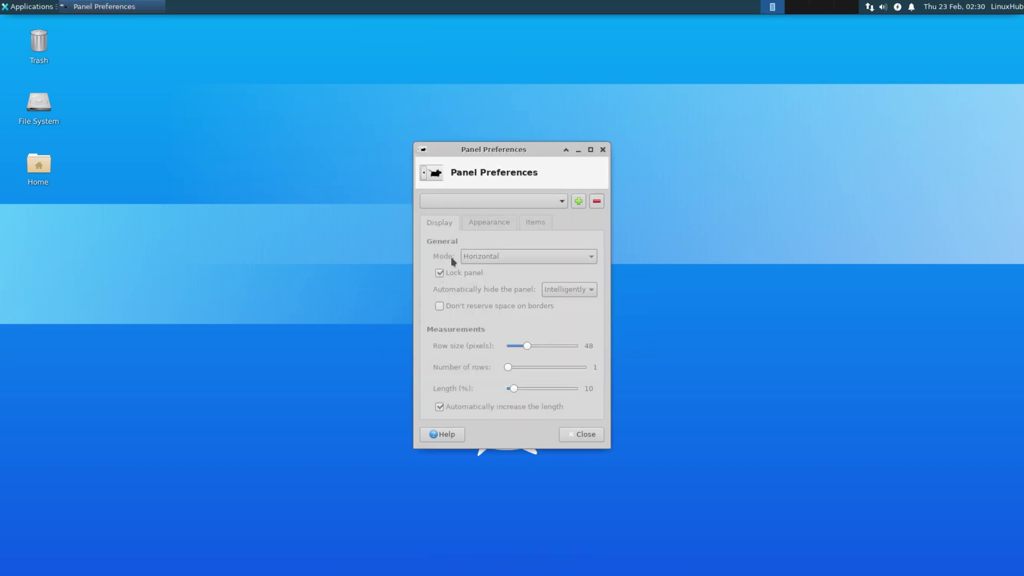
Unlock Panel 1, move it to the bottom edge of the desktop, and close its preferences.
click(484, 201)
click(484, 201)
click(440, 273)
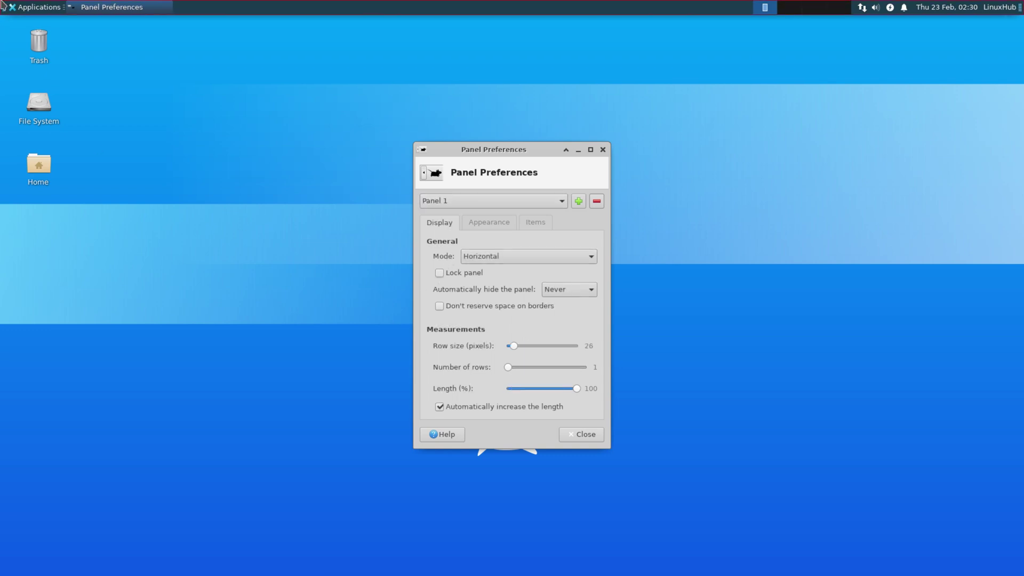
drag(5, 10, 2, 569)
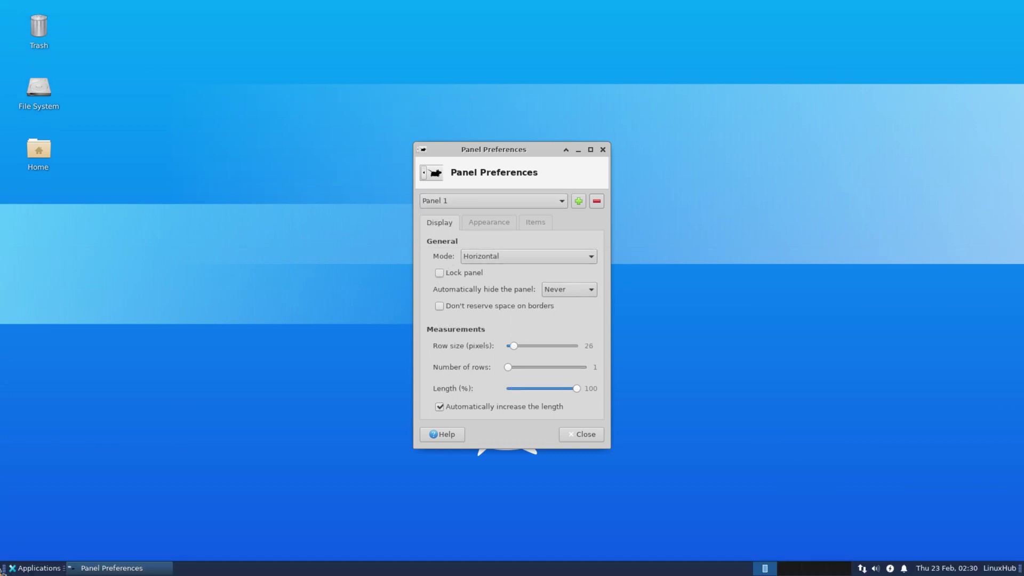
click(603, 149)
Remove the Applications Menu item from Panel 1.
right_click(107, 569)
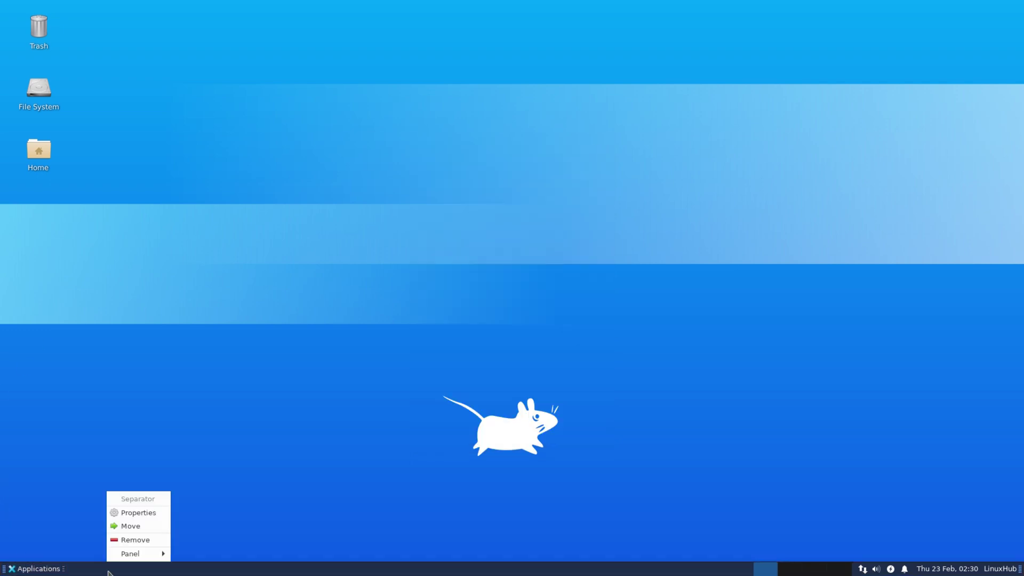
mouse_move(151, 554)
click(233, 513)
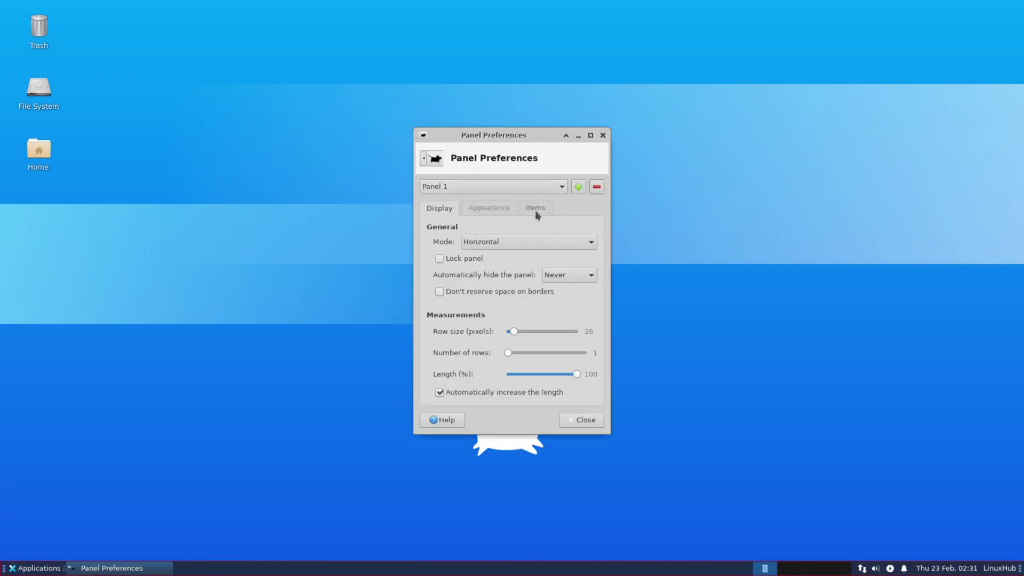
click(535, 210)
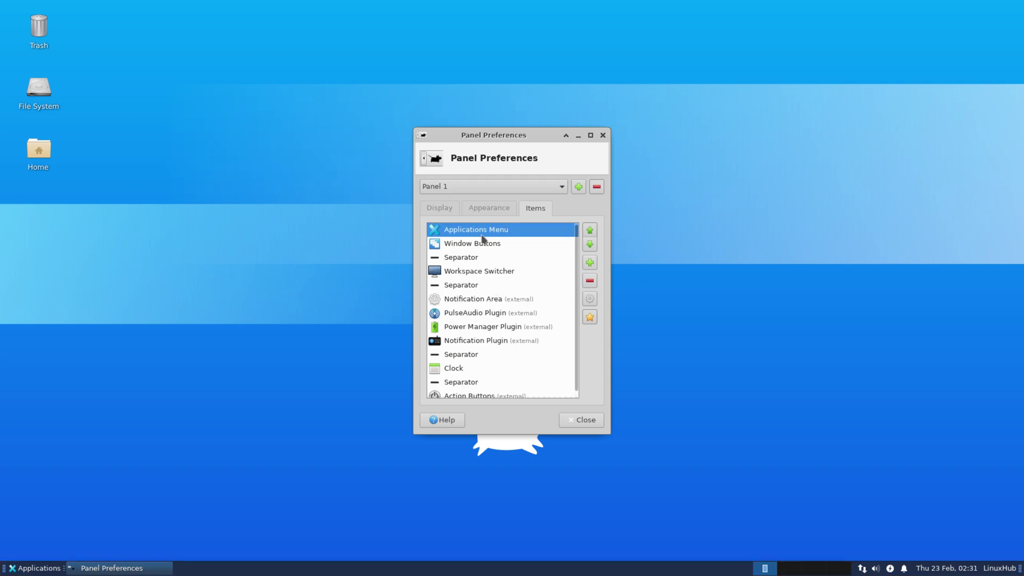
click(589, 280)
click(574, 329)
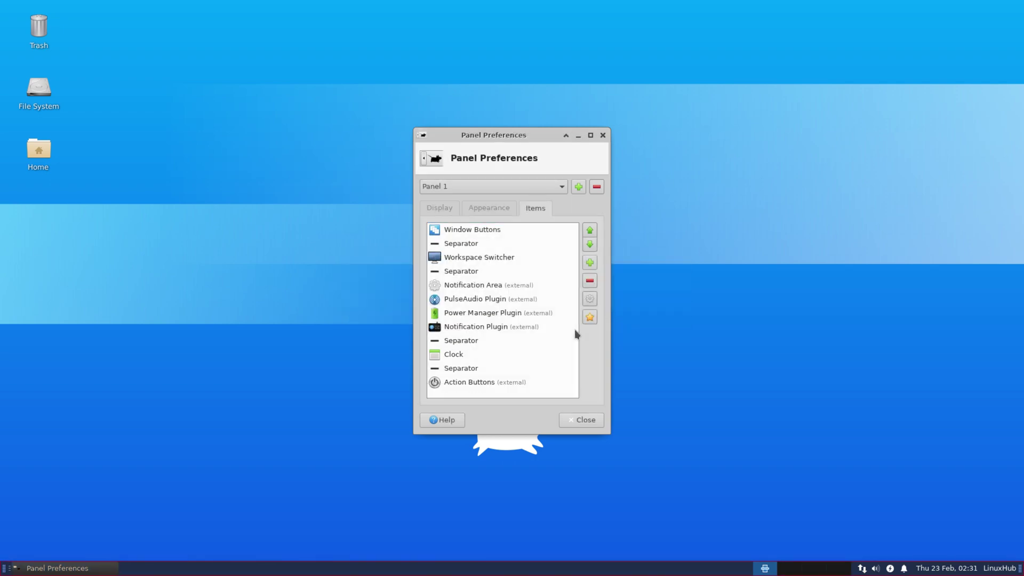
Add the Whisker Menu plugin to Panel 1.
click(589, 262)
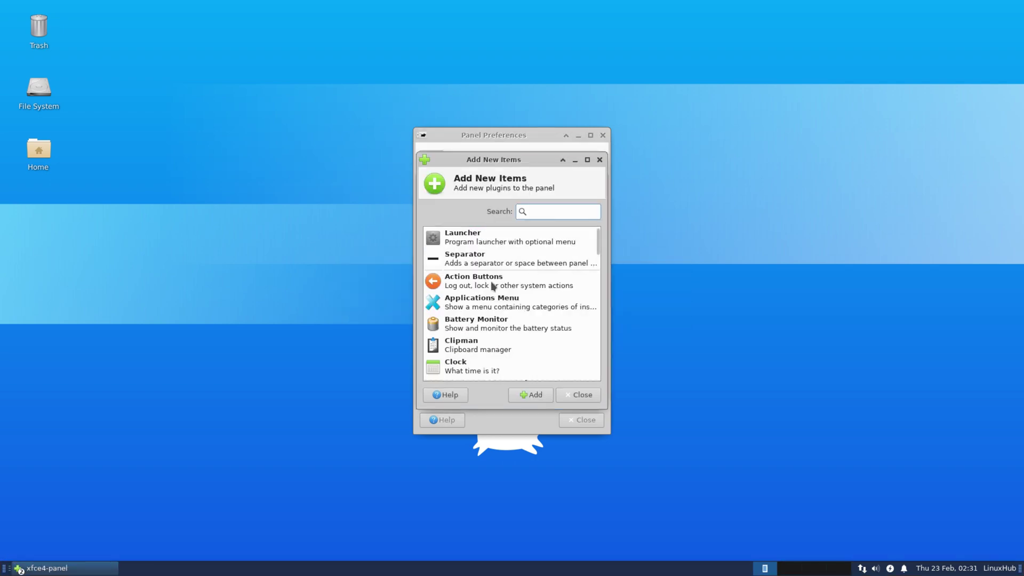
scroll(489, 293, down, 5)
scroll(489, 299, down, 10)
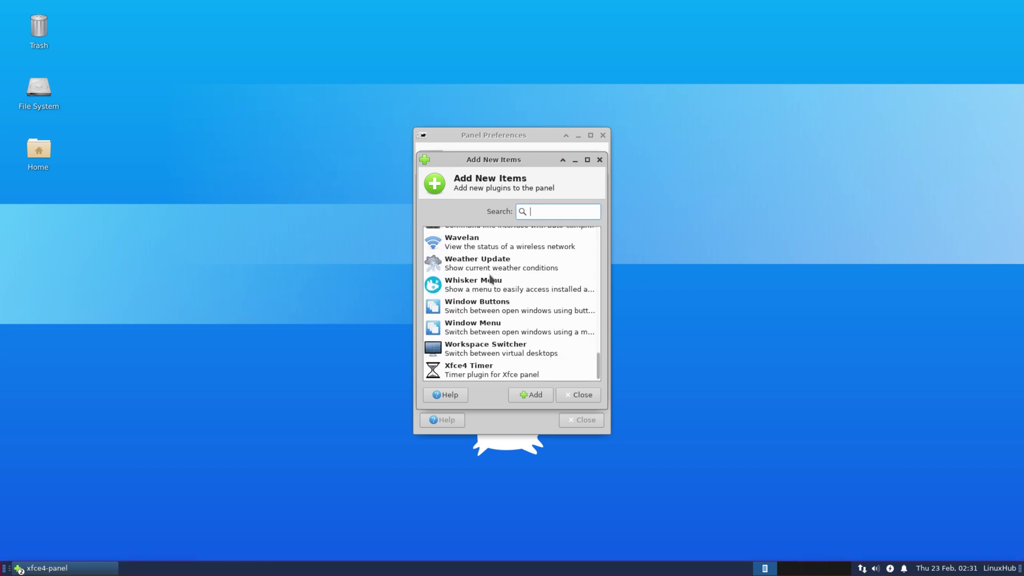
click(461, 283)
click(530, 394)
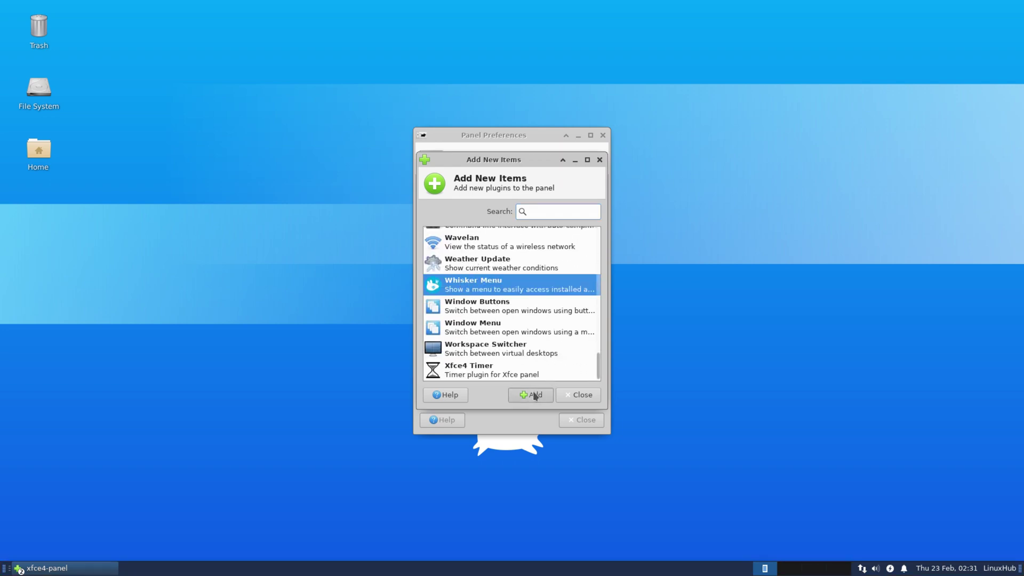
click(576, 394)
Move Whisker Menu to the first position in Panel 1's item order and close the preferences.
click(485, 392)
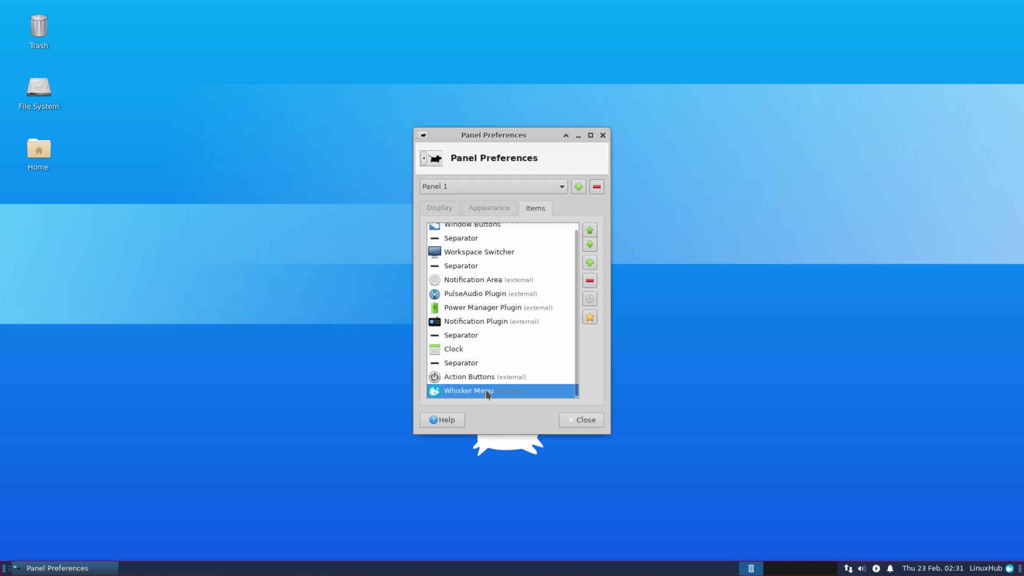
click(589, 230)
click(589, 230)
click(589, 230)
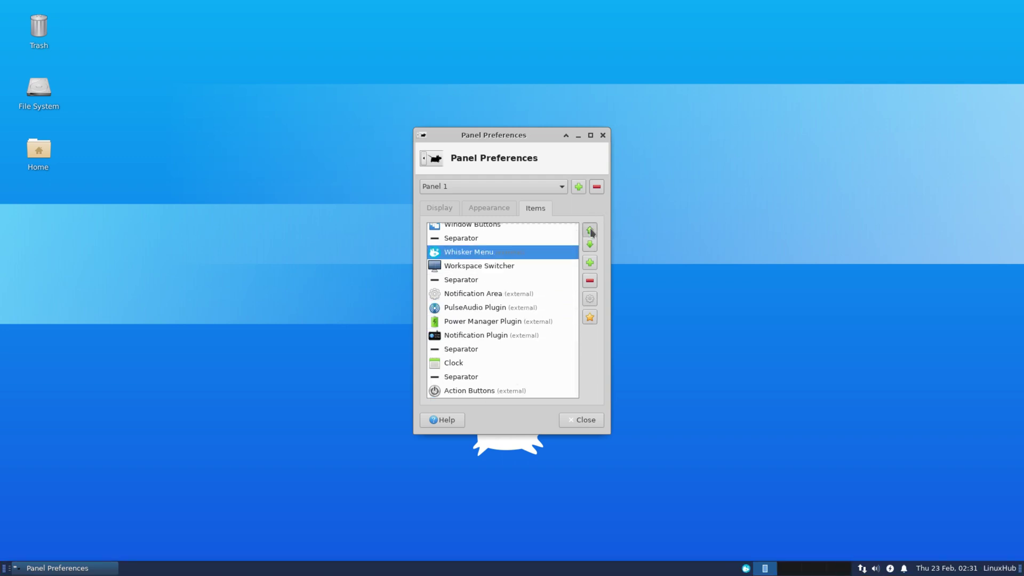
click(589, 230)
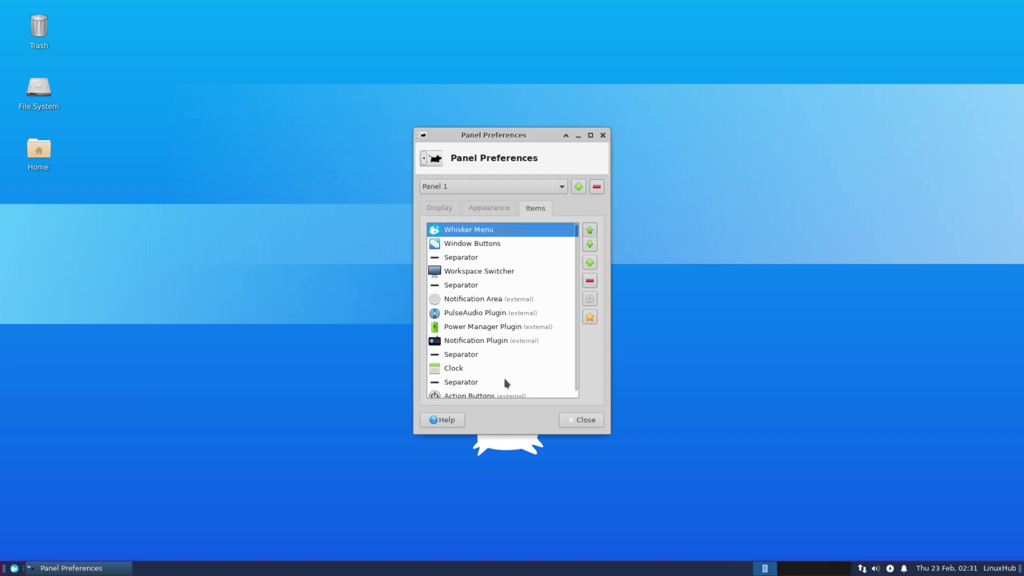
click(487, 209)
click(435, 208)
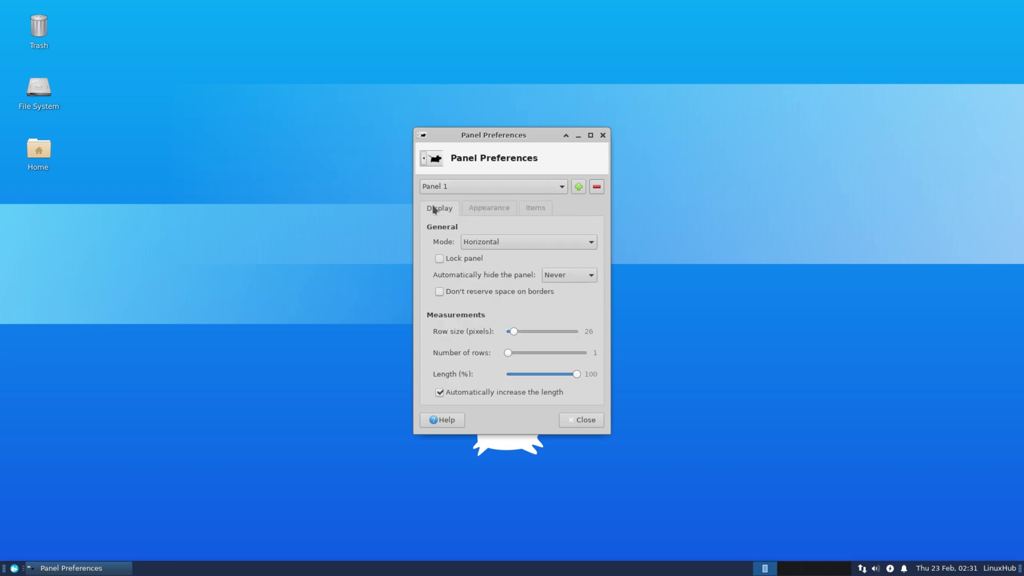
click(585, 420)
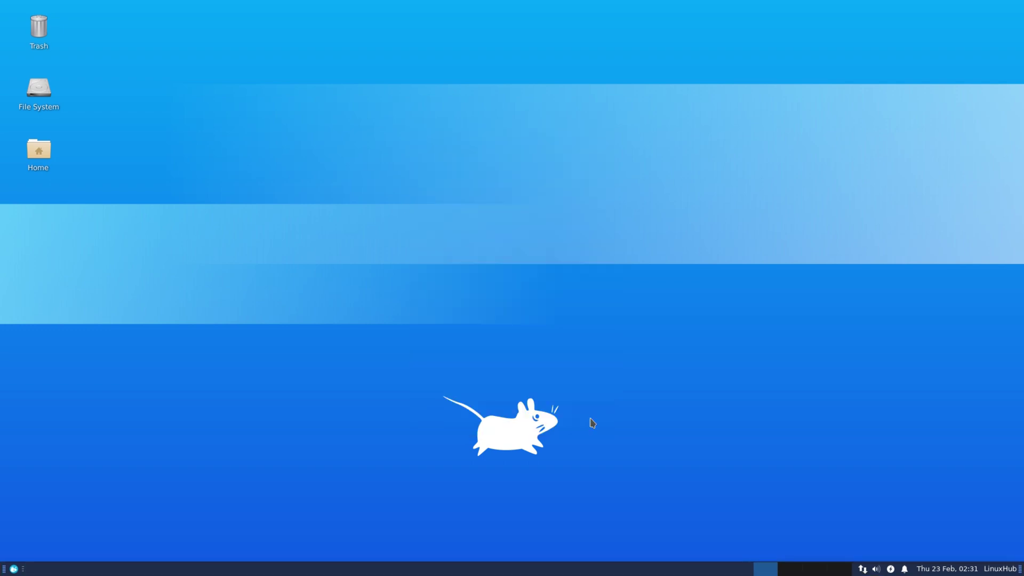
Set the Whisker Menu panel button to display Icon and title, with the title "Apps".
right_click(13, 570)
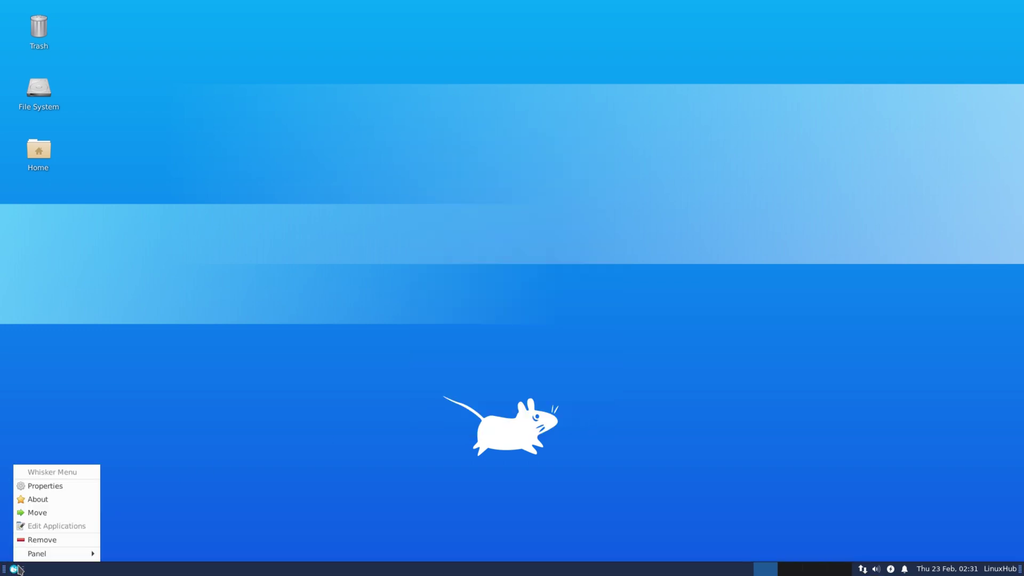
click(56, 486)
click(454, 185)
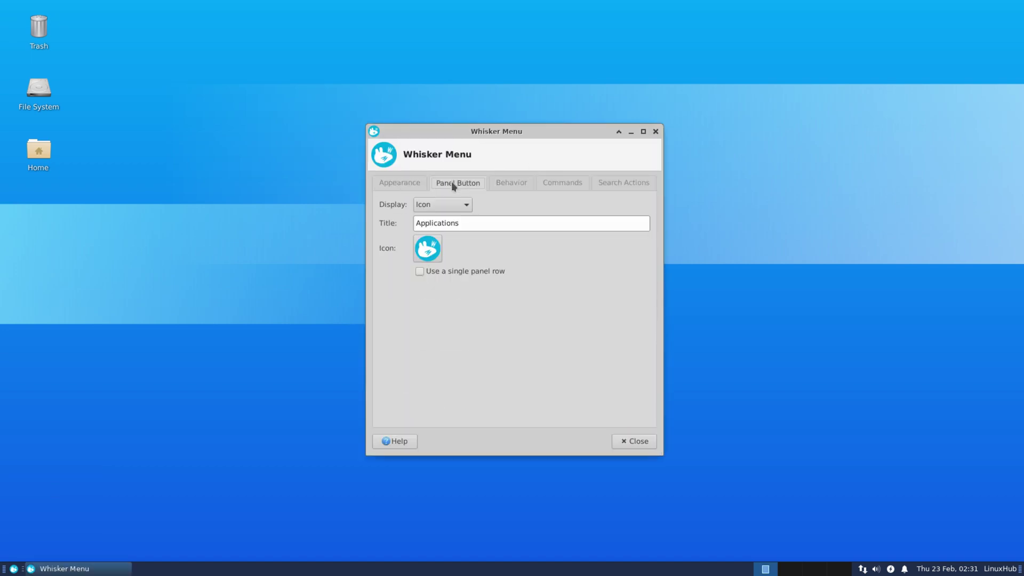
drag(460, 223, 396, 225)
text(s)
click(440, 201)
click(445, 233)
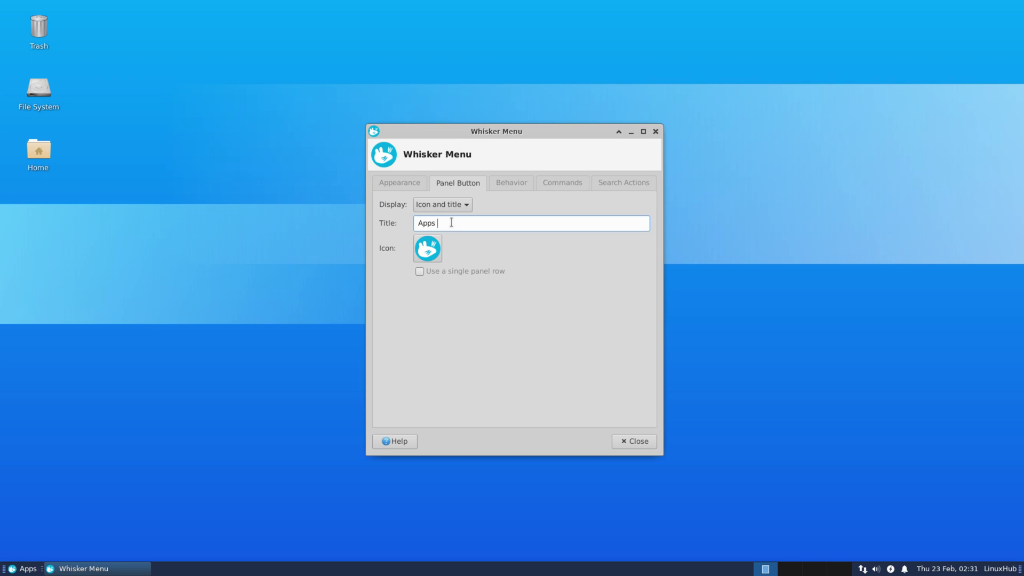
click(633, 442)
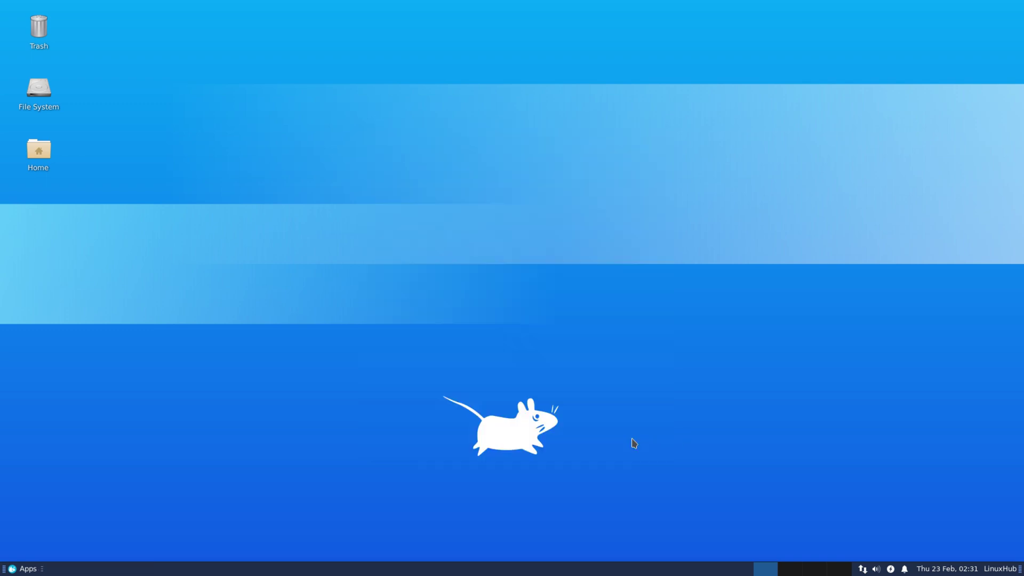
Lock Panel 1 in its preferences and close them.
right_click(22, 568)
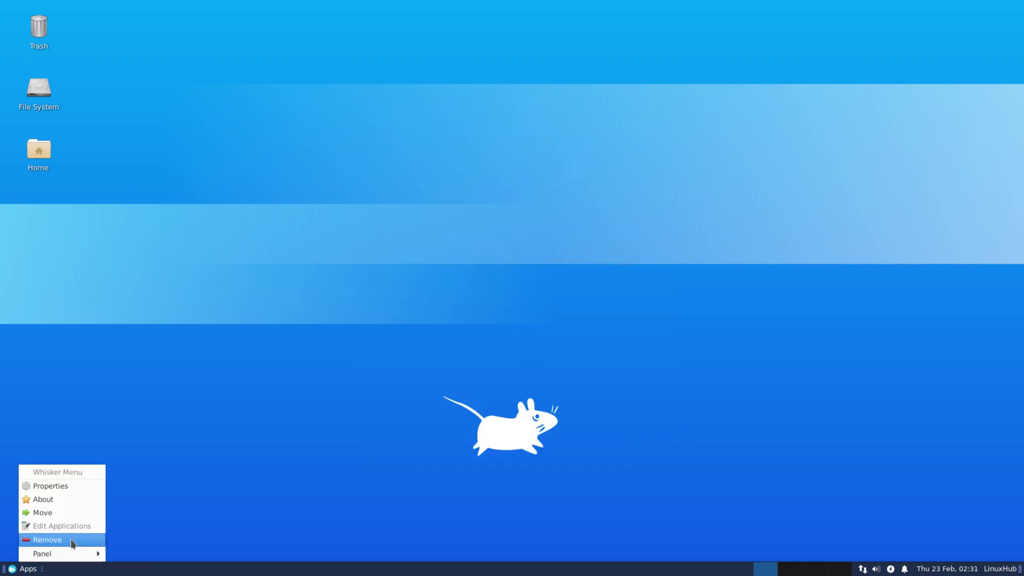
mouse_move(80, 554)
click(150, 512)
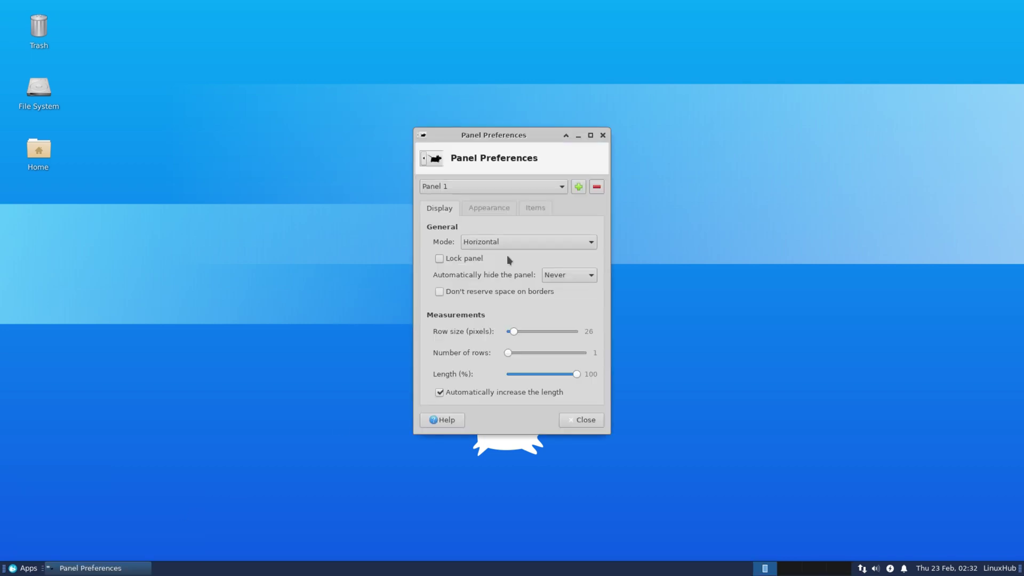
click(439, 259)
click(591, 421)
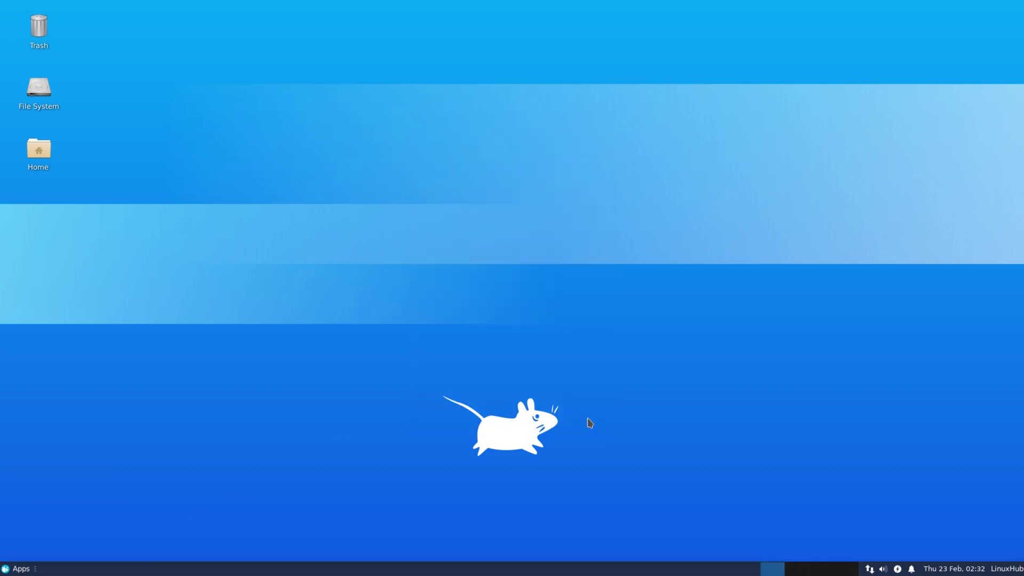
Resize the Whisker Menu to be narrower and taller, and view its log-out options without ending the session.
click(20, 568)
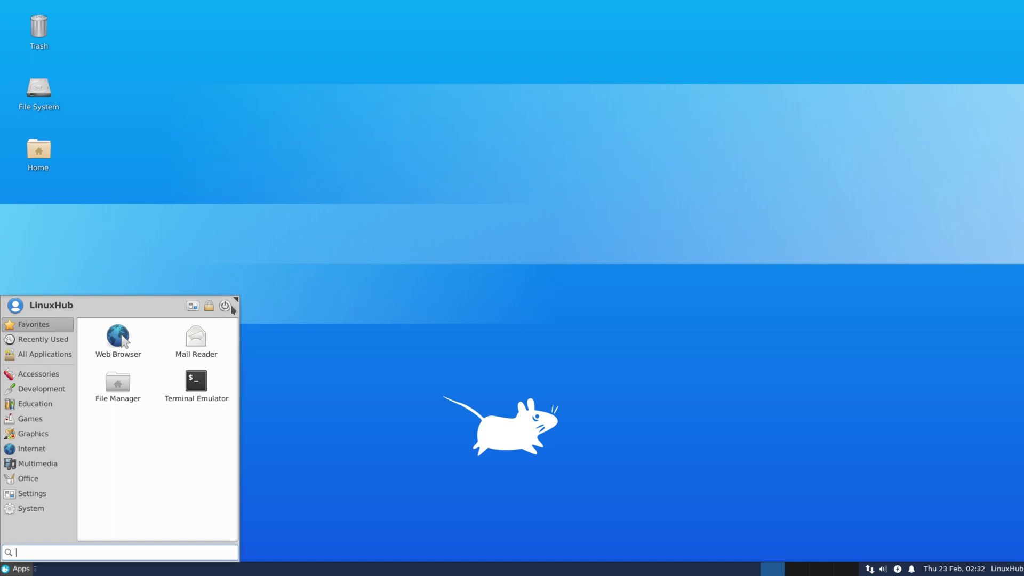
drag(235, 301, 172, 276)
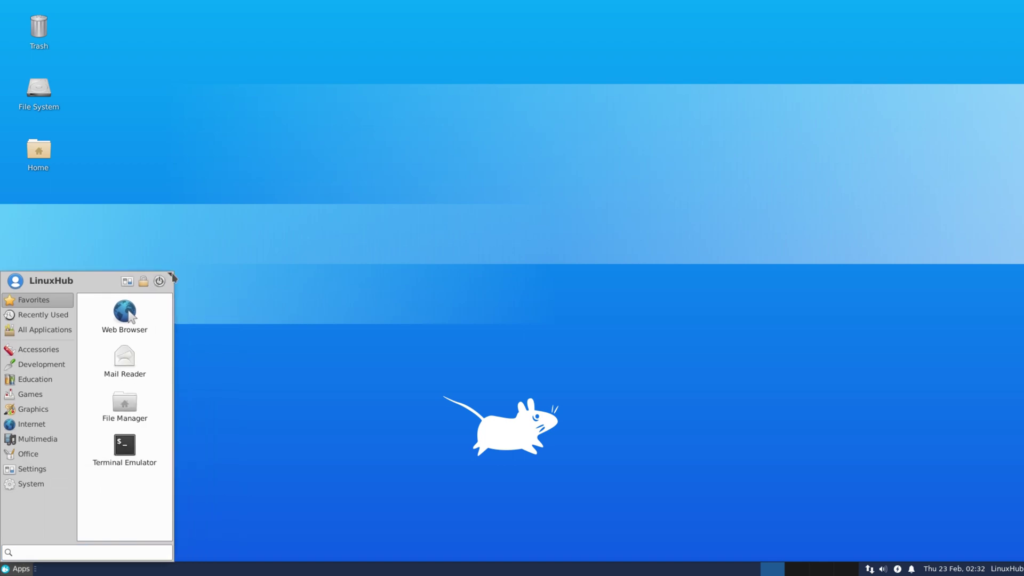
click(159, 282)
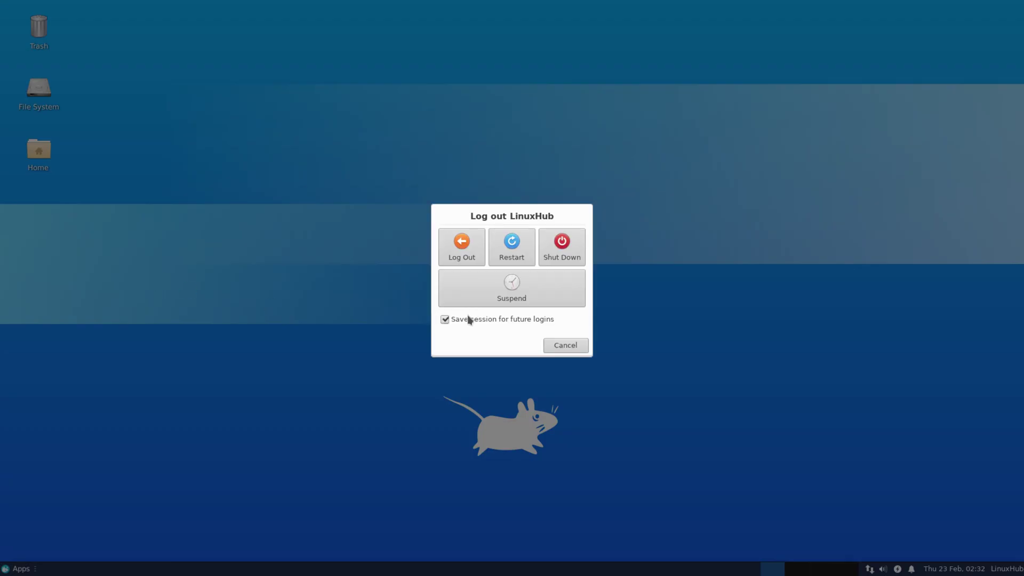
click(570, 346)
Open the desktop settings, set the wallpaper folder to backgrounds, and move the window aside to reveal the desktop.
right_click(348, 242)
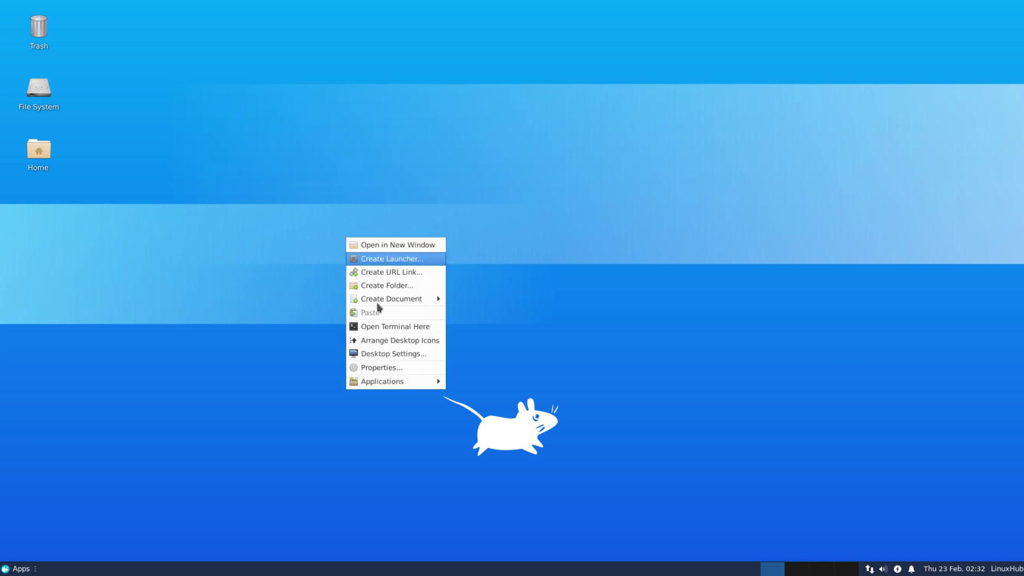
click(385, 352)
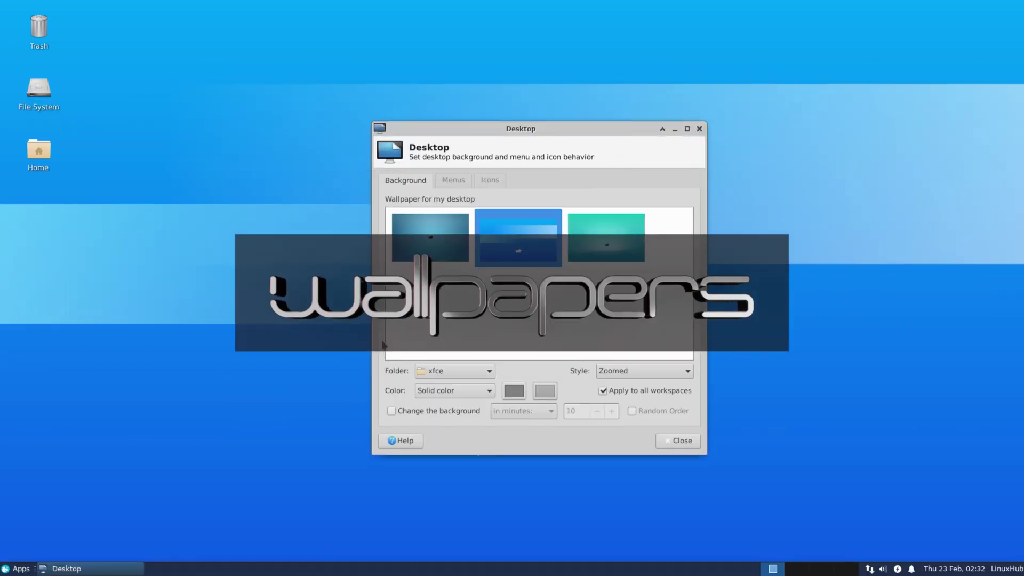
click(452, 368)
click(459, 282)
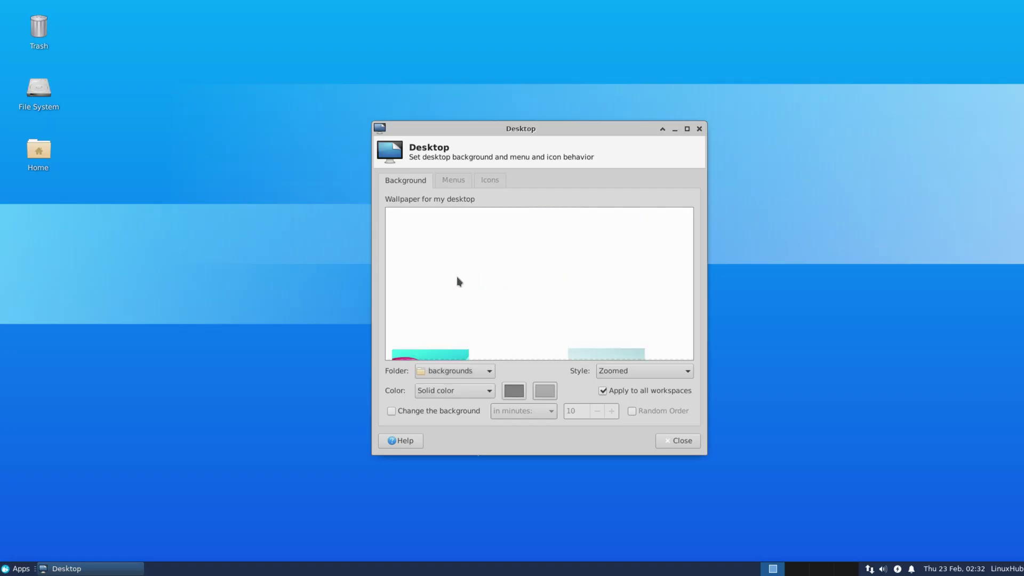
drag(597, 130, 889, 10)
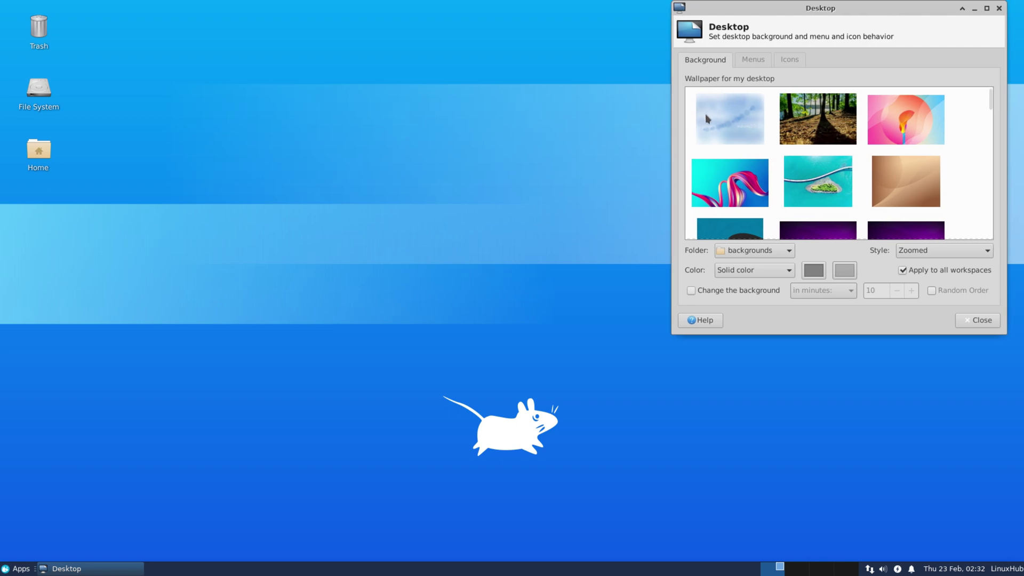
Try the first wallpapers in the backgrounds folder, including Xubuntu 10.10, the forest, the ribbon, the island and the purple sunset.
click(707, 118)
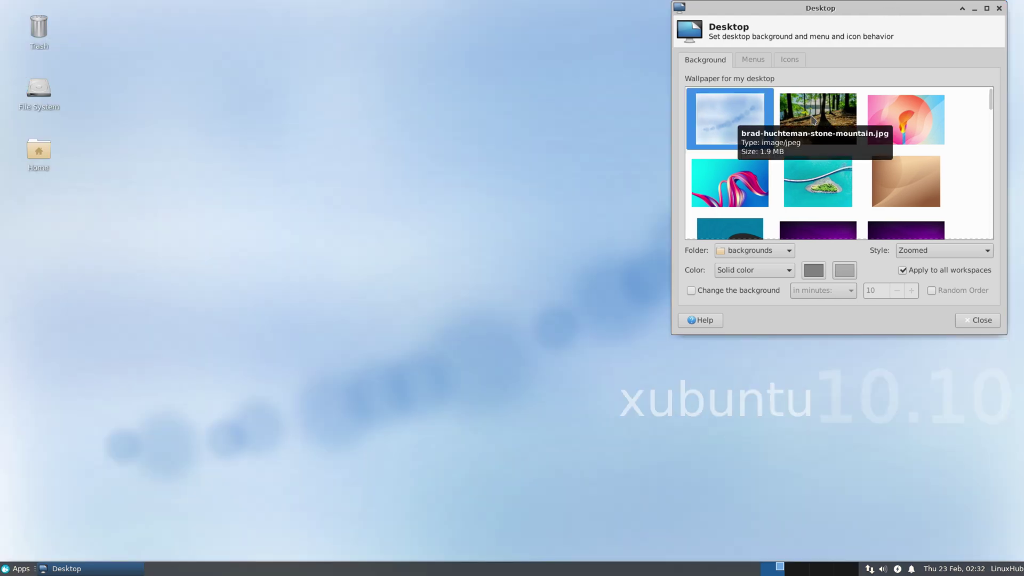
click(812, 119)
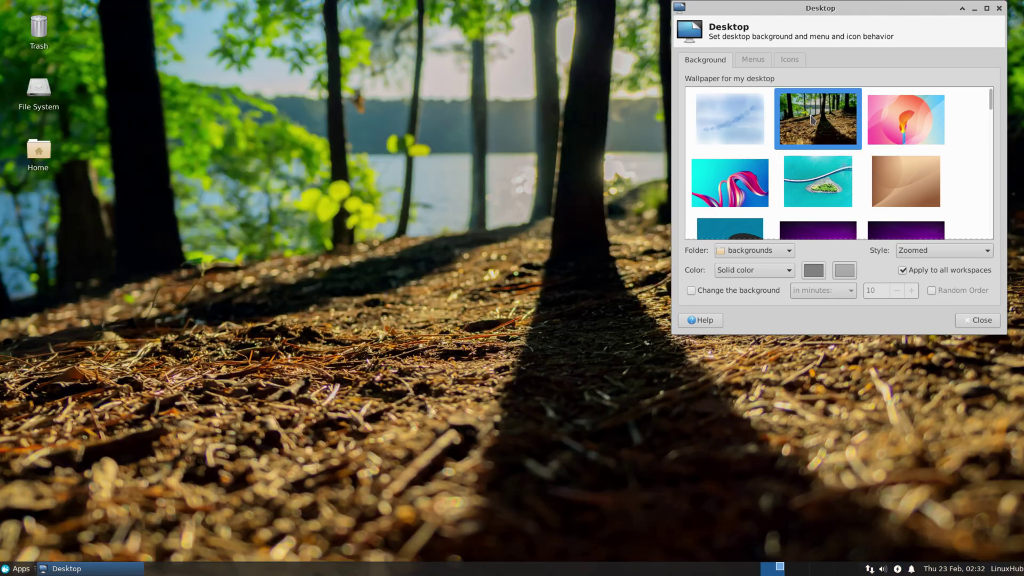
click(719, 187)
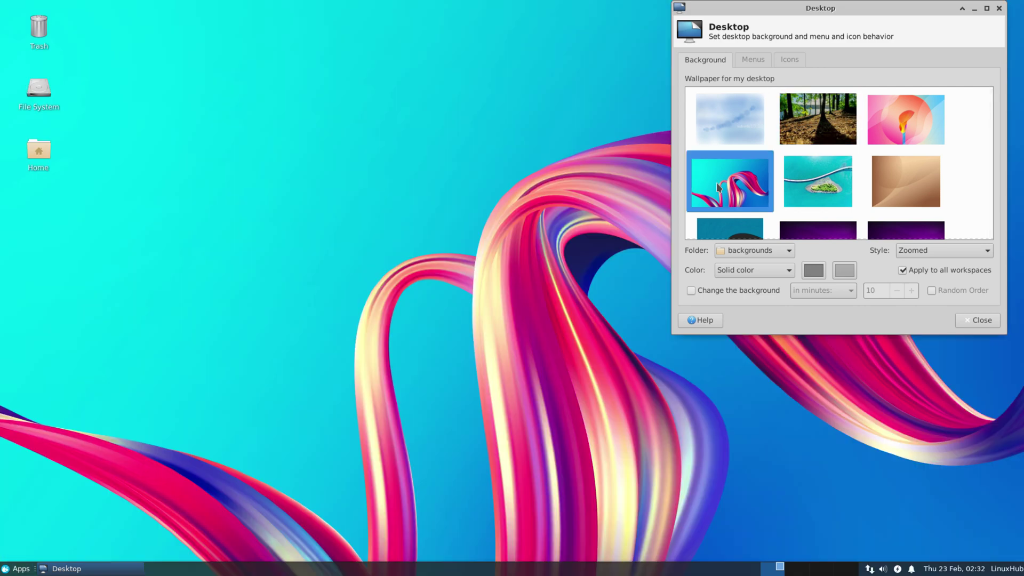
click(818, 179)
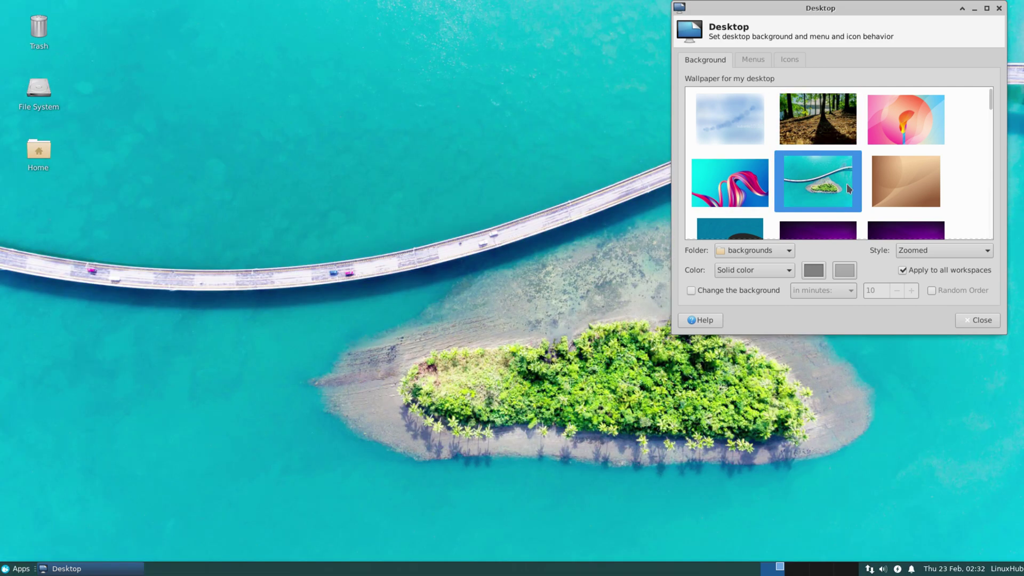
click(903, 181)
scroll(787, 172, down, 2)
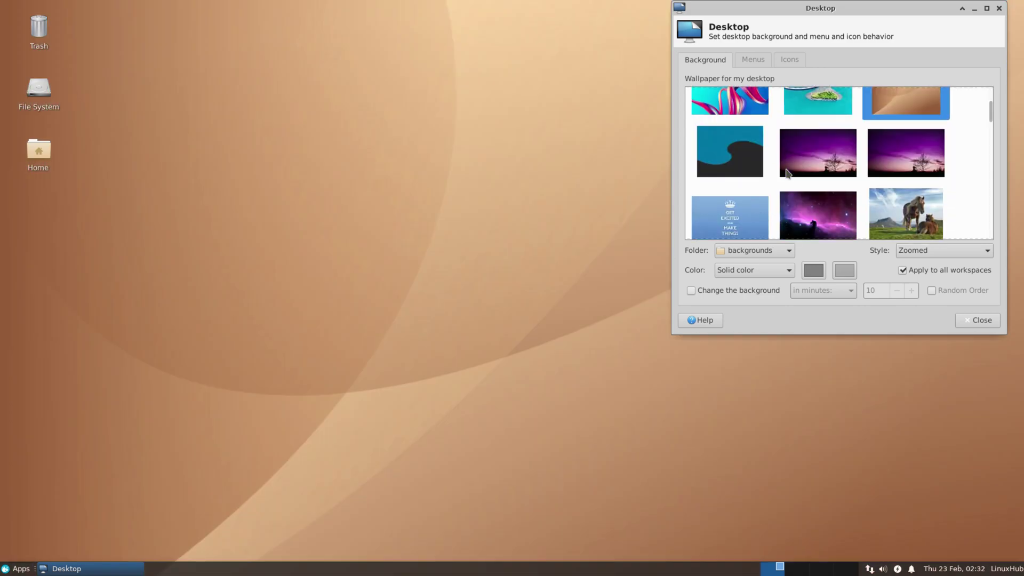
click(750, 157)
click(811, 157)
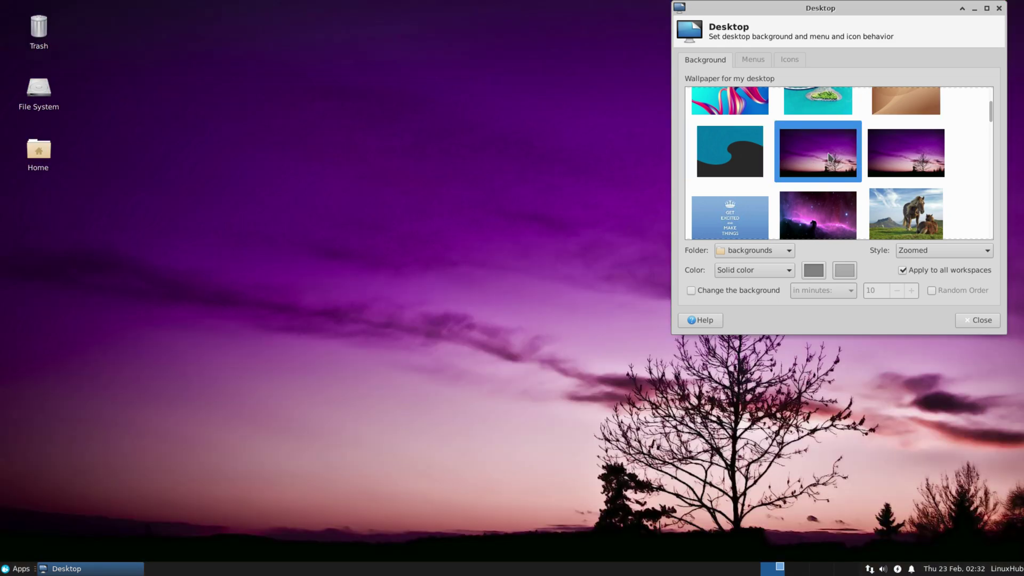
Try more wallpapers farther down the collection, including the coloured glasses, periodic table, night city, Ubuntu outline and orange heron.
scroll(829, 155, down, 4)
click(896, 117)
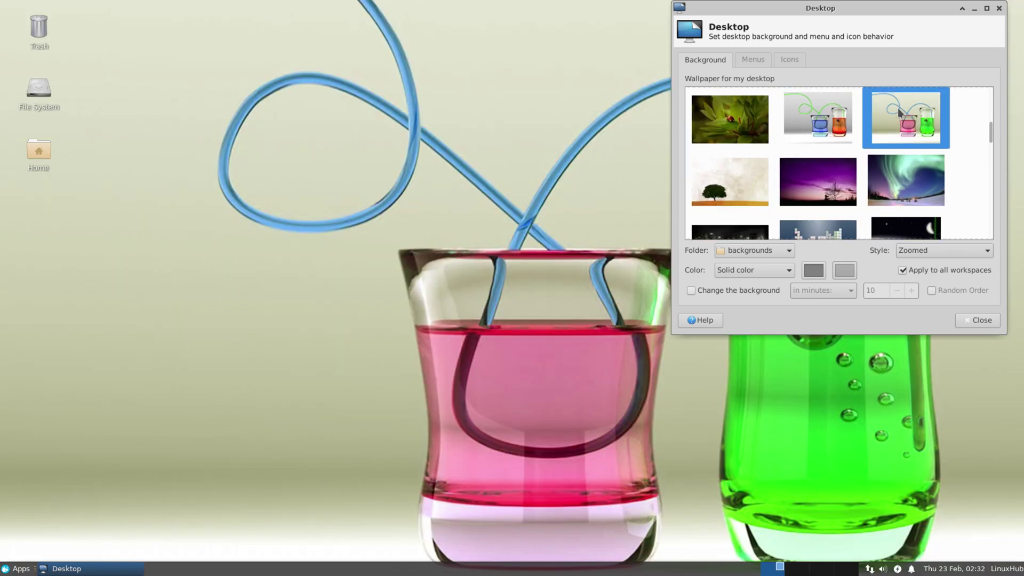
scroll(803, 160, down, 2)
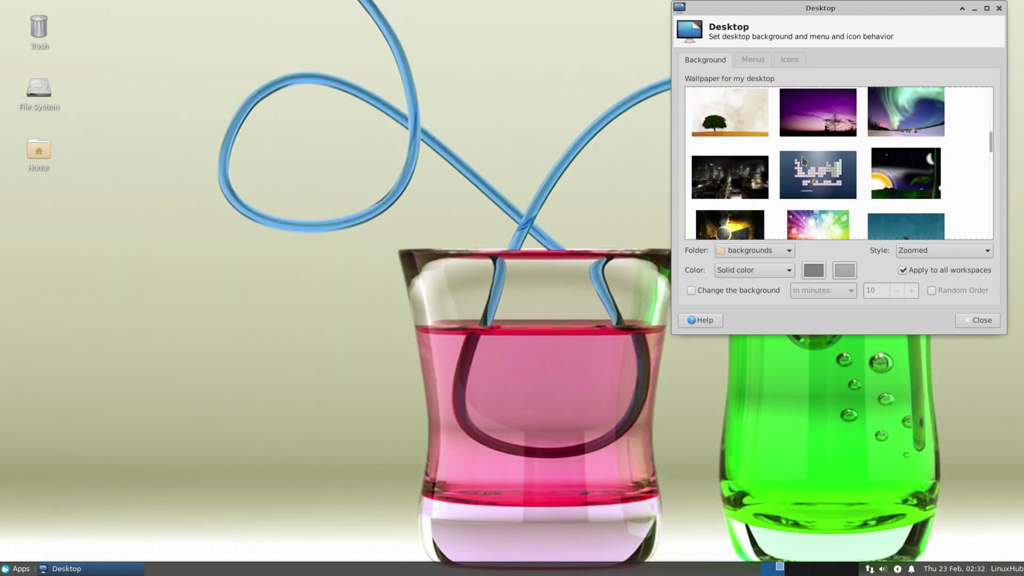
click(825, 170)
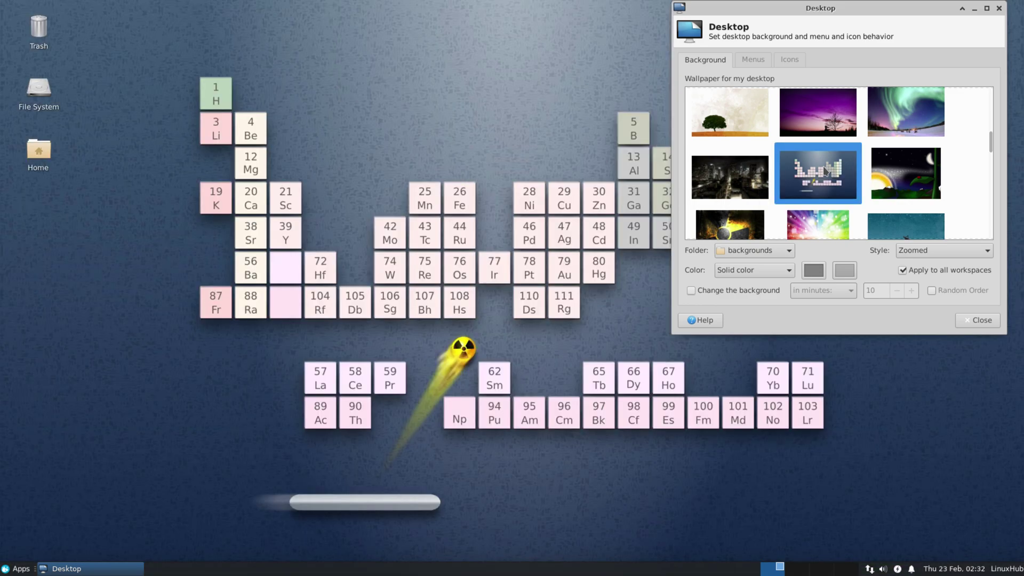
click(728, 154)
scroll(756, 193, down, 7)
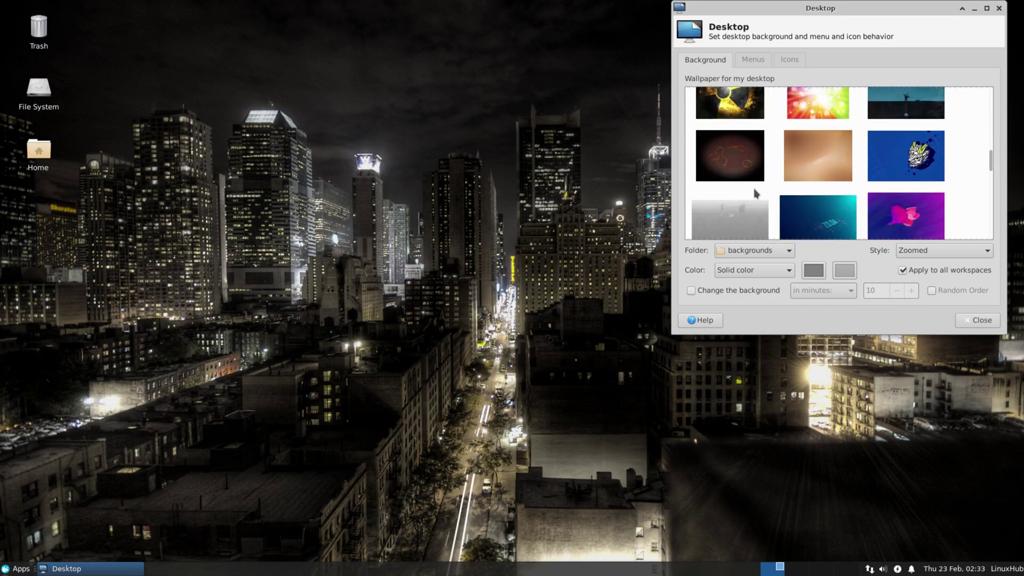
click(738, 134)
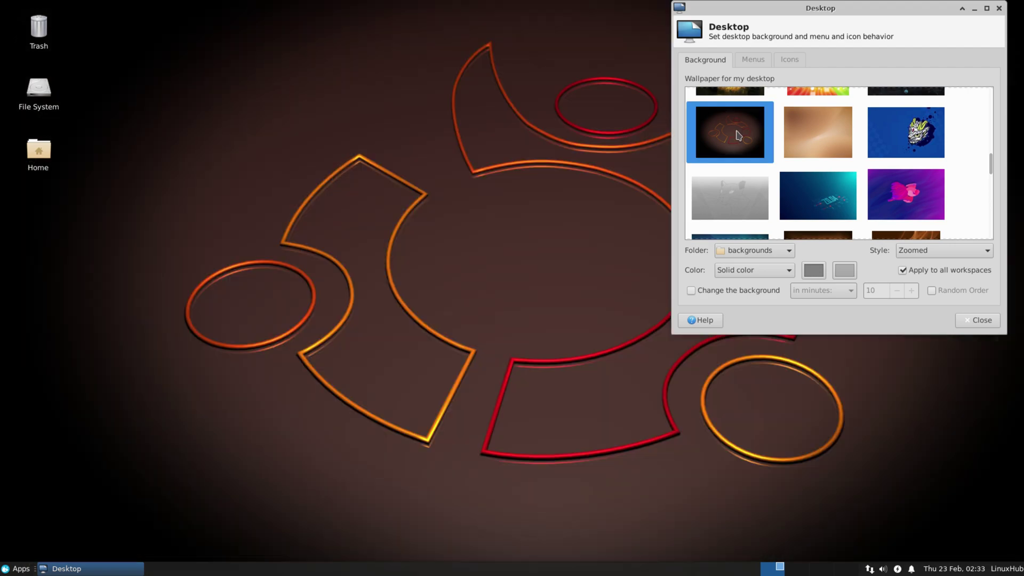
click(821, 135)
scroll(820, 136, down, 5)
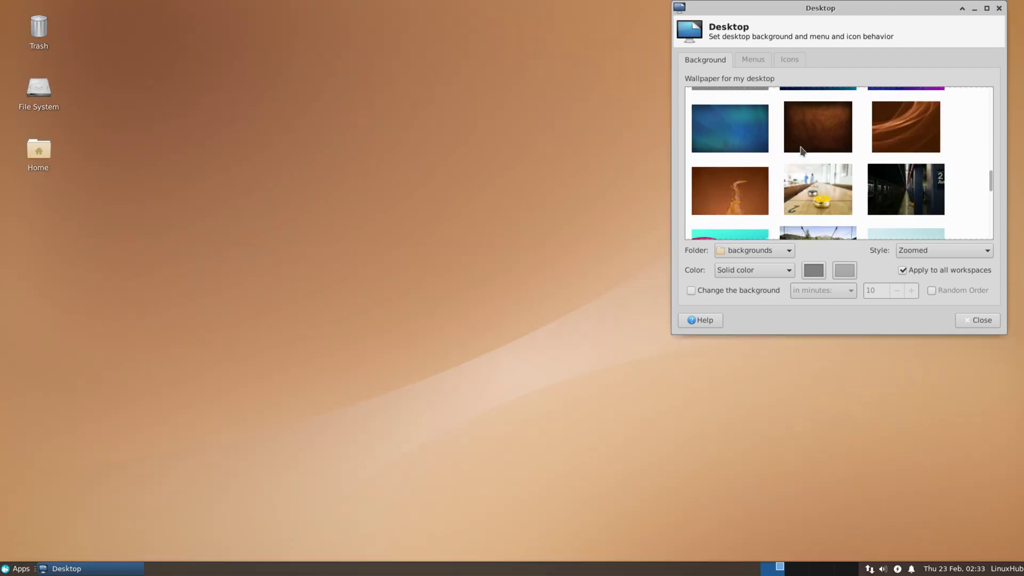
click(816, 132)
click(752, 187)
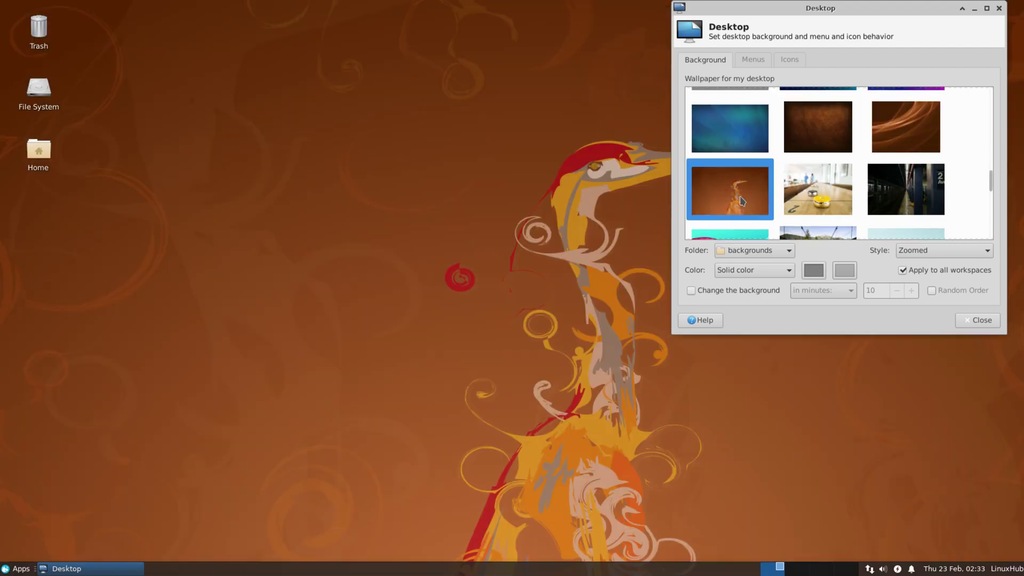
Set the last image in the collection, the purple and blue abstract light waves, as wallpaper and close the desktop settings.
scroll(773, 186, down, 6)
scroll(797, 180, down, 2)
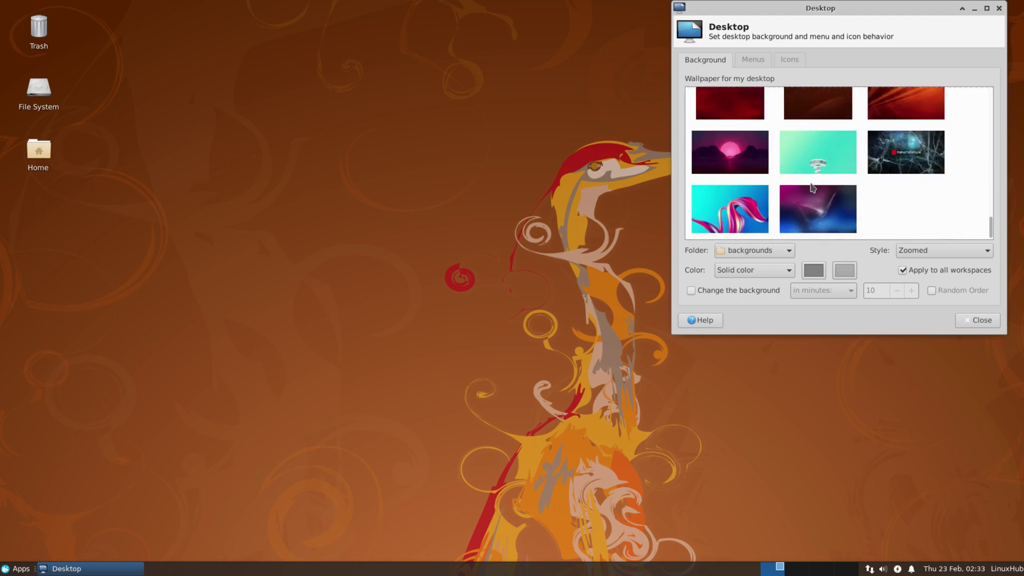
click(835, 203)
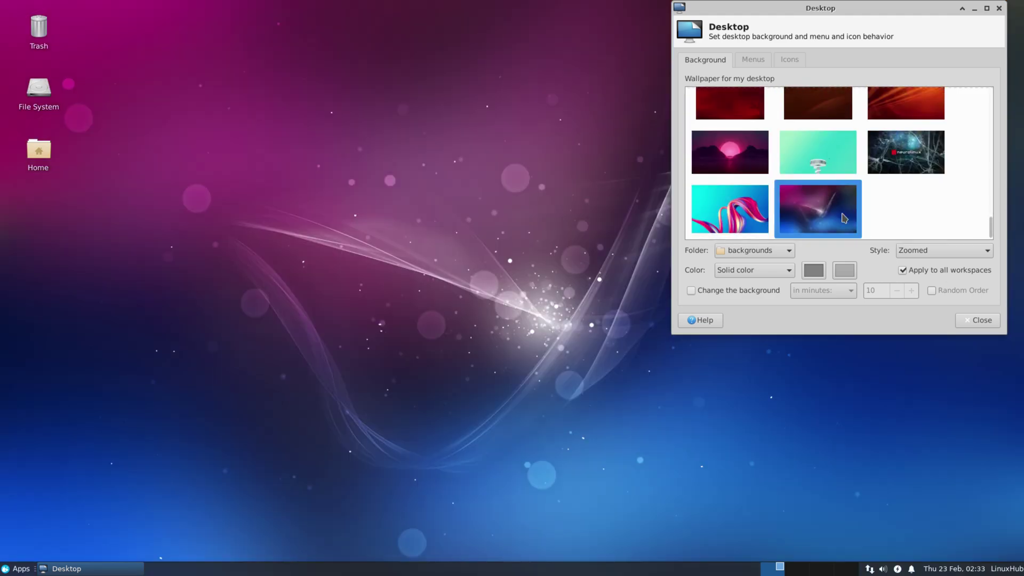
click(977, 320)
Open the Appearance settings and the Home folder, arranging their windows side by side on the desktop.
click(21, 568)
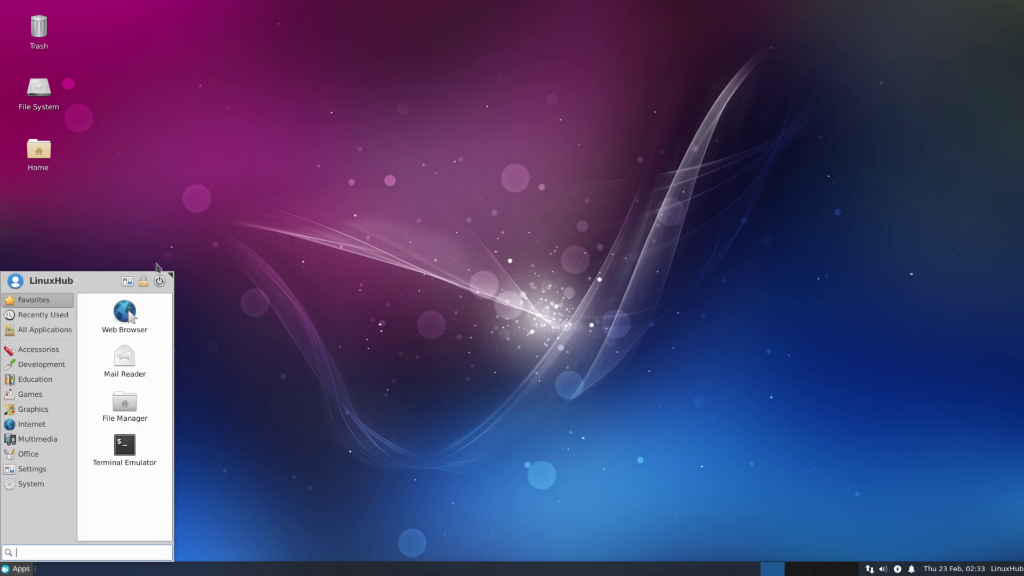
click(127, 281)
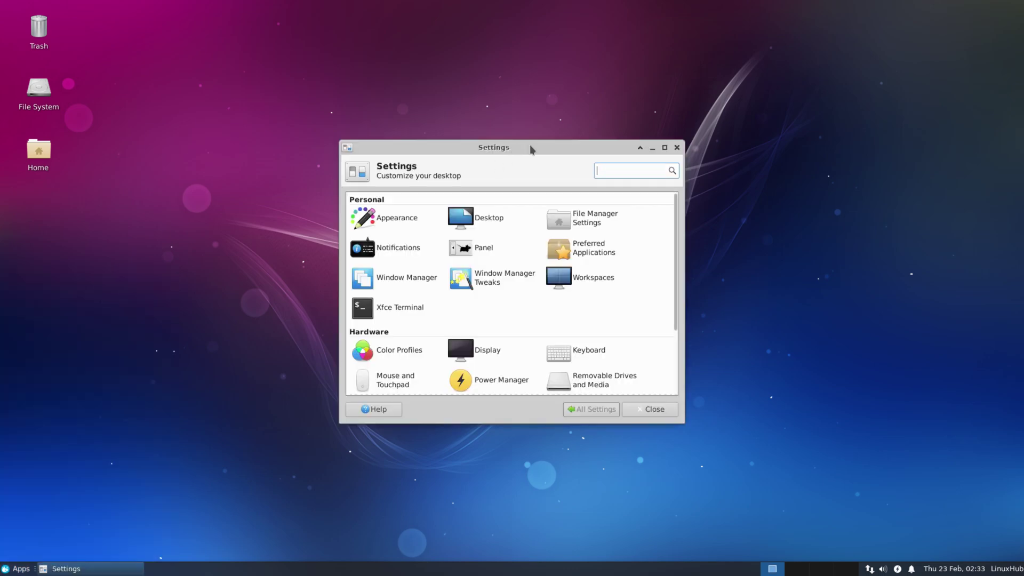
drag(533, 148, 838, 81)
click(710, 159)
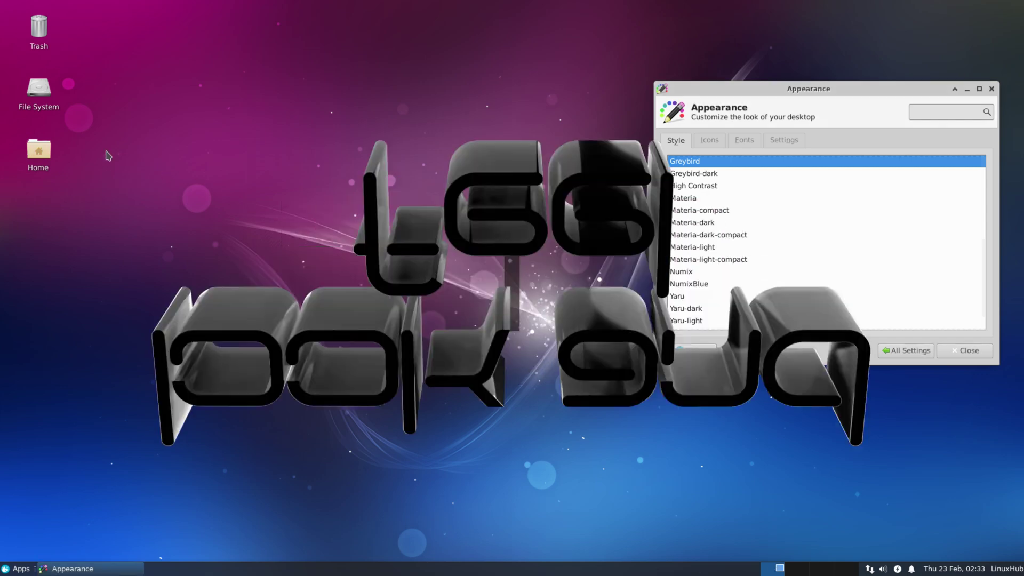
double_click(42, 154)
drag(608, 149, 393, 118)
Preview the styles from Adapta through DarkBlood one by one, and apply the Breeze-Dark style.
scroll(733, 197, up, 5)
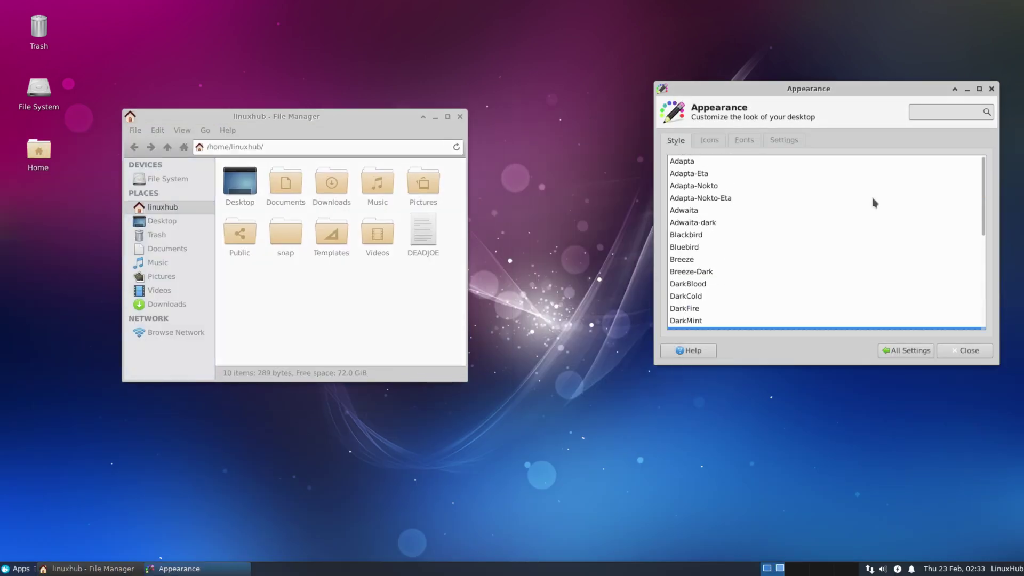
click(685, 163)
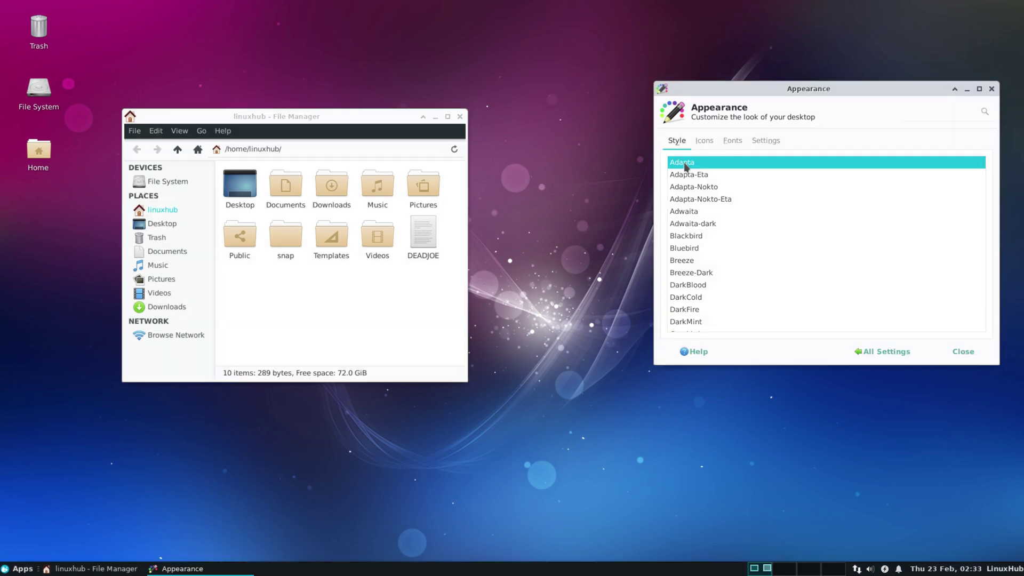
key(Down)
key(Down)
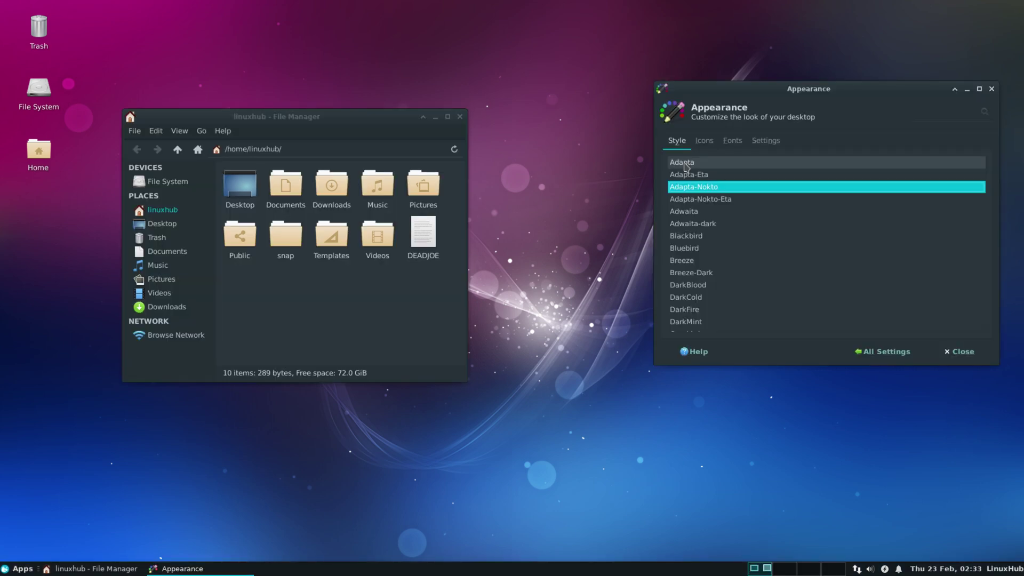
key(Down)
key(Down)
key(Down)
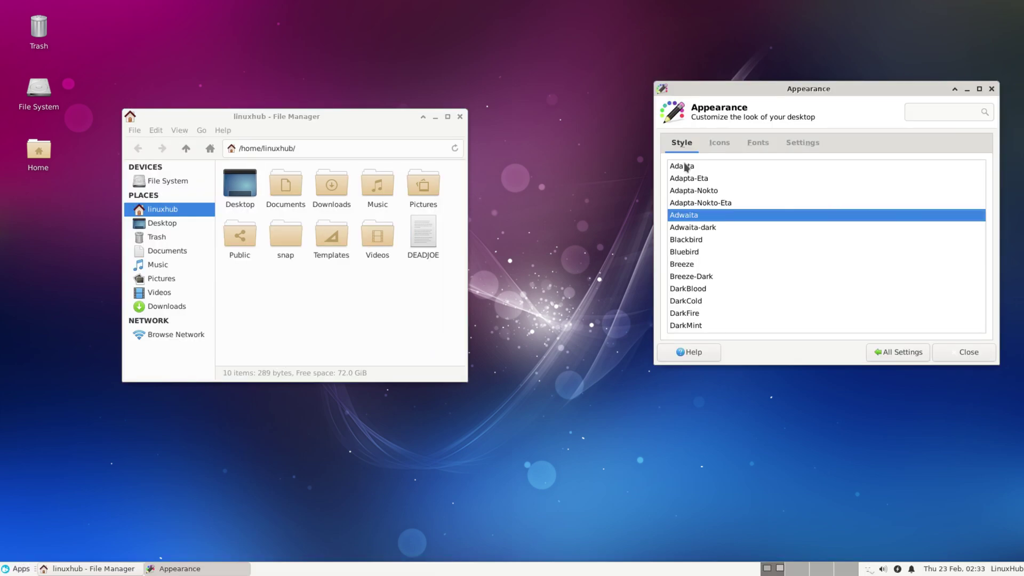
key(Down)
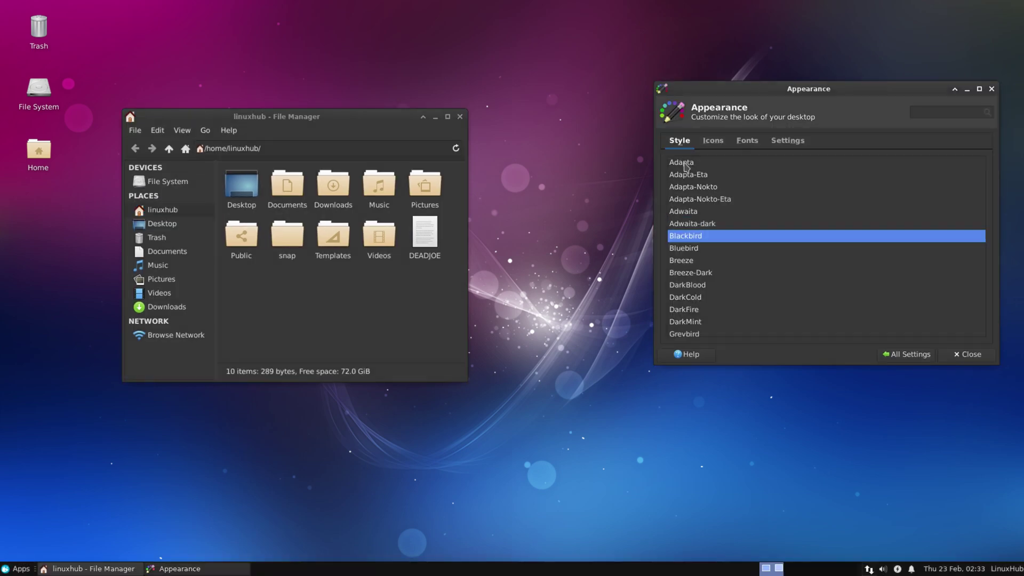
key(Down)
key(Down)
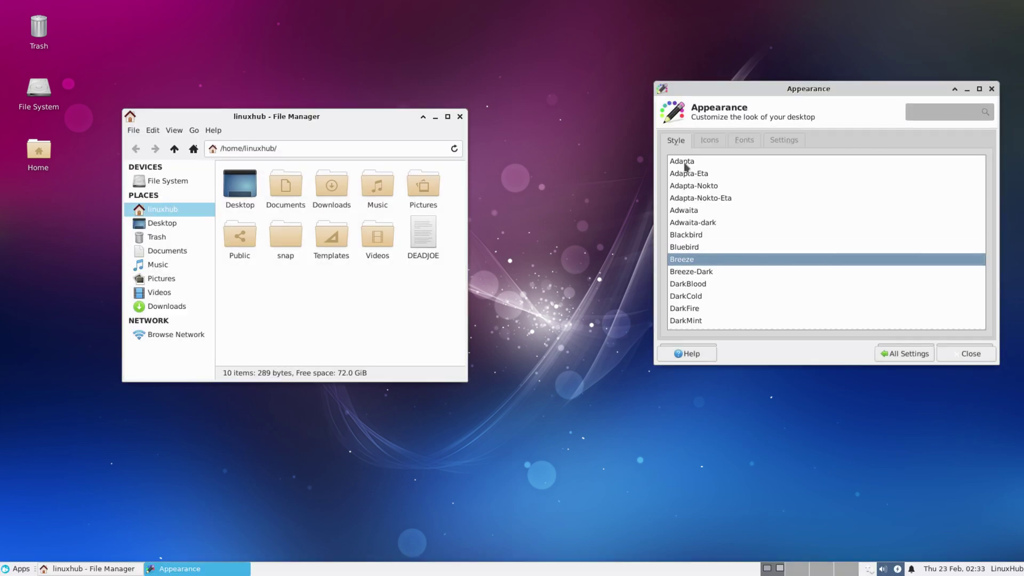
key(Down)
key(Down)
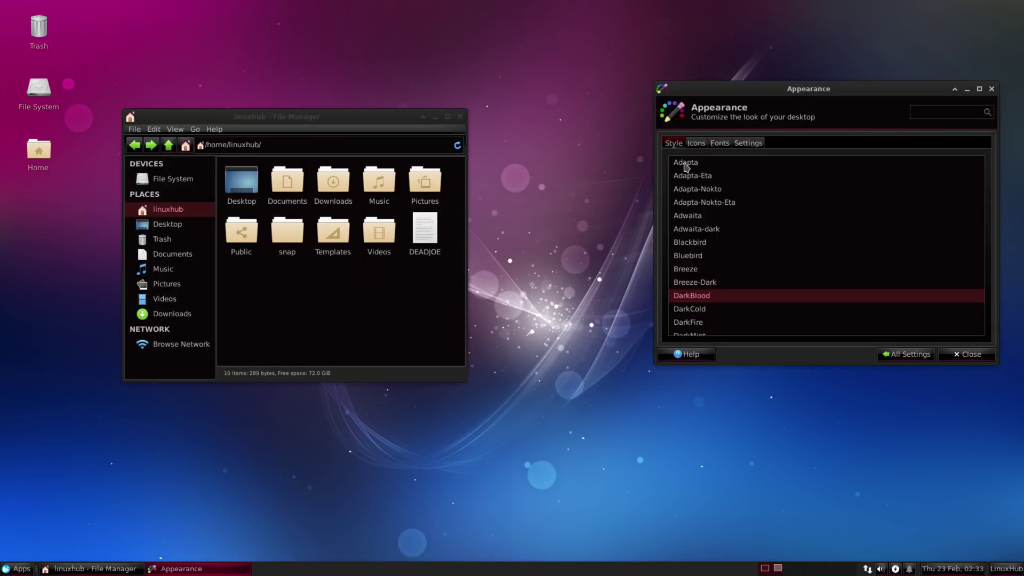
key(Up)
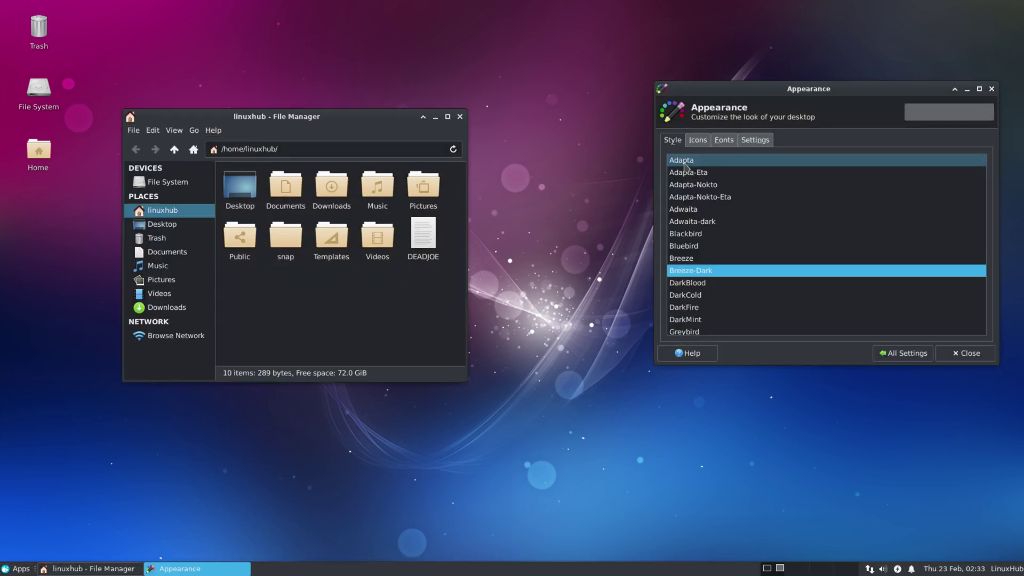
Browse the icon themes and apply GNOME-Wine.
click(698, 139)
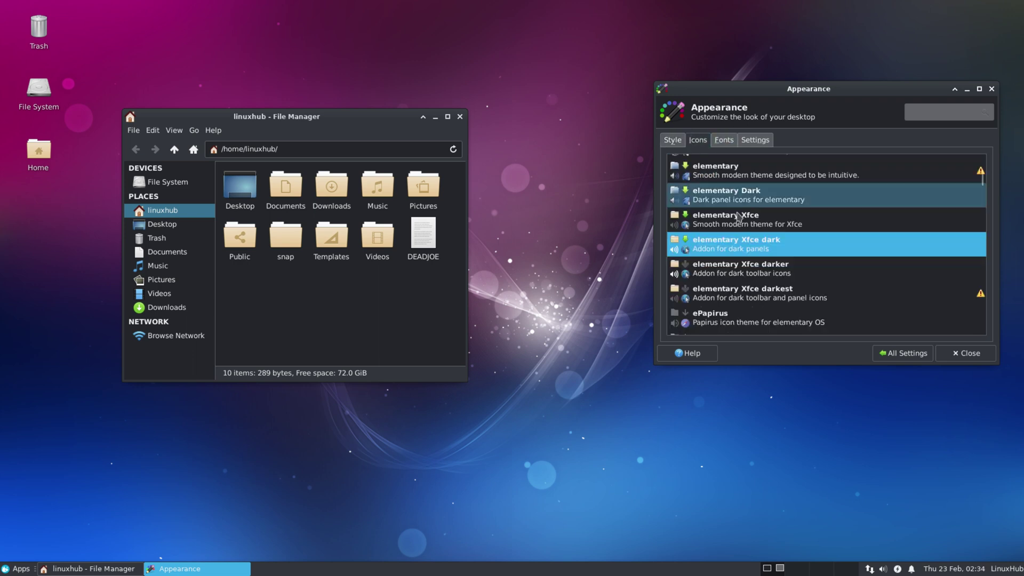
scroll(738, 216, up, 5)
scroll(749, 235, down, 2)
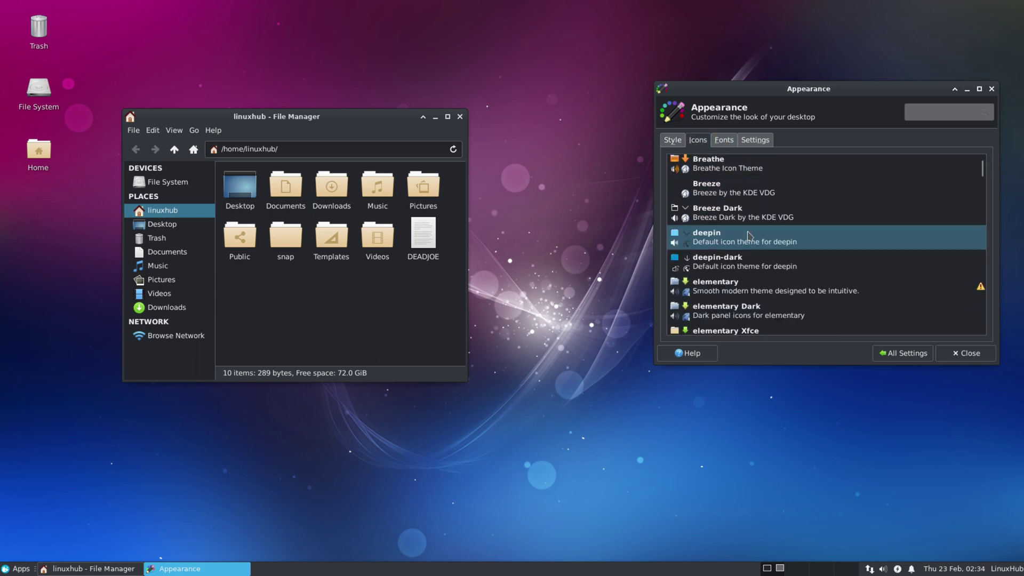
scroll(768, 266, down, 15)
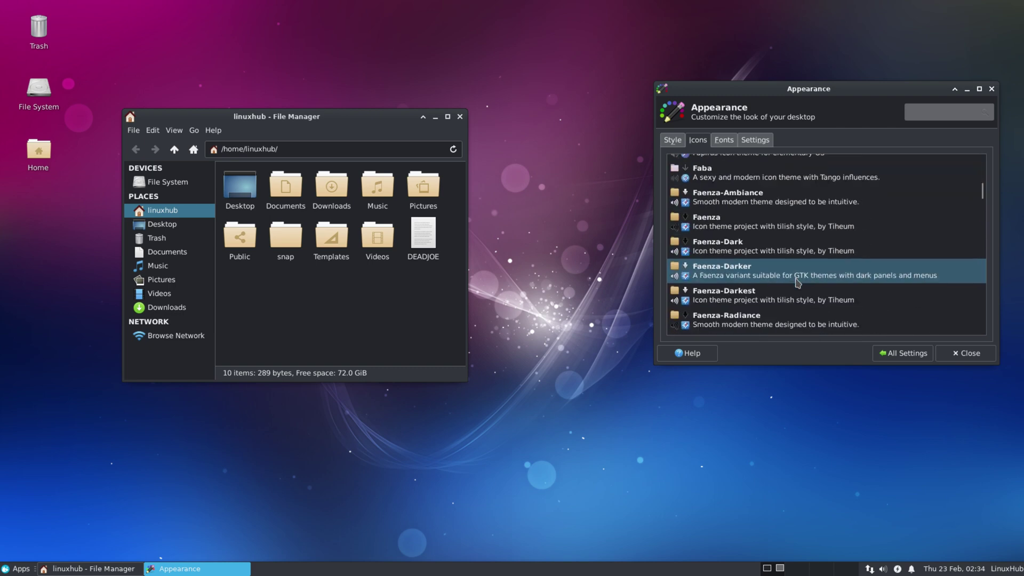
scroll(789, 276, down, 5)
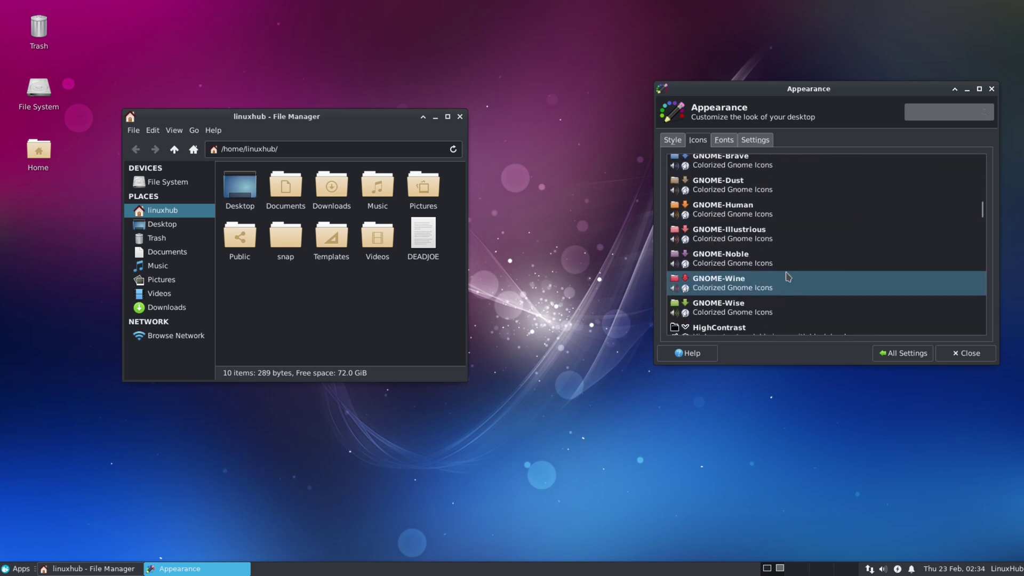
scroll(788, 276, down, 4)
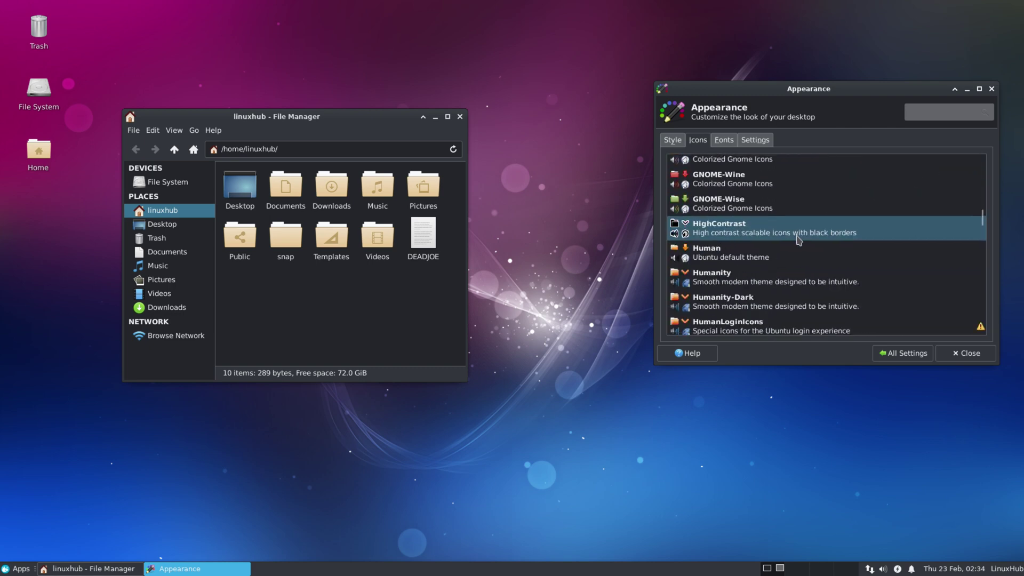
click(739, 183)
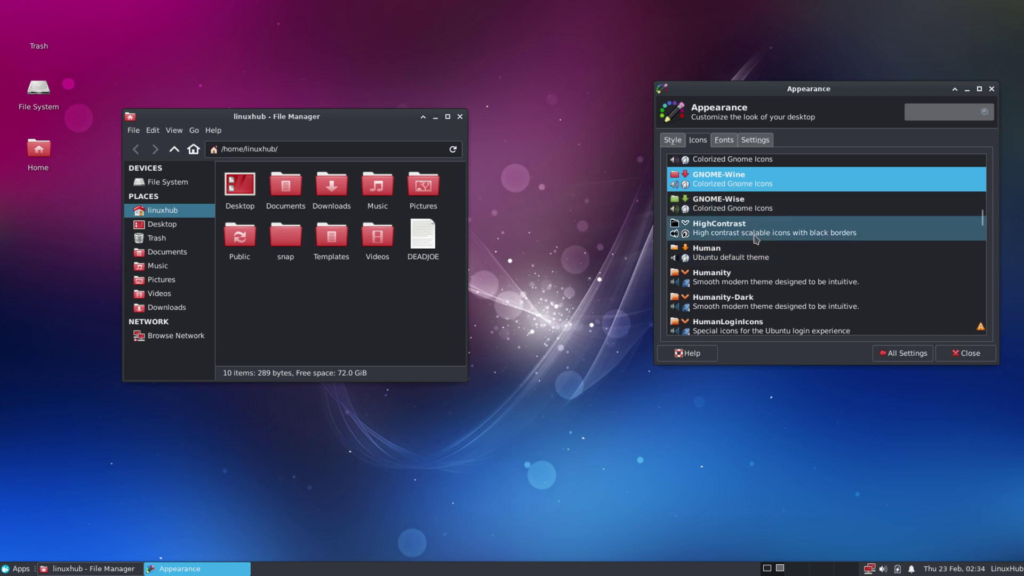
Look through the remaining icon themes and return to the overview of all settings.
scroll(760, 245, down, 7)
scroll(758, 241, down, 20)
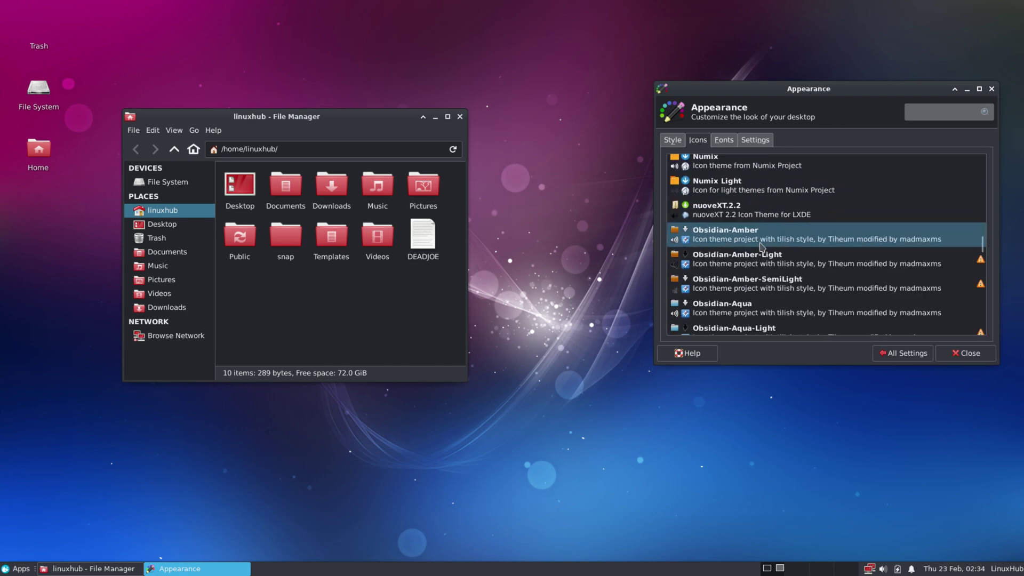
scroll(826, 266, down, 15)
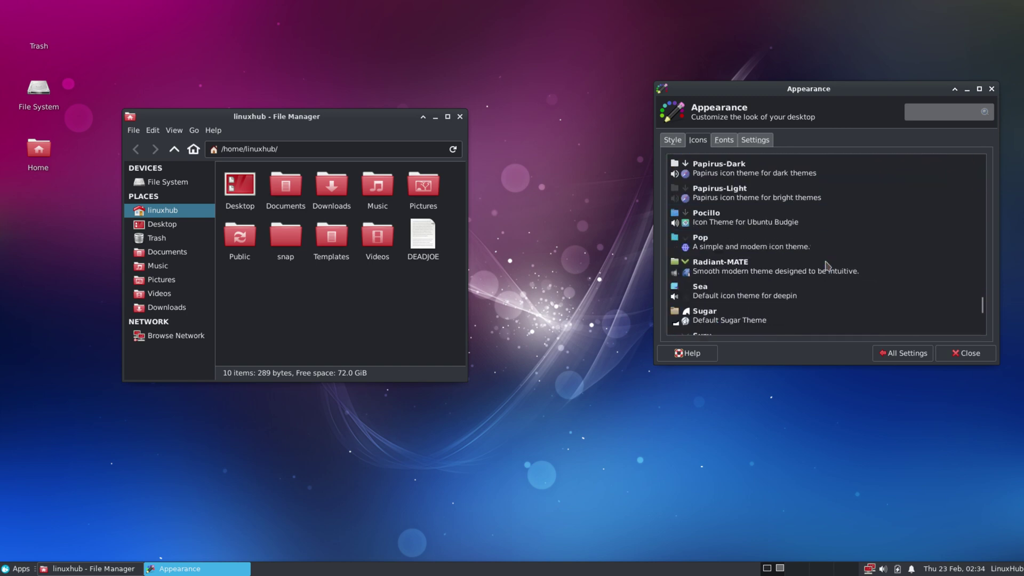
click(896, 356)
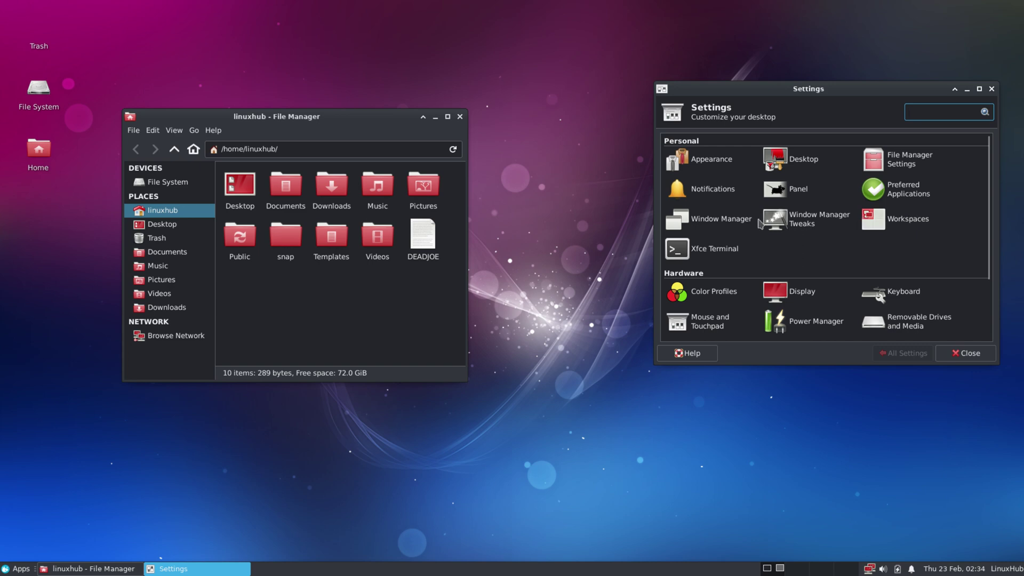
Set the window manager theme to Adapta, and close the settings and file manager windows.
click(722, 220)
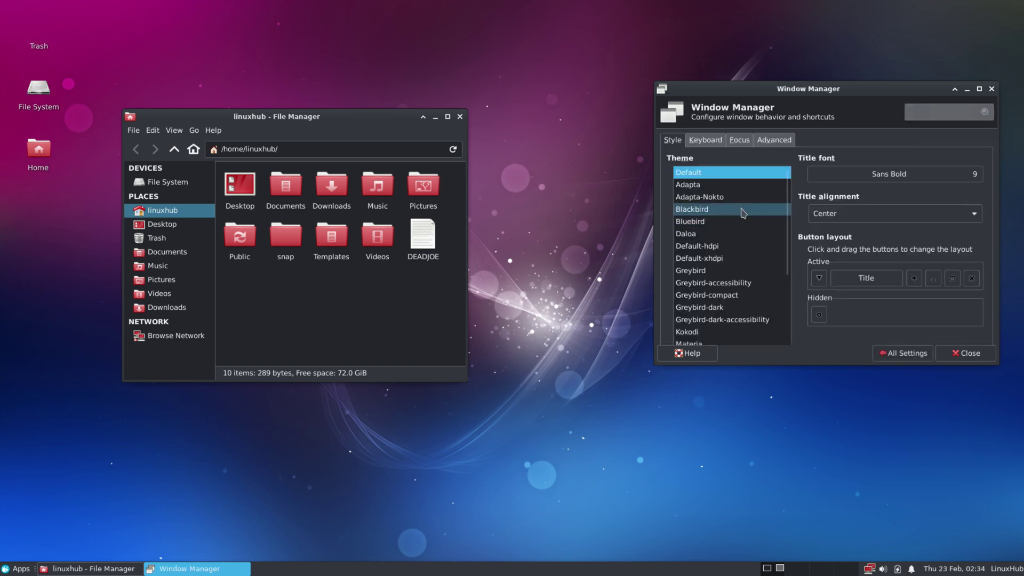
click(695, 186)
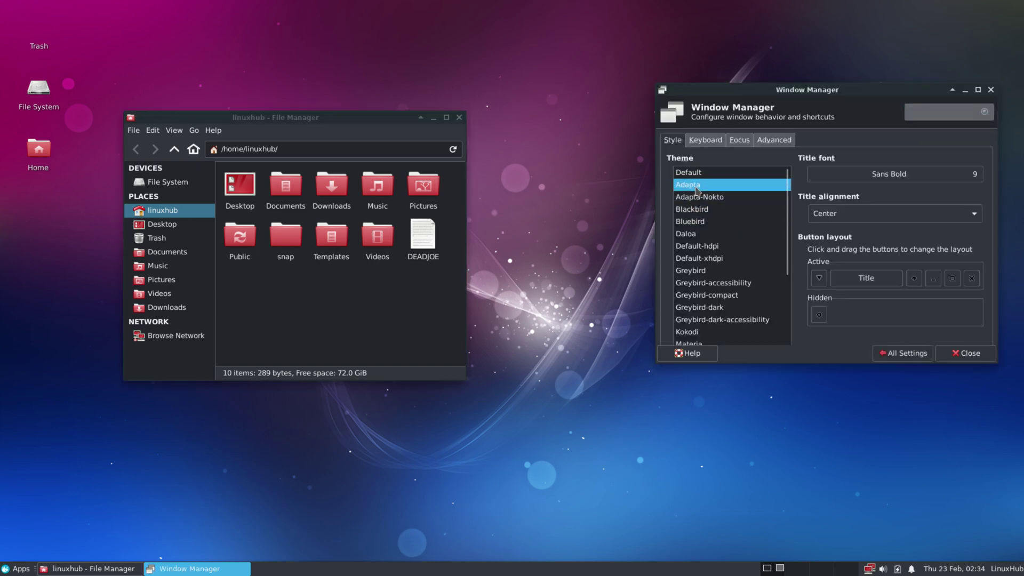
click(962, 354)
click(459, 118)
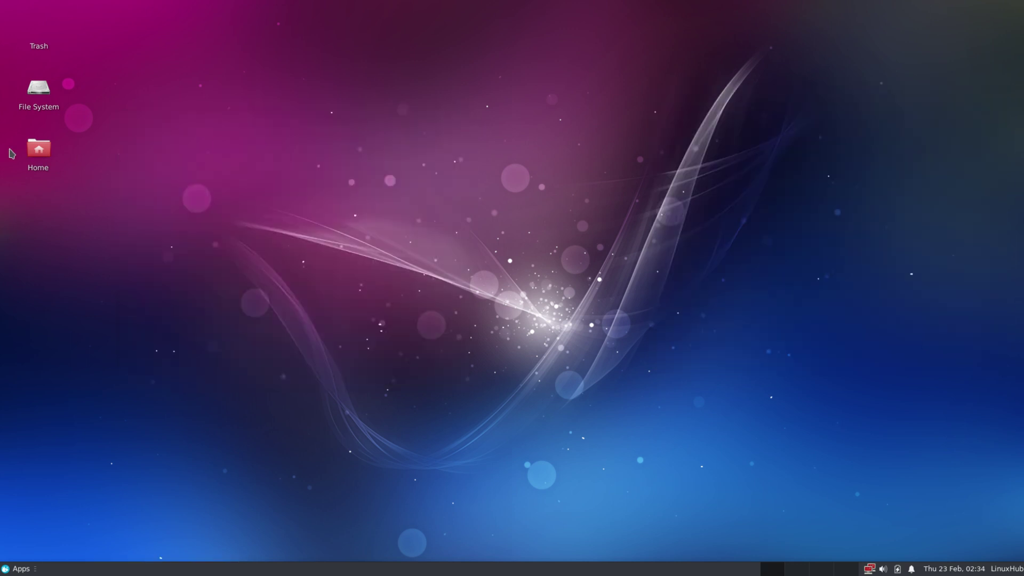
Hide the Home, Filesystem and Trash icons from the desktop, and close the desktop settings.
right_click(204, 211)
click(257, 340)
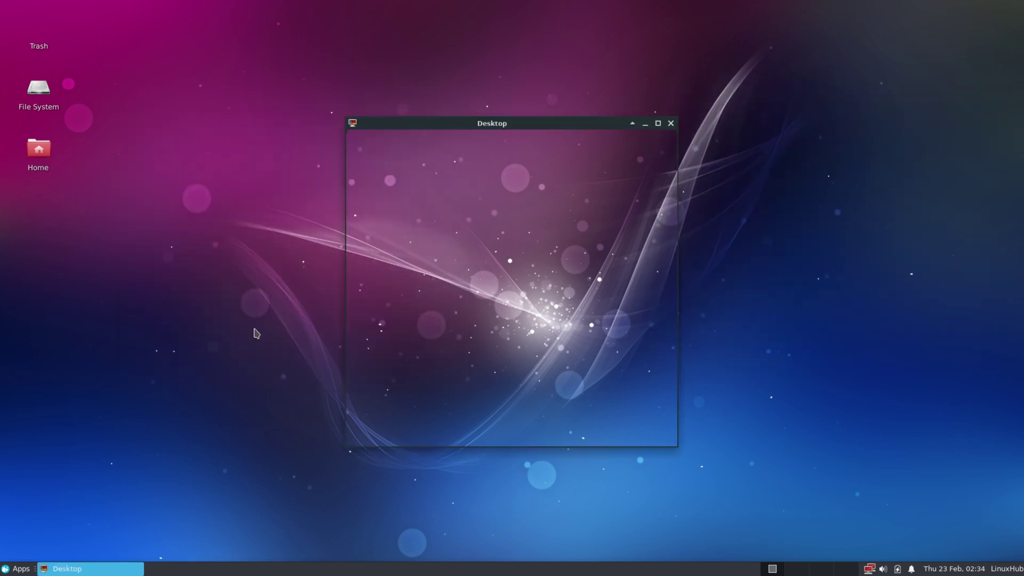
click(442, 174)
click(38, 40)
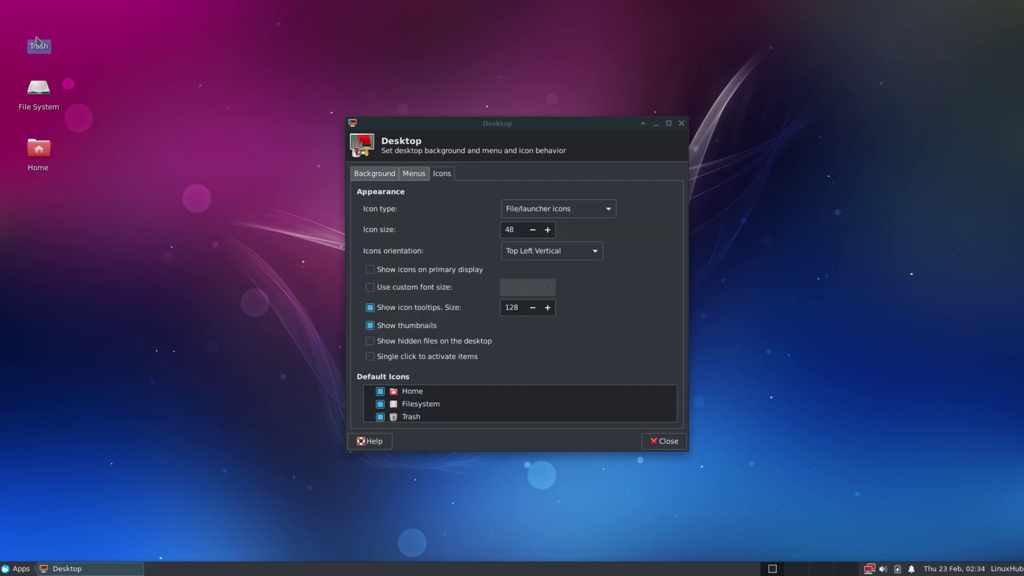
click(39, 90)
click(39, 150)
click(380, 390)
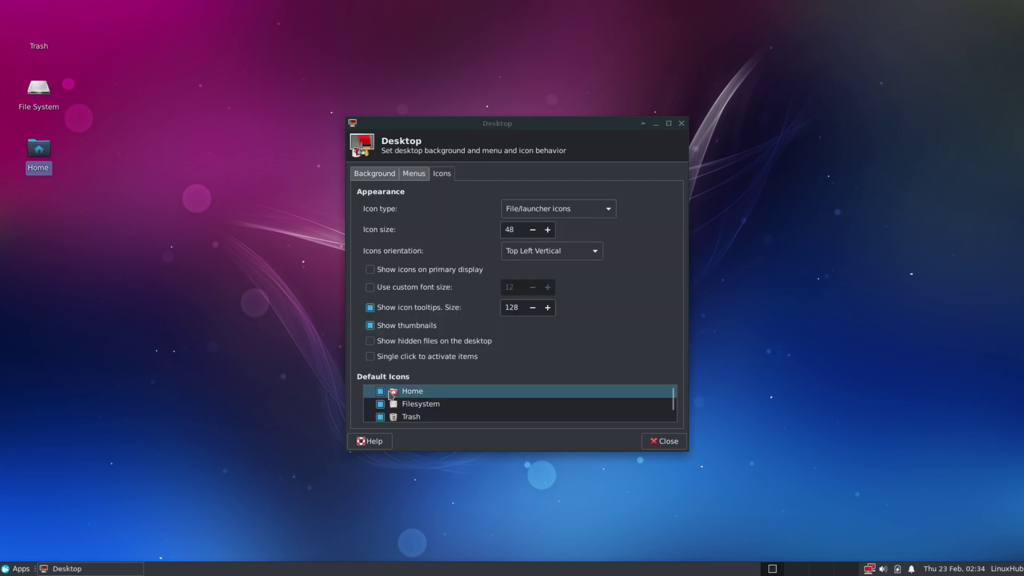
click(380, 403)
click(381, 417)
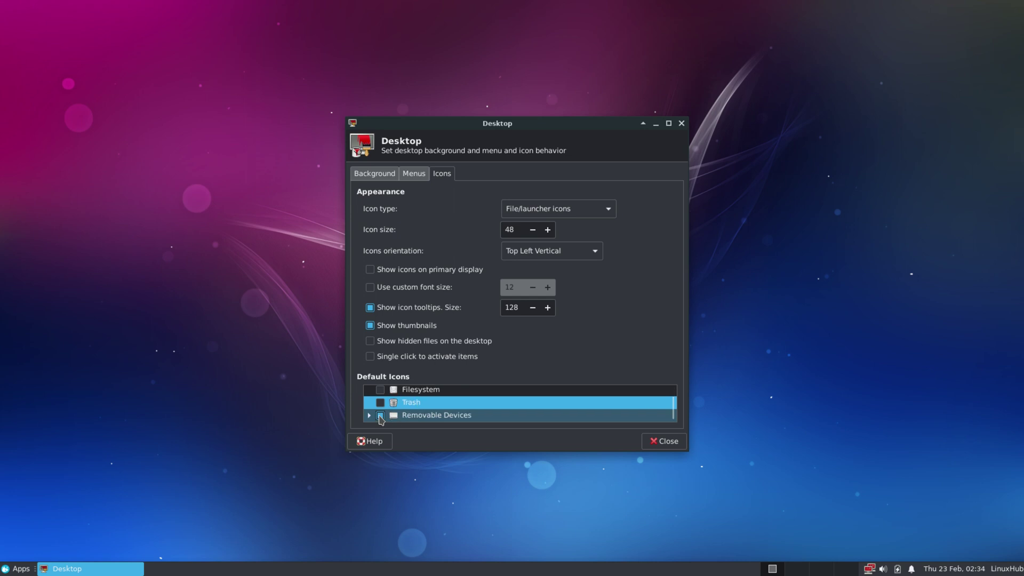
click(661, 442)
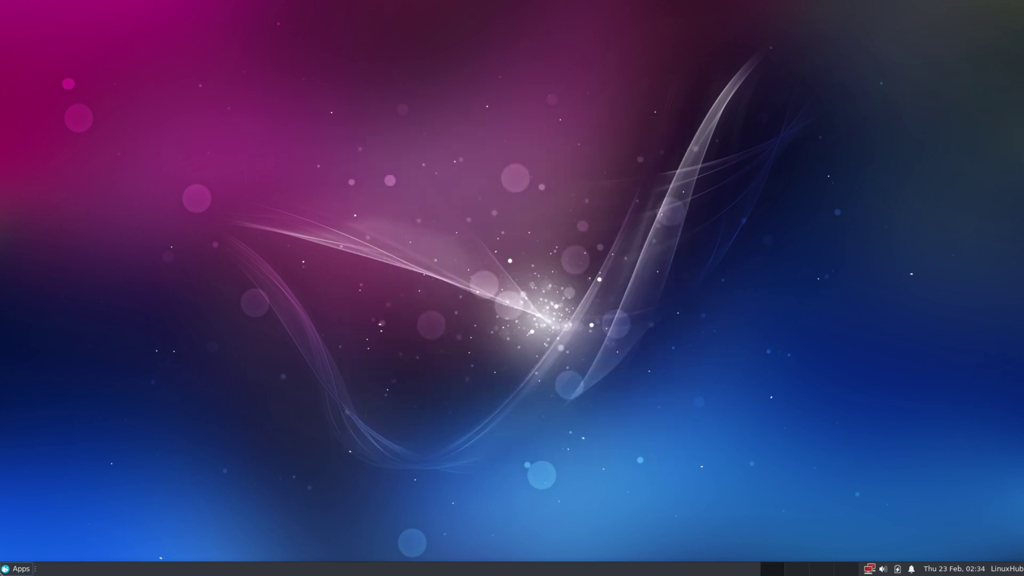
Look through the application menu's categories, from All Applications and Accessories through Office to System.
click(16, 568)
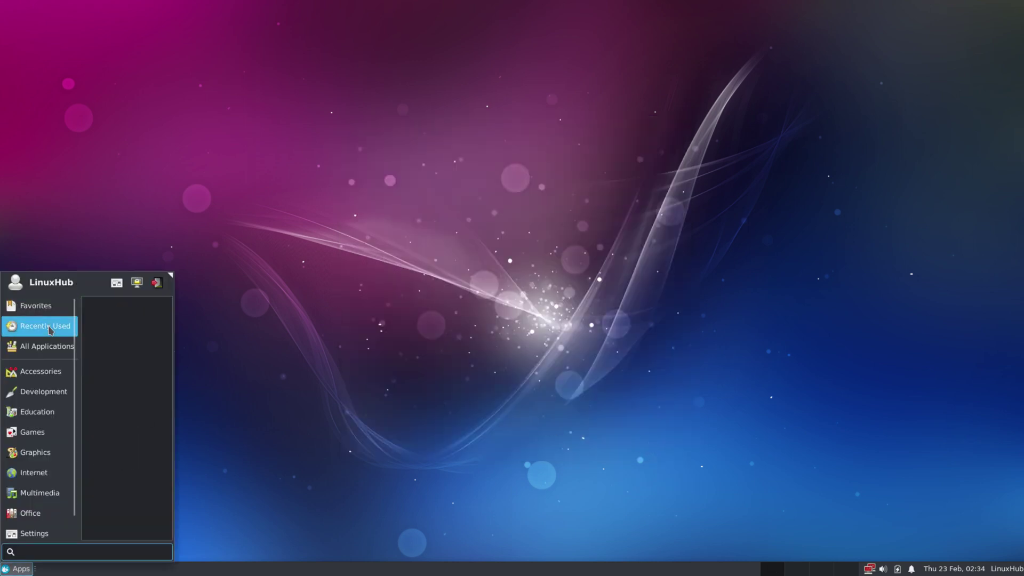
click(46, 346)
click(39, 375)
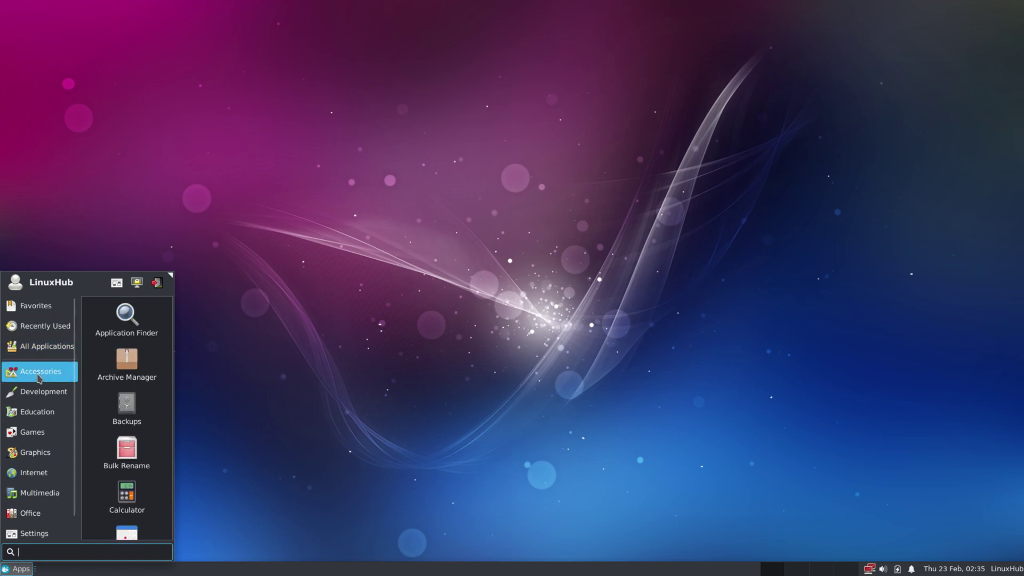
click(38, 398)
click(27, 413)
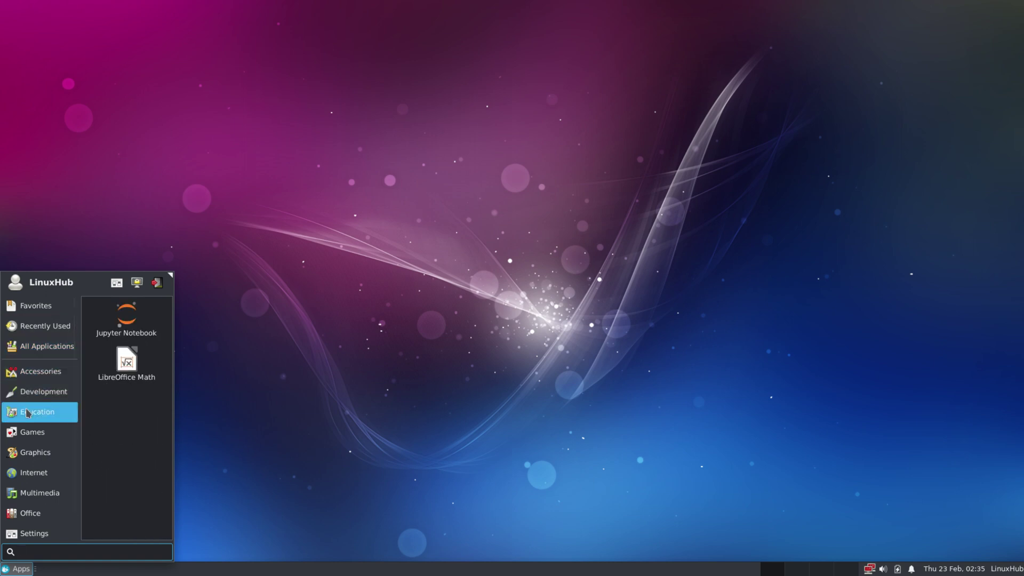
click(28, 432)
click(29, 452)
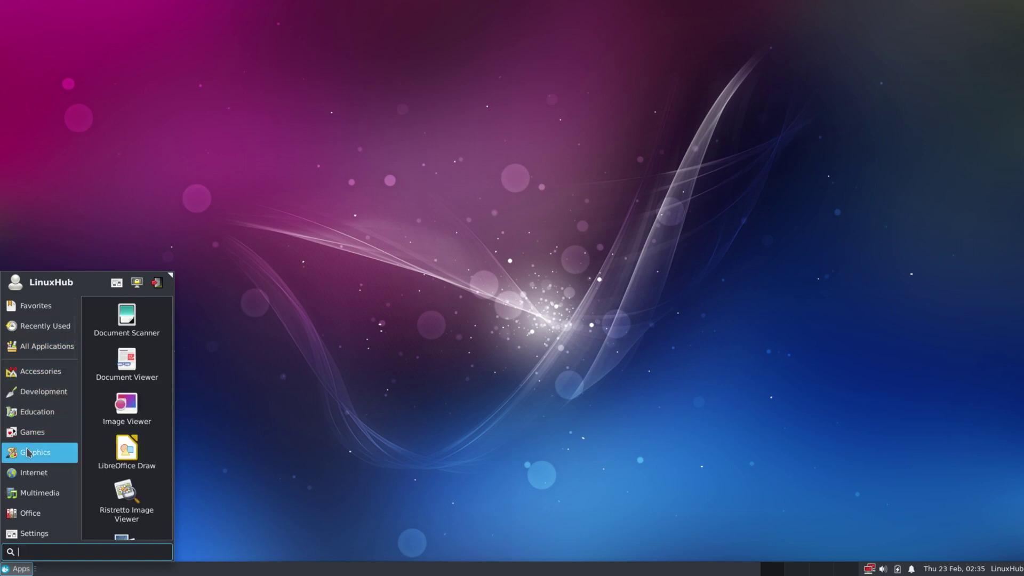
click(29, 473)
click(29, 493)
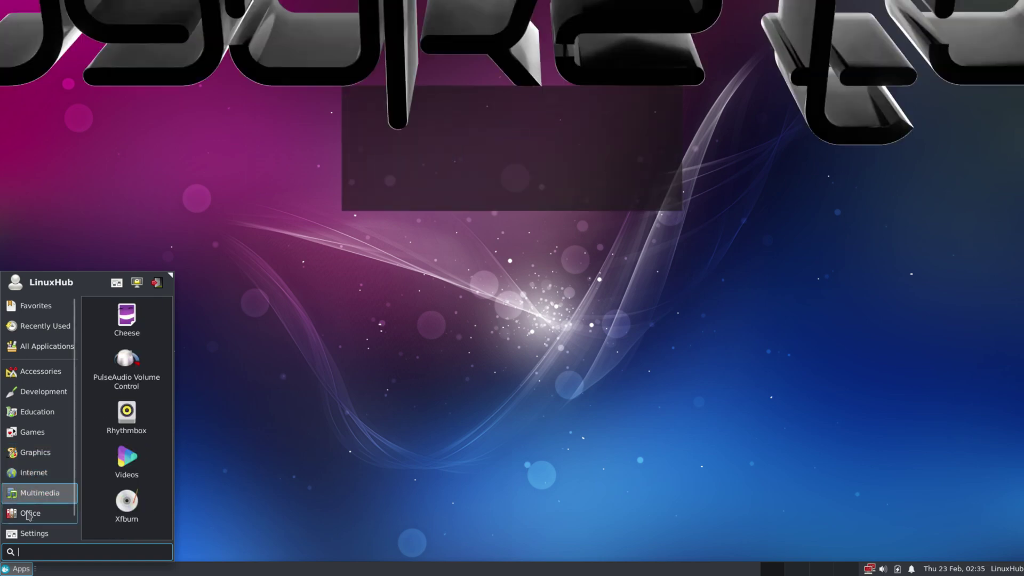
click(27, 513)
scroll(30, 512, down, 1)
click(31, 511)
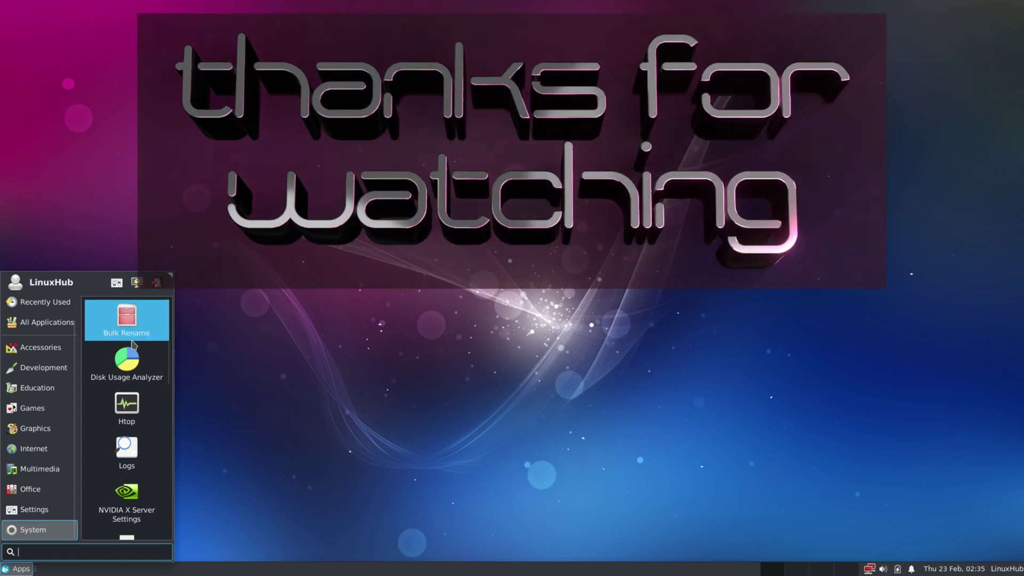
Shut down the computer from the application menu's log-out dialog.
click(158, 282)
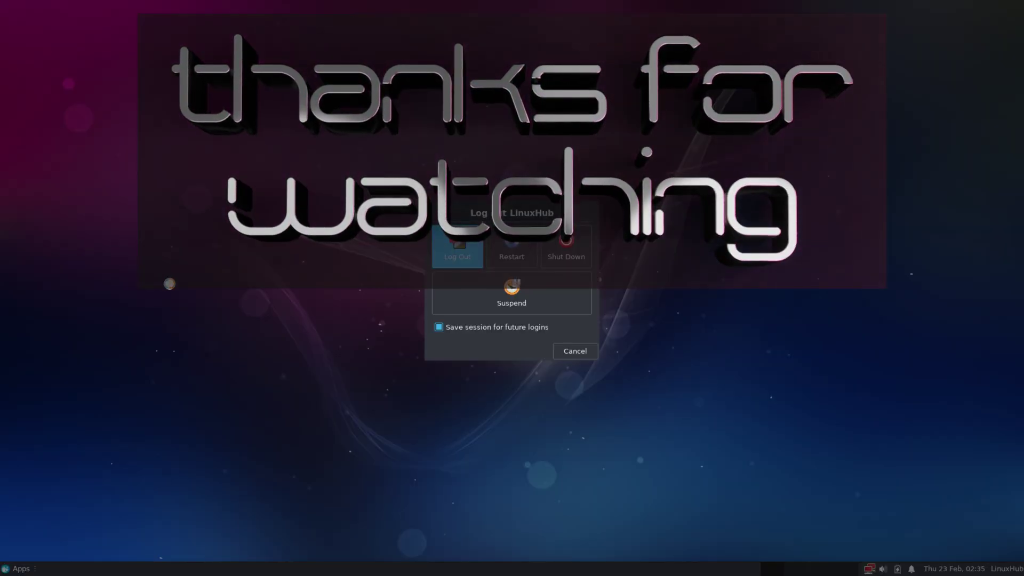
click(563, 246)
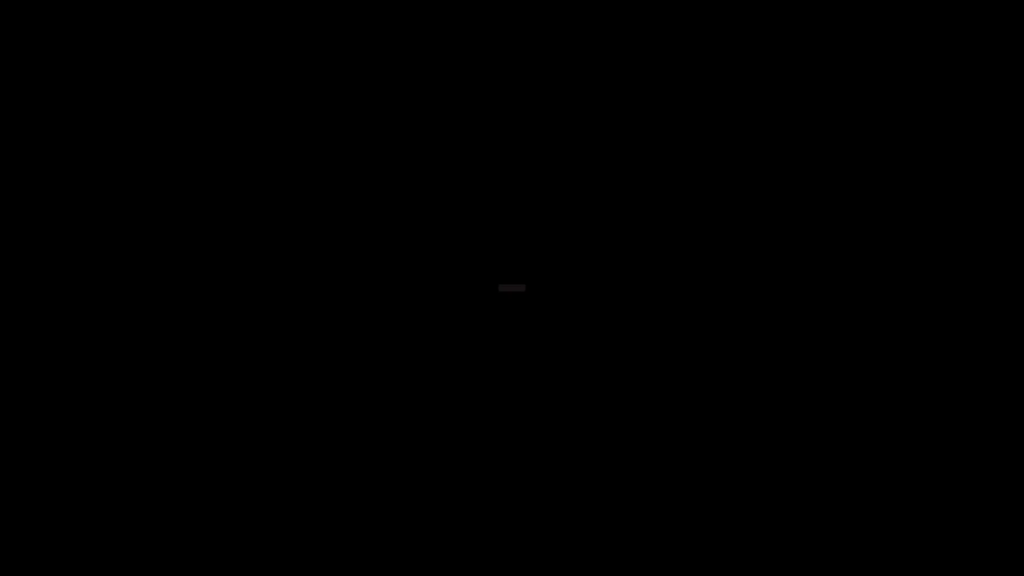